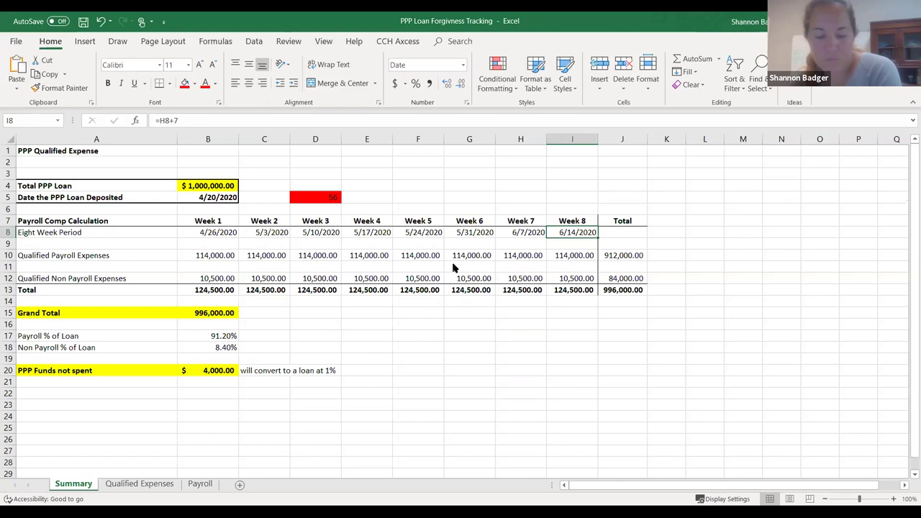
Step: Examine the eight-week period dates, the weekly totals and the qualified payroll expenses for Week 1 through Week 8 on the Summary sheet
{"action": "scroll", "coordinate": [452, 267], "scroll_direction": "down", "scroll_amount": 1}
{"action": "scroll", "coordinate": [453, 267], "scroll_direction": "up", "scroll_amount": 1}
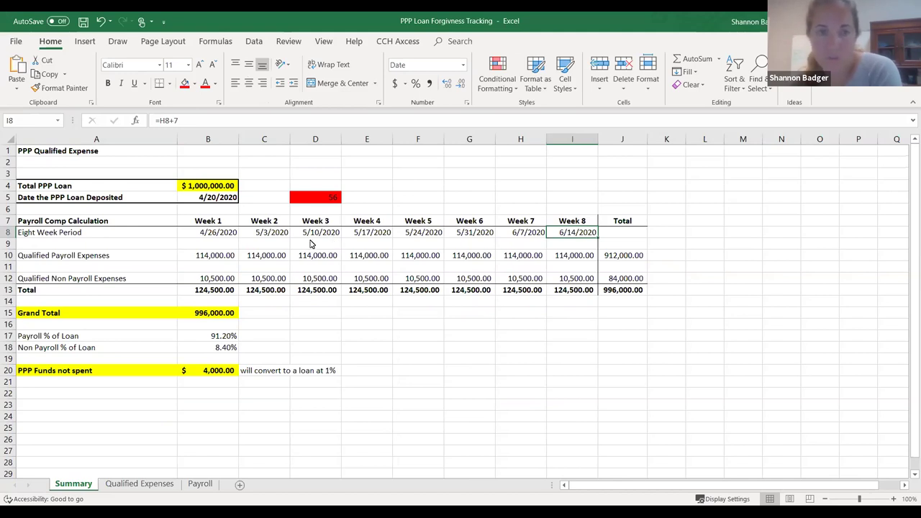
{"action": "left_click", "coordinate": [227, 235]}
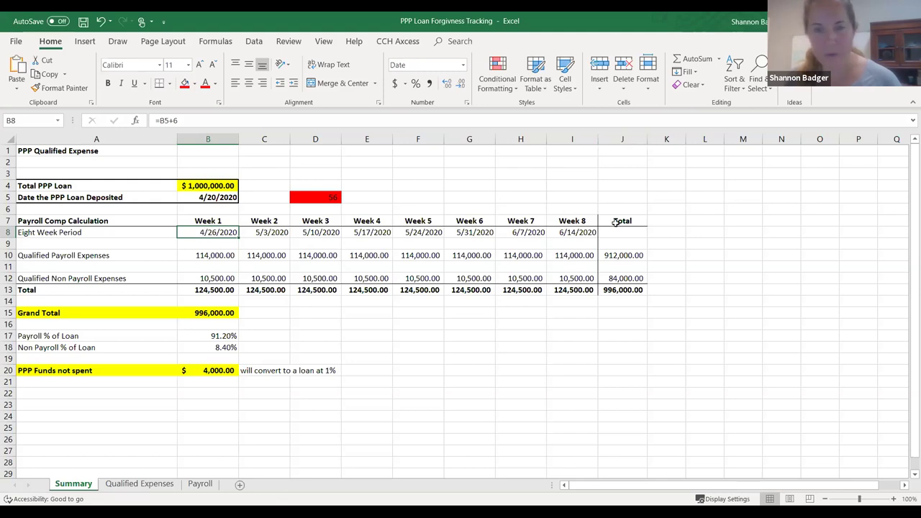
{"action": "left_click_drag", "start_coordinate": [227, 236], "coordinate": [491, 230]}
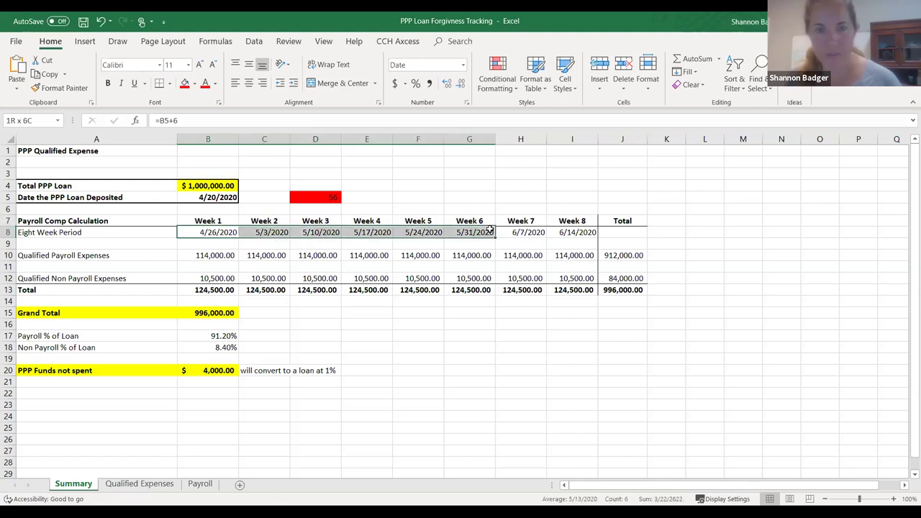
{"action": "left_click", "coordinate": [219, 290]}
{"action": "left_click_drag", "start_coordinate": [222, 291], "coordinate": [530, 290]}
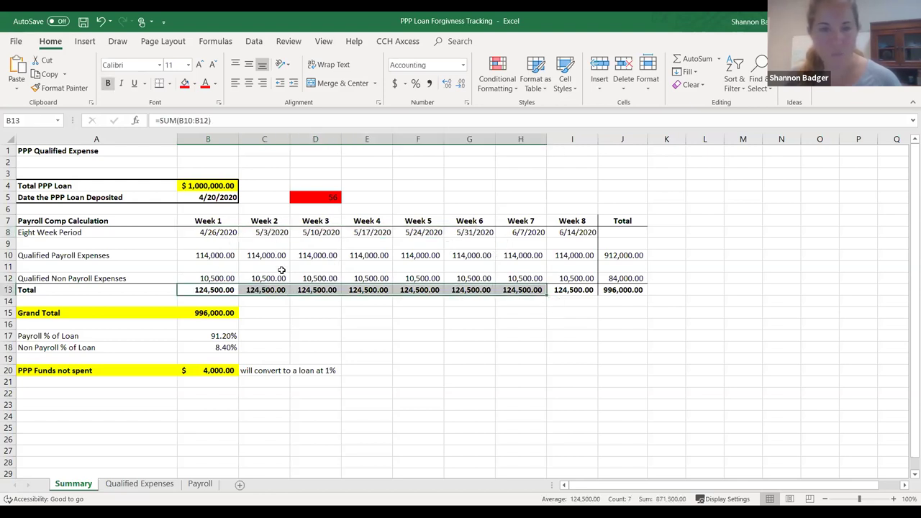
{"action": "left_click", "coordinate": [221, 258]}
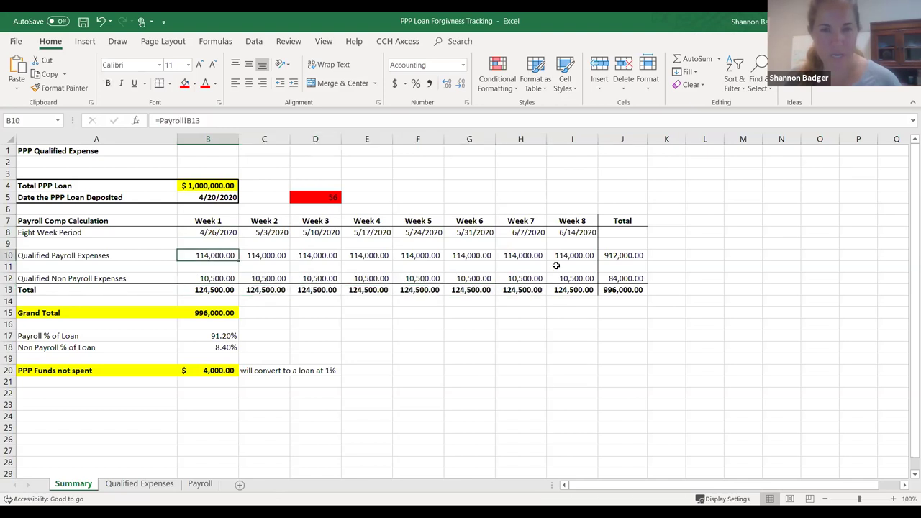
{"action": "left_click", "coordinate": [564, 258]}
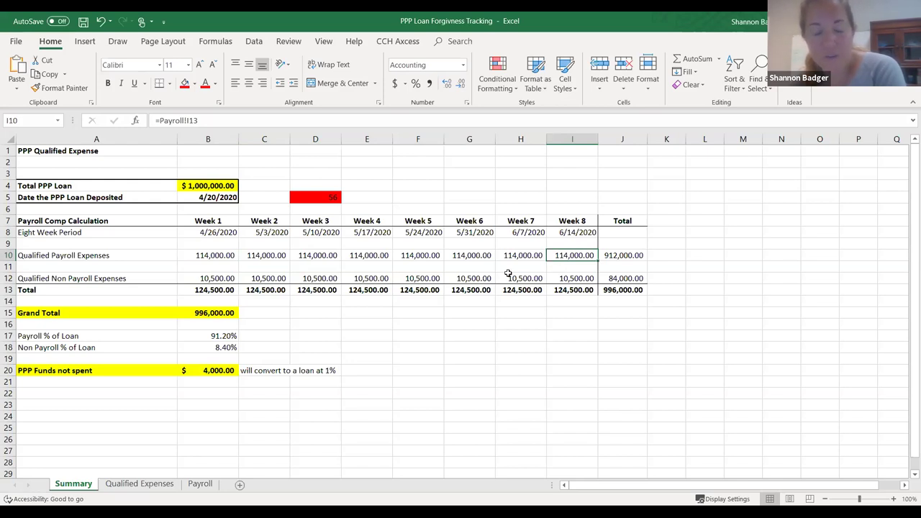
Step: Inspect the payroll and non-payroll percentages of the loan and the PPP funds not spent on the Summary sheet
{"action": "left_click", "coordinate": [211, 338]}
{"action": "left_click", "coordinate": [210, 348]}
{"action": "left_click", "coordinate": [211, 376]}
{"action": "left_click", "coordinate": [210, 347]}
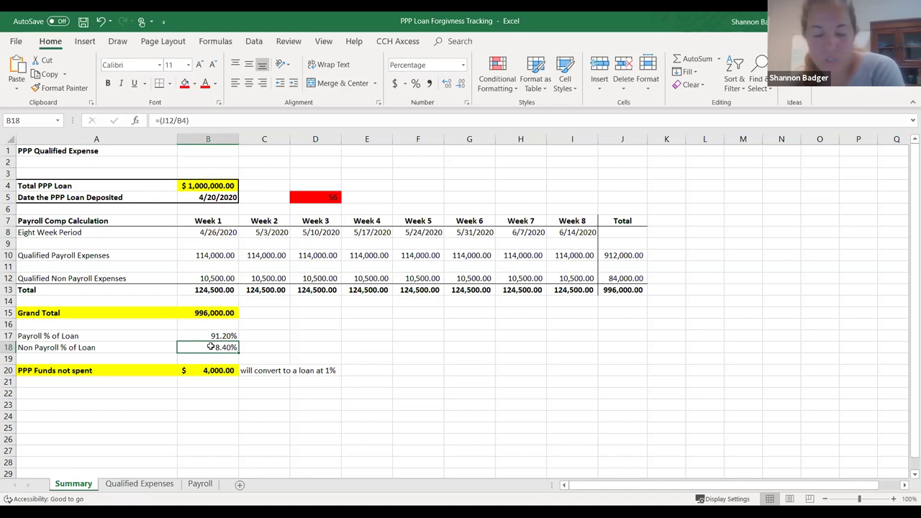
Step: Open the Payroll sheet and review its payroll compensation calculation and the row for 75% loan amount minus payroll costs
{"action": "left_click", "coordinate": [202, 484]}
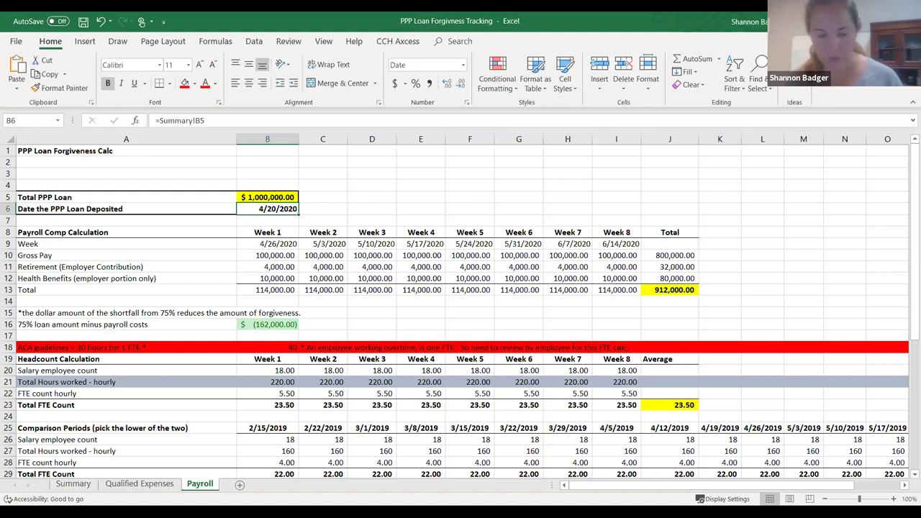
{"action": "left_click", "coordinate": [188, 278]}
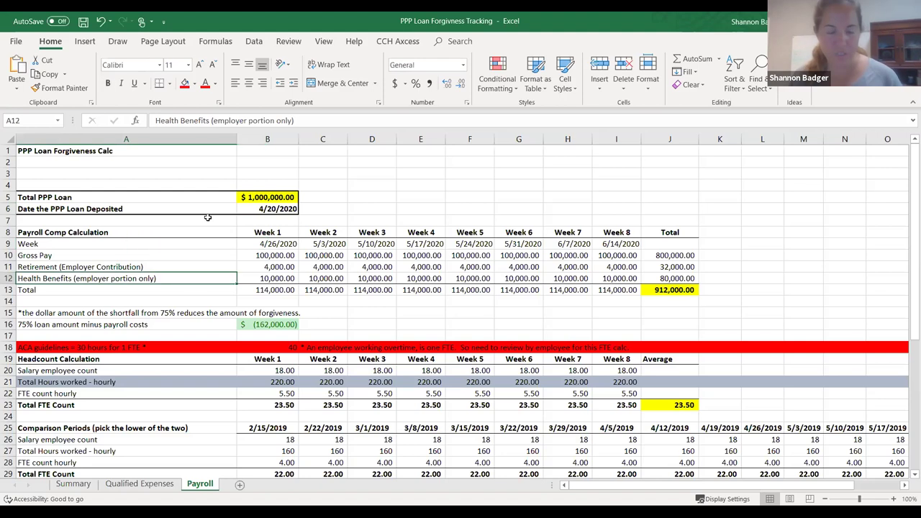
{"action": "scroll", "coordinate": [183, 160], "scroll_direction": "down", "scroll_amount": 1}
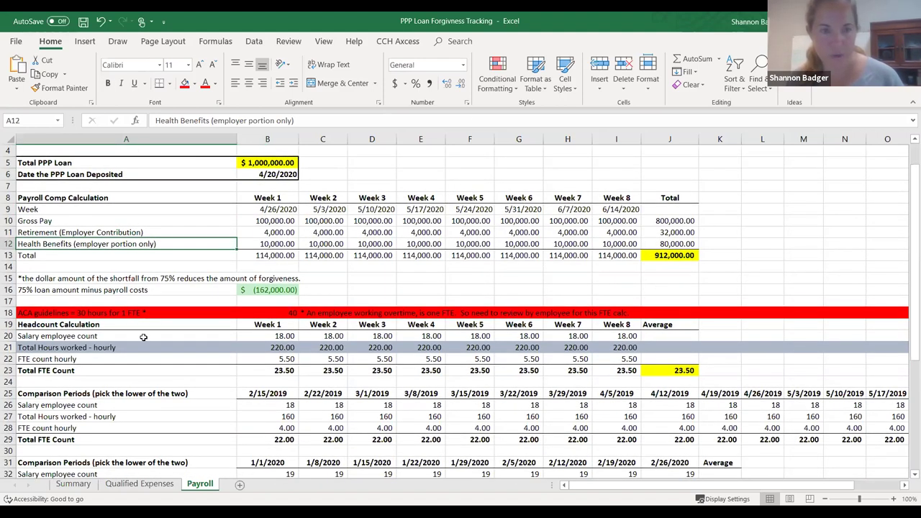
{"action": "scroll", "coordinate": [144, 338], "scroll_direction": "down", "scroll_amount": 1}
{"action": "left_click", "coordinate": [71, 257]}
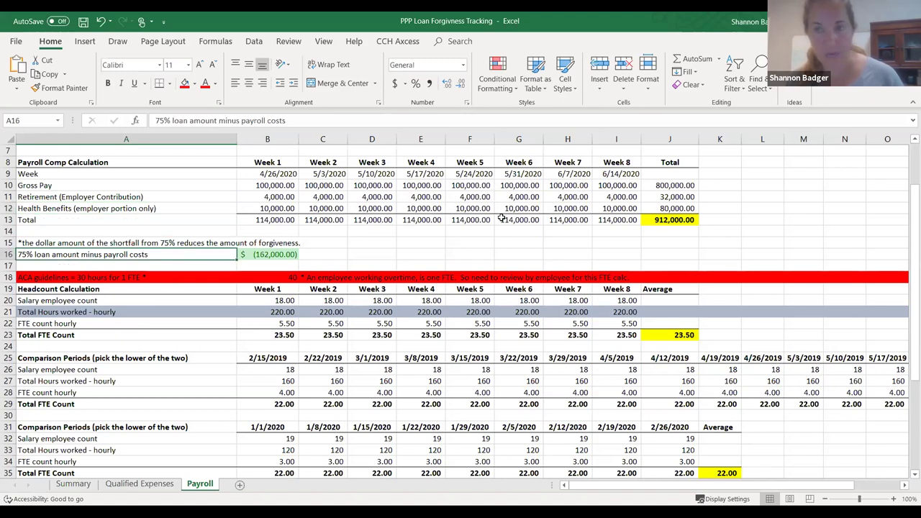
Step: Examine the Headcount Calculation: weekly salary count, hourly hours, hours per FTE, total FTE count and the eight-week average
{"action": "scroll", "coordinate": [486, 216], "scroll_direction": "down", "scroll_amount": 1}
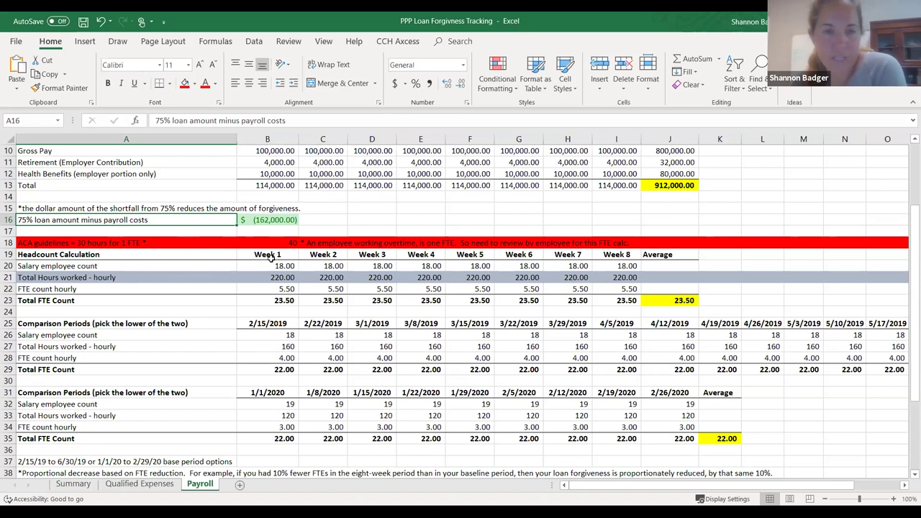
{"action": "left_click_drag", "start_coordinate": [267, 256], "coordinate": [635, 253]}
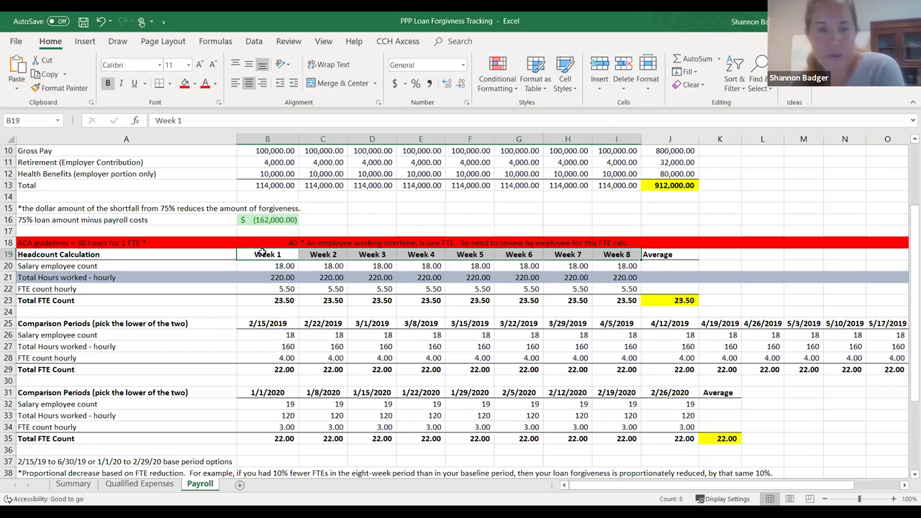
{"action": "left_click", "coordinate": [262, 252]}
{"action": "left_click_drag", "start_coordinate": [363, 243], "coordinate": [365, 247]}
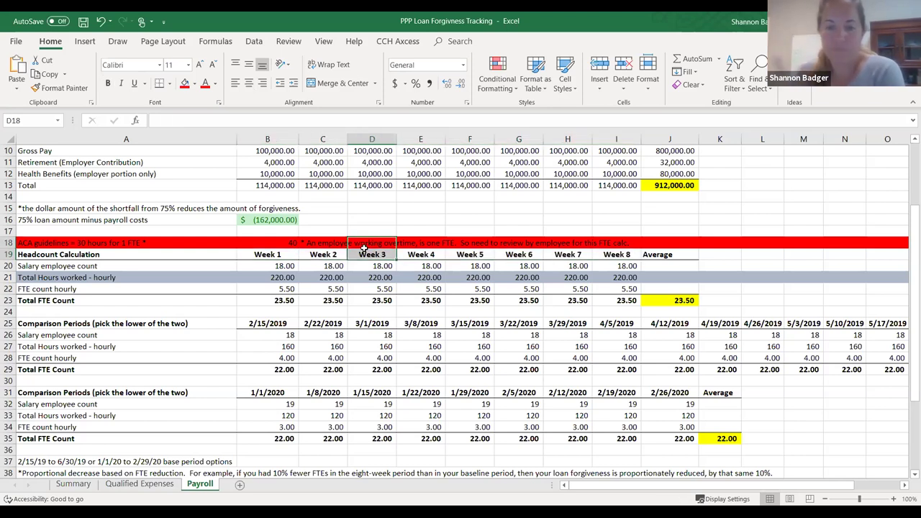
{"action": "left_click", "coordinate": [273, 265]}
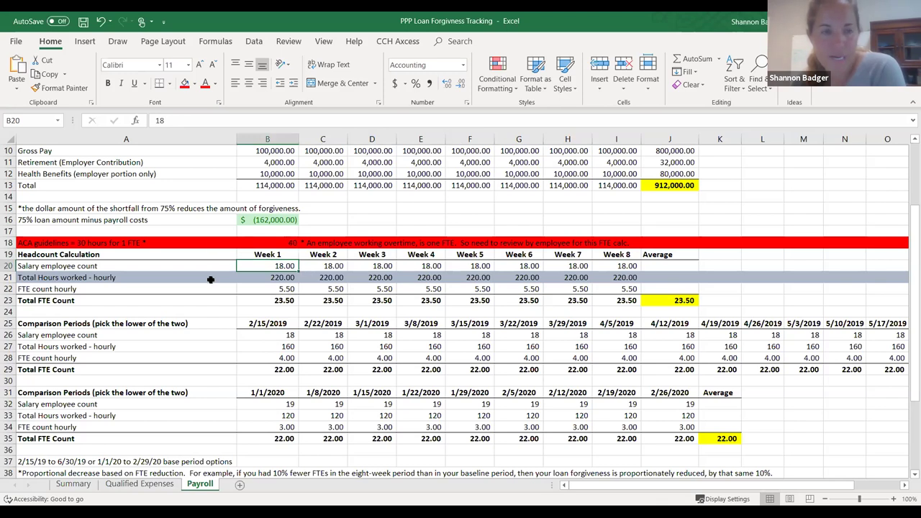
{"action": "left_click", "coordinate": [277, 278]}
{"action": "left_click", "coordinate": [265, 289]}
{"action": "scroll", "coordinate": [349, 326], "scroll_direction": "up", "scroll_amount": 3}
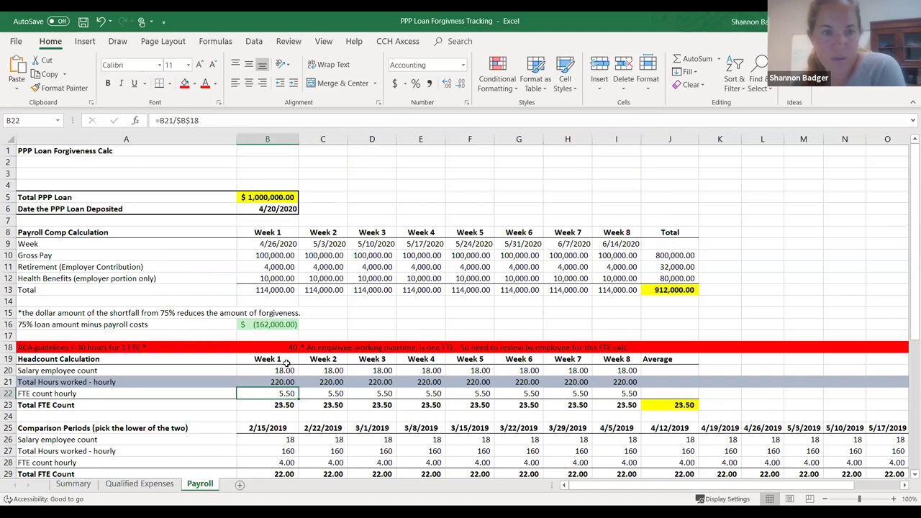
{"action": "scroll", "coordinate": [295, 380], "scroll_direction": "down", "scroll_amount": 2}
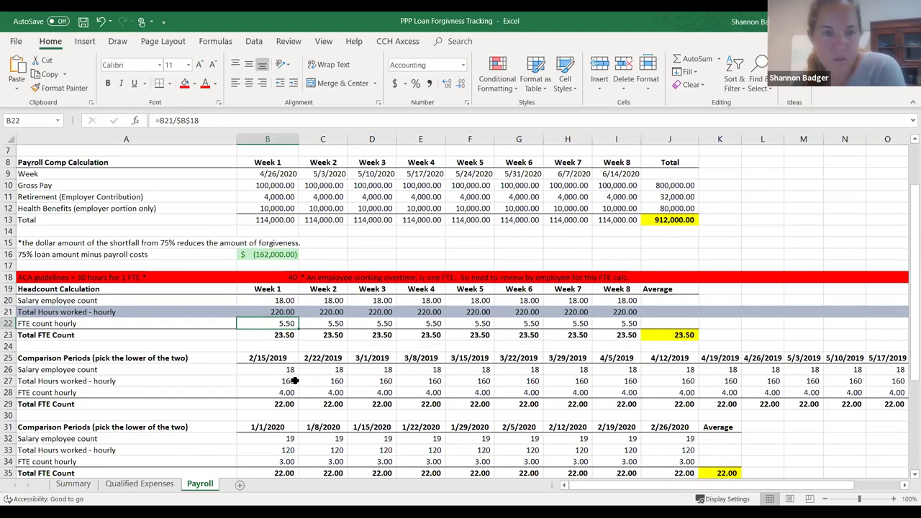
{"action": "left_click", "coordinate": [276, 277]}
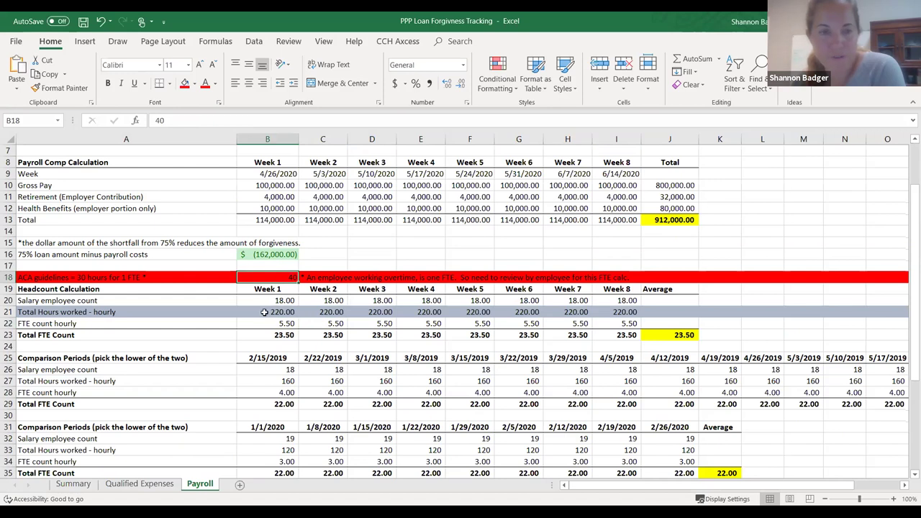
{"action": "left_click", "coordinate": [256, 337]}
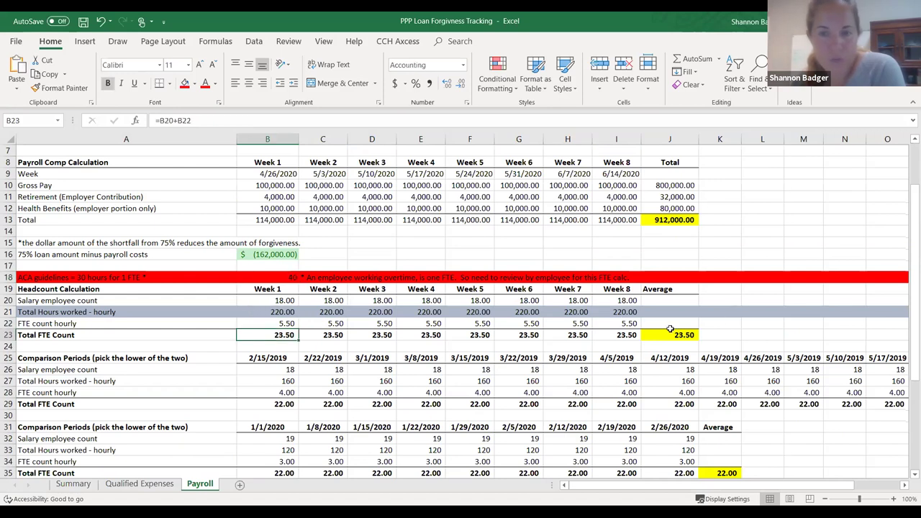
{"action": "left_click", "coordinate": [669, 332]}
Step: Review the 2019 and 2020 comparison periods, the 2020 average FTE count and the FTE change calculation on the Payroll sheet
{"action": "scroll", "coordinate": [444, 373], "scroll_direction": "down", "scroll_amount": 2}
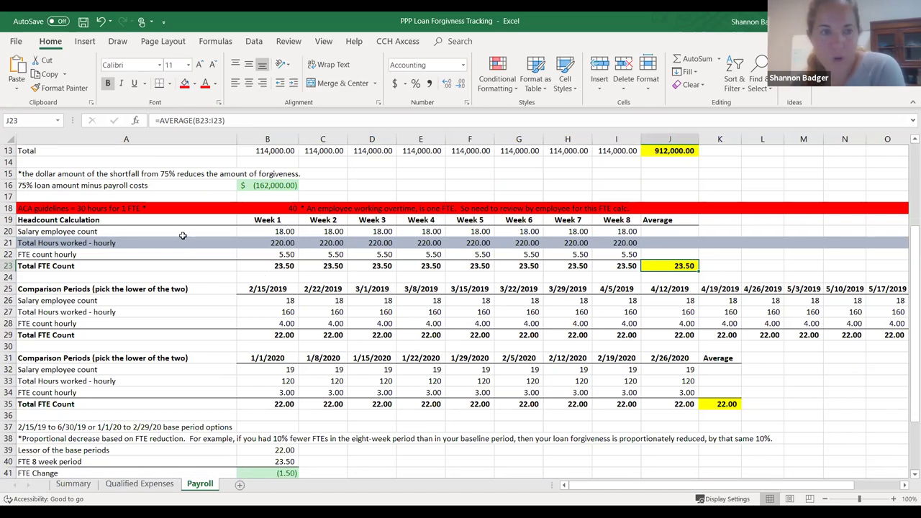
{"action": "left_click", "coordinate": [263, 289]}
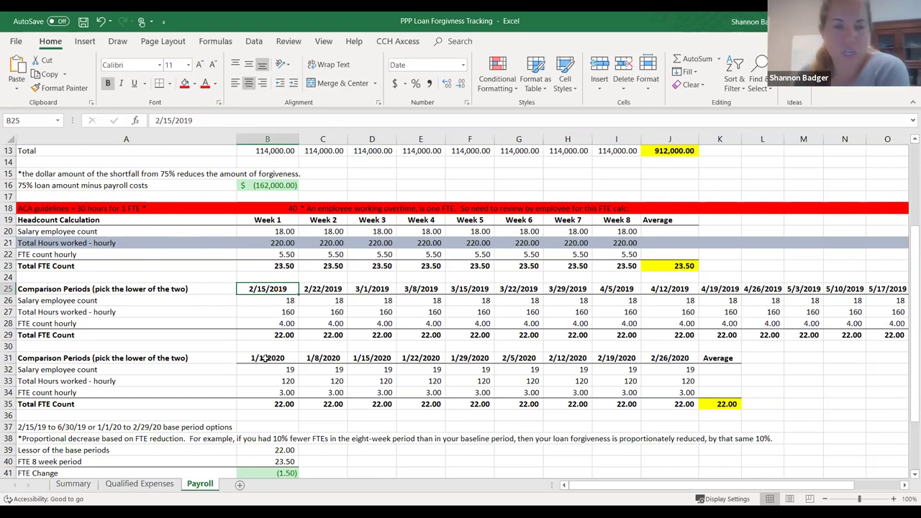
{"action": "left_click", "coordinate": [666, 358]}
{"action": "left_click", "coordinate": [720, 404]}
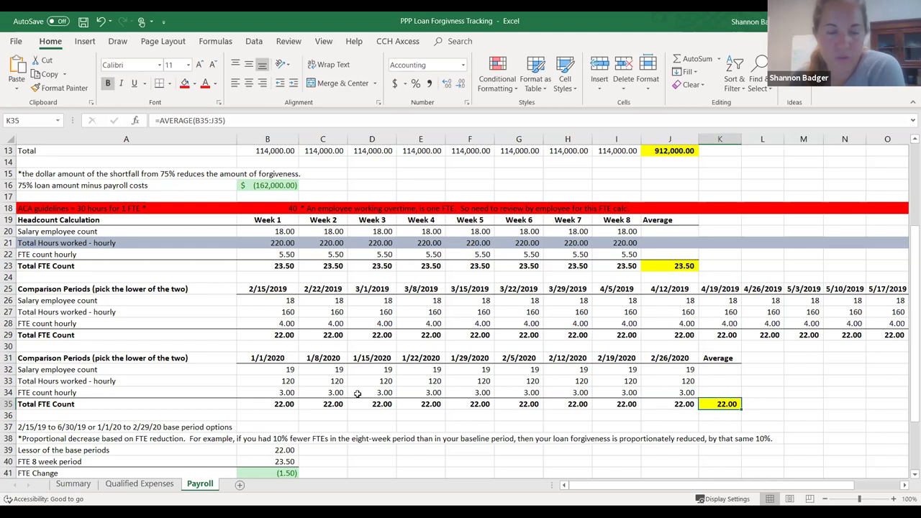
{"action": "scroll", "coordinate": [357, 393], "scroll_direction": "down", "scroll_amount": 2}
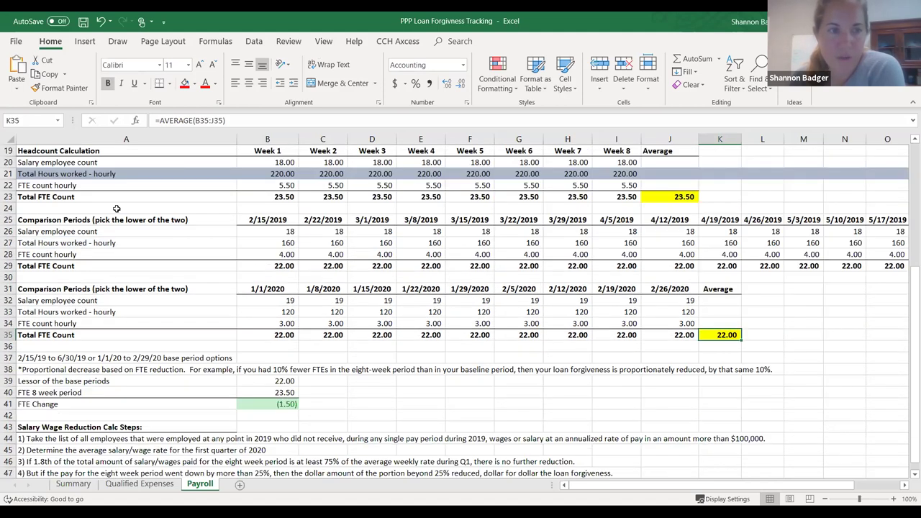
{"action": "scroll", "coordinate": [217, 237], "scroll_direction": "up", "scroll_amount": 1}
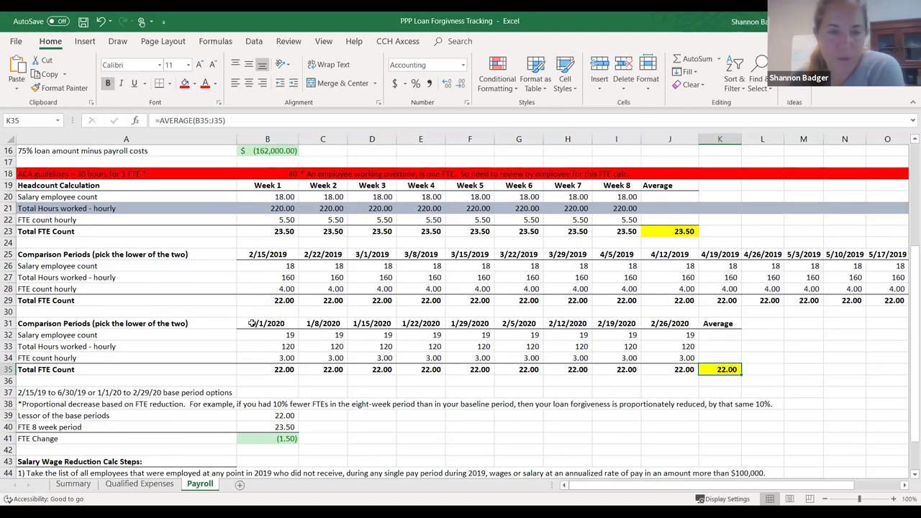
{"action": "left_click", "coordinate": [267, 435]}
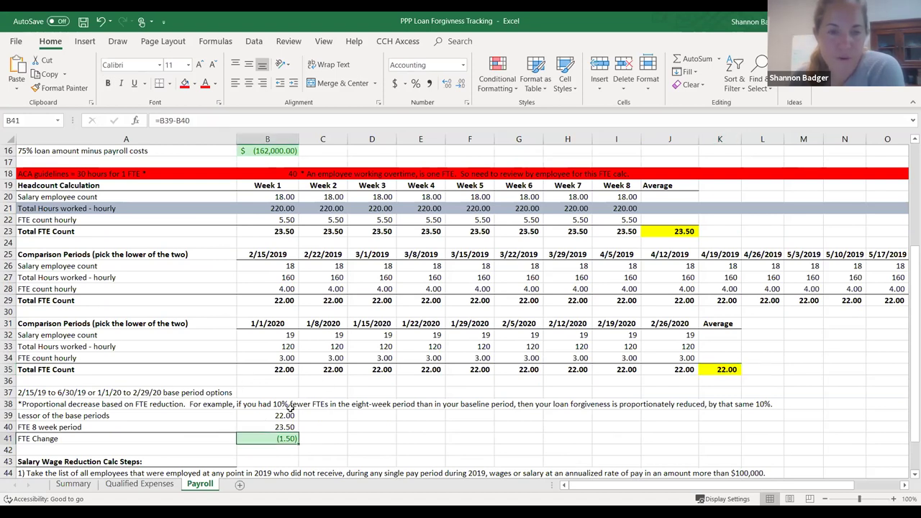
{"action": "left_click", "coordinate": [264, 427]}
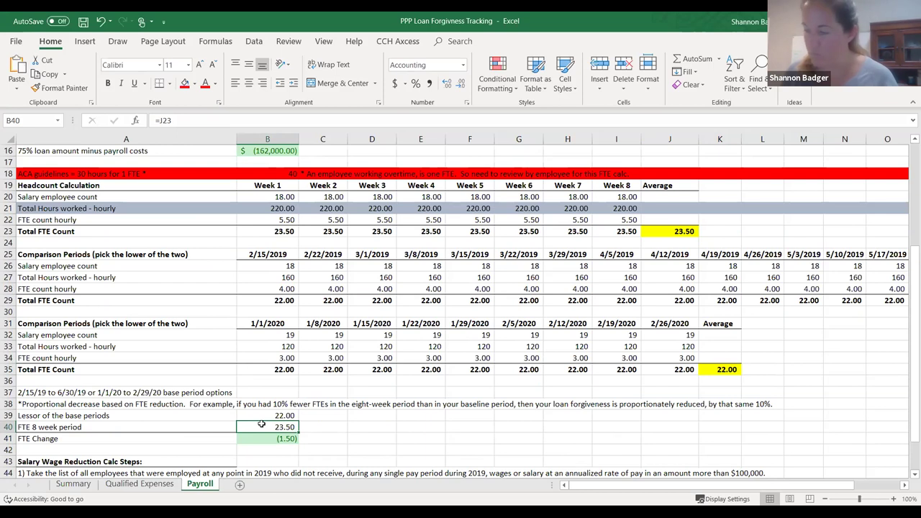
Step: Read through the four Salary Wage Reduction Calc Steps below the FTE change calculation and return to the start of the Payroll sheet
{"action": "scroll", "coordinate": [218, 336], "scroll_direction": "down", "scroll_amount": 4}
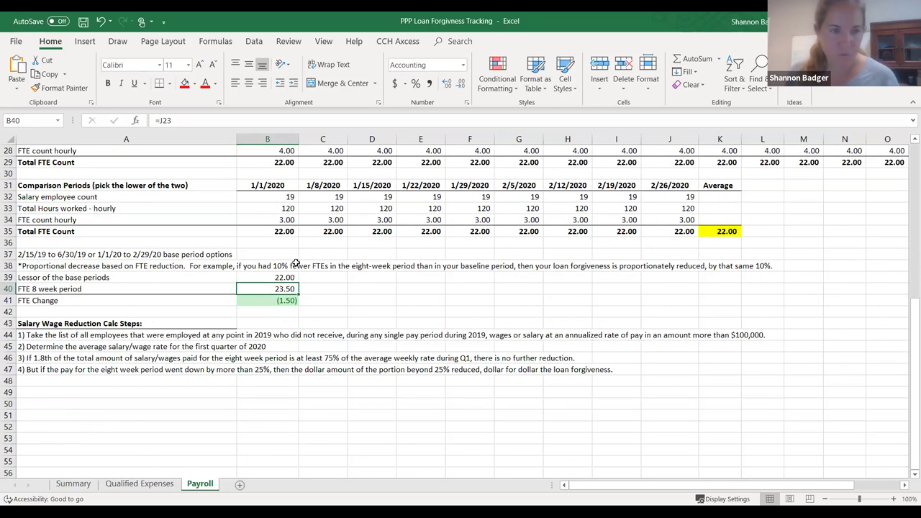
{"action": "scroll", "coordinate": [133, 266], "scroll_direction": "up", "scroll_amount": 1}
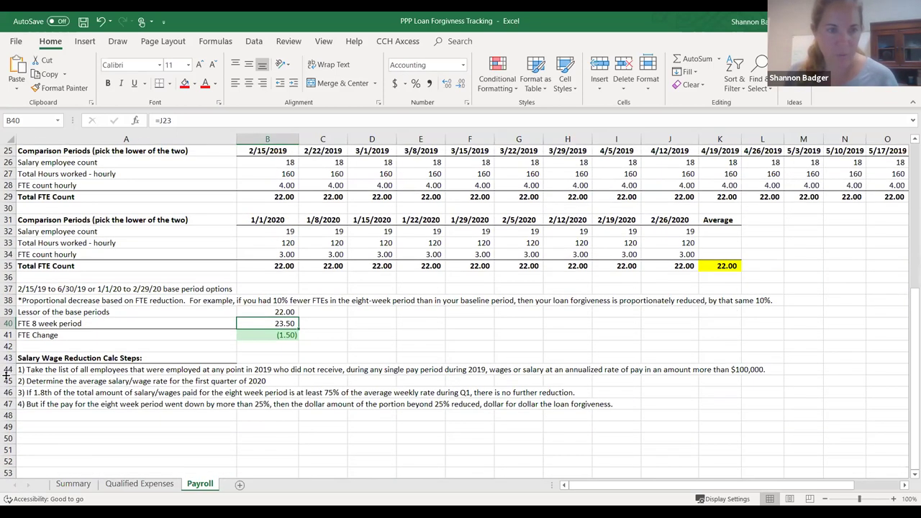
{"action": "left_click", "coordinate": [8, 357]}
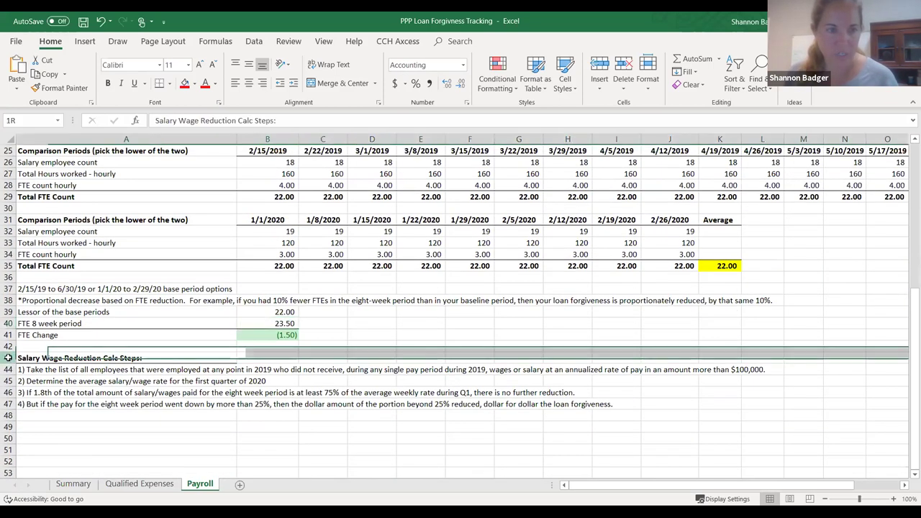
{"action": "left_click", "coordinate": [176, 370]}
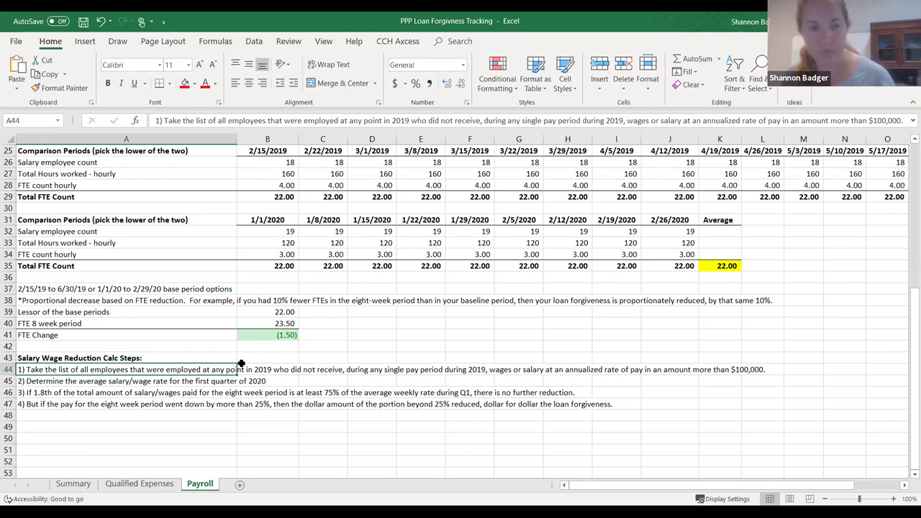
{"action": "left_click", "coordinate": [242, 362]}
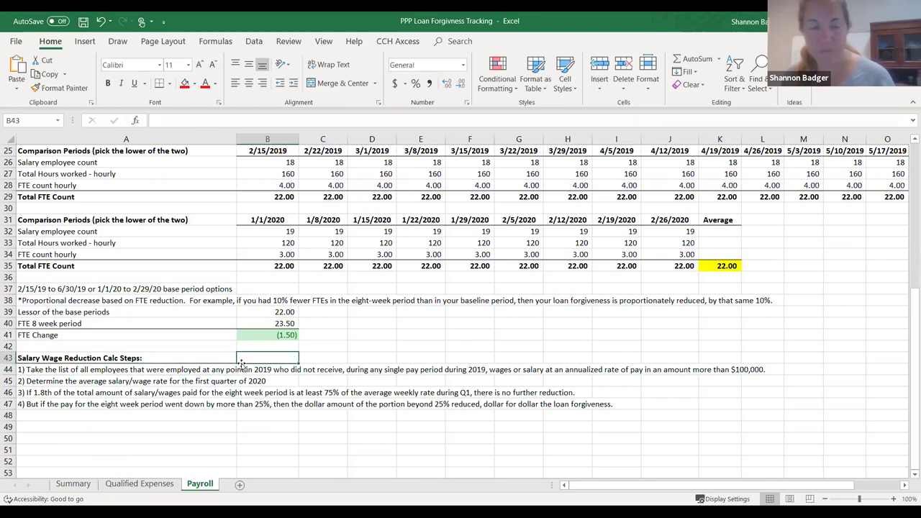
{"action": "left_click", "coordinate": [193, 370]}
{"action": "scroll", "coordinate": [193, 370], "scroll_direction": "up", "scroll_amount": 1}
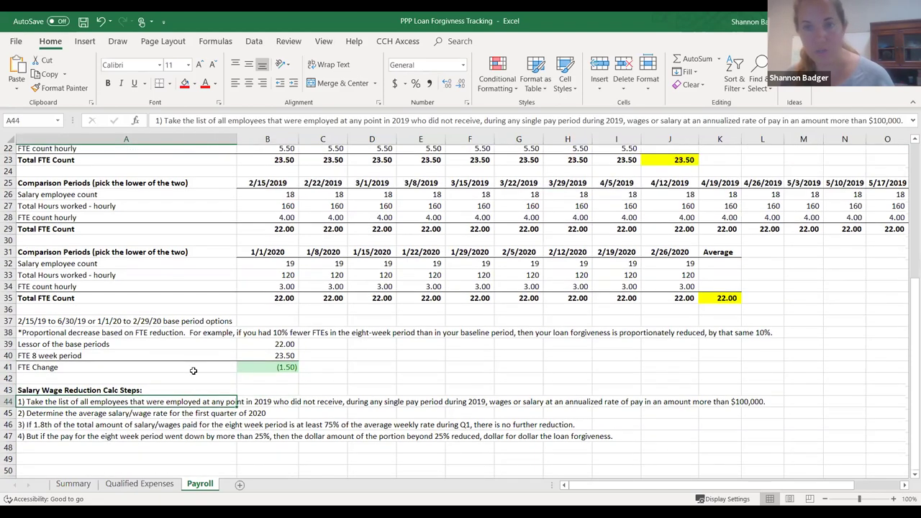
{"action": "scroll", "coordinate": [193, 370], "scroll_direction": "down", "scroll_amount": 2}
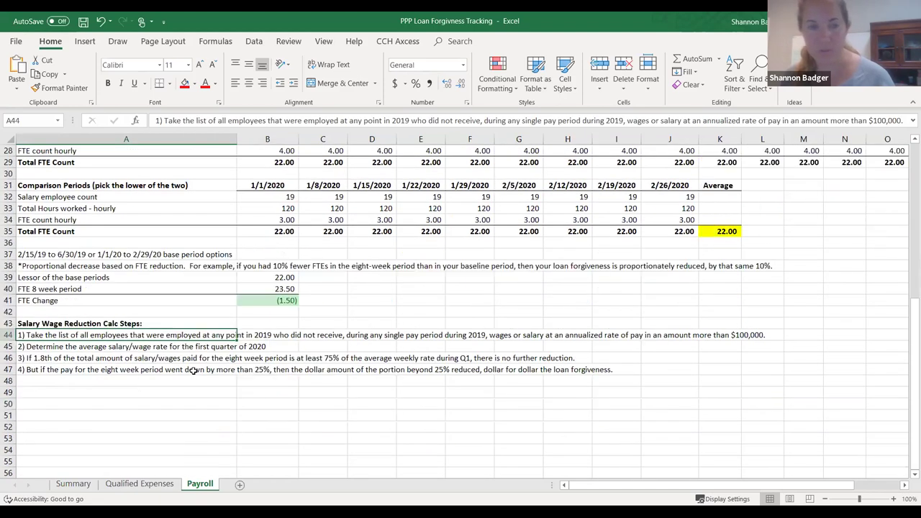
{"action": "left_click", "coordinate": [170, 371]}
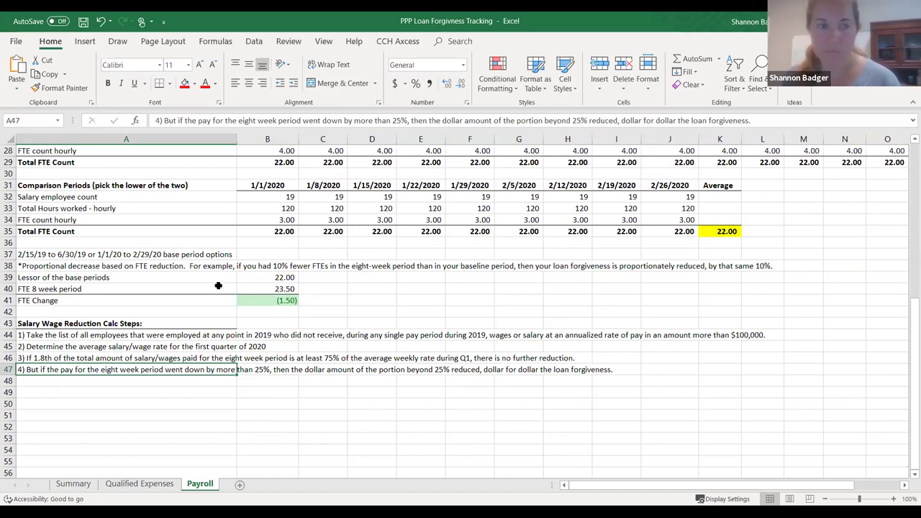
{"action": "scroll", "coordinate": [213, 286], "scroll_direction": "up", "scroll_amount": 3}
{"action": "scroll", "coordinate": [235, 241], "scroll_direction": "up", "scroll_amount": 1}
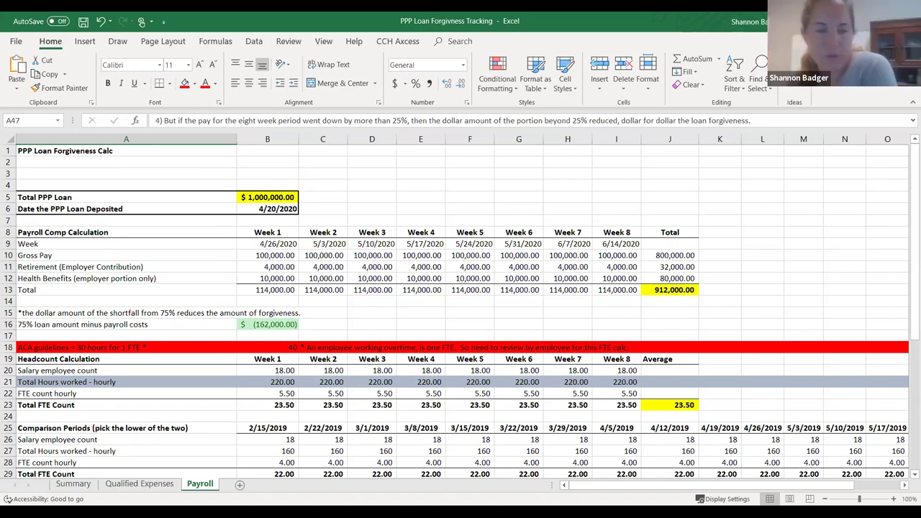
Step: Review the weekly Gross Pay entries across the eight weeks of the Payroll Comp Calculation
{"action": "left_click", "coordinate": [281, 254]}
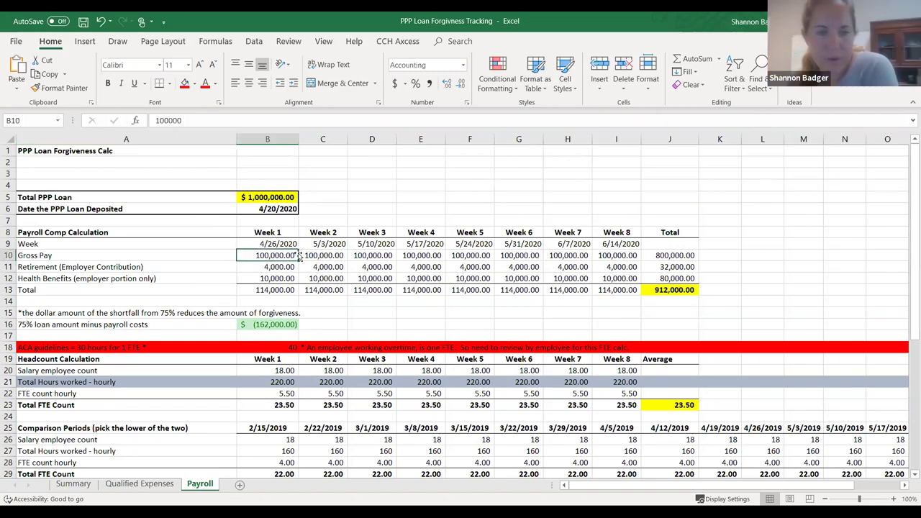
{"action": "left_click", "coordinate": [302, 255]}
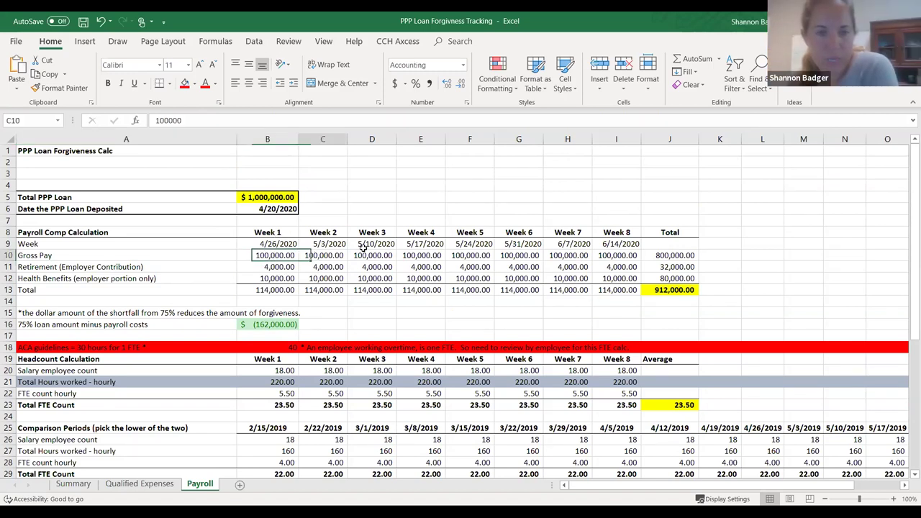
{"action": "left_click", "coordinate": [281, 255]}
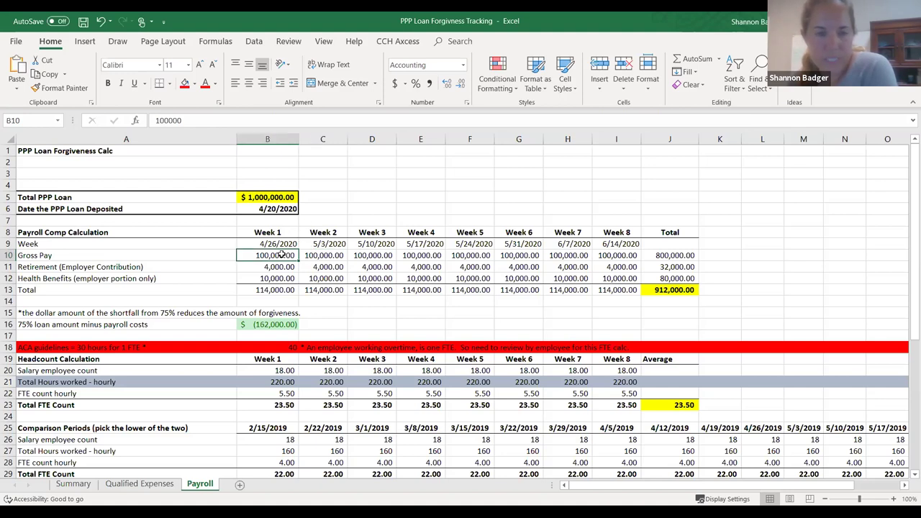
{"action": "left_click", "coordinate": [374, 257]}
{"action": "left_click", "coordinate": [478, 257]}
{"action": "left_click", "coordinate": [580, 255]}
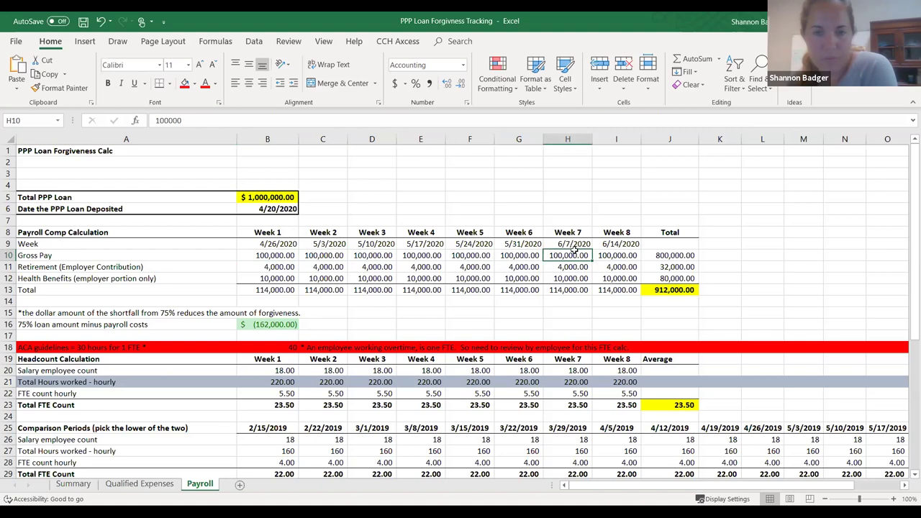
Step: Review the weekly salary employee counts in the Headcount Calculation and the comparison periods below it
{"action": "scroll", "coordinate": [309, 335], "scroll_direction": "down", "scroll_amount": 2}
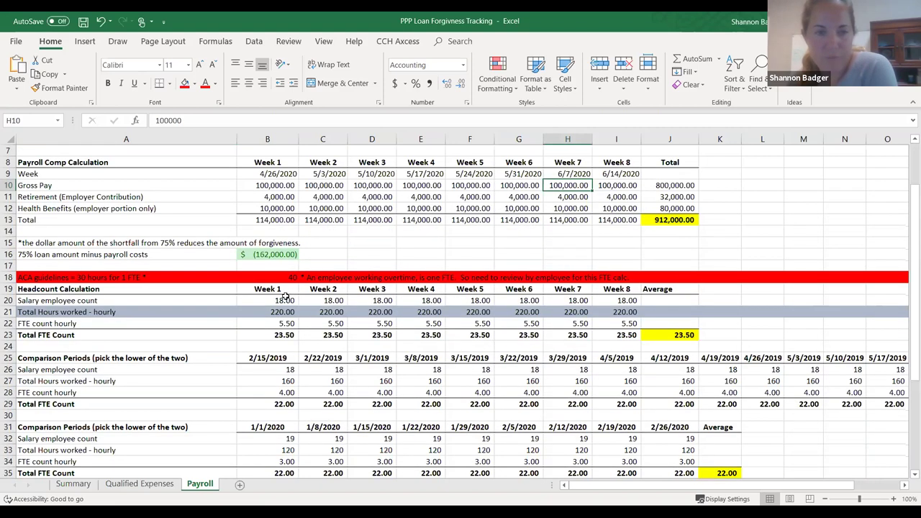
{"action": "left_click", "coordinate": [284, 301]}
{"action": "left_click", "coordinate": [317, 303]}
{"action": "left_click", "coordinate": [381, 300]}
{"action": "left_click", "coordinate": [437, 301]}
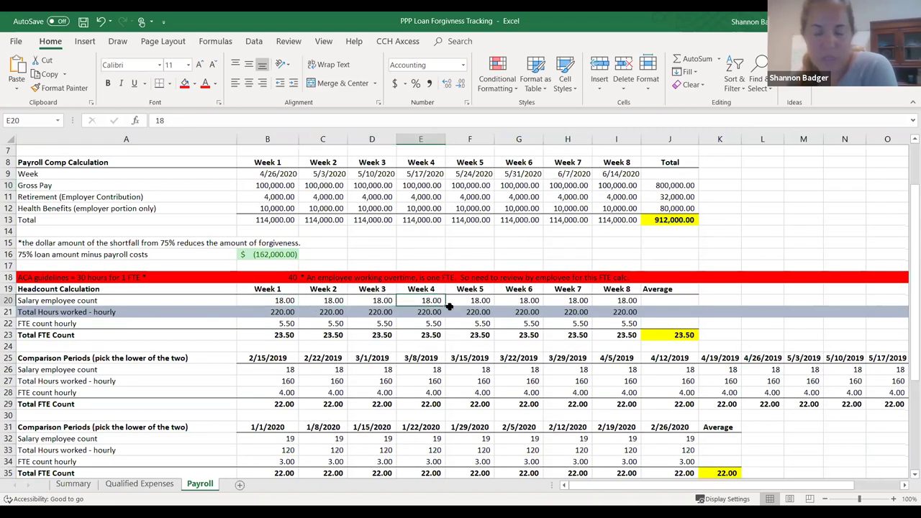
{"action": "left_click", "coordinate": [285, 300]}
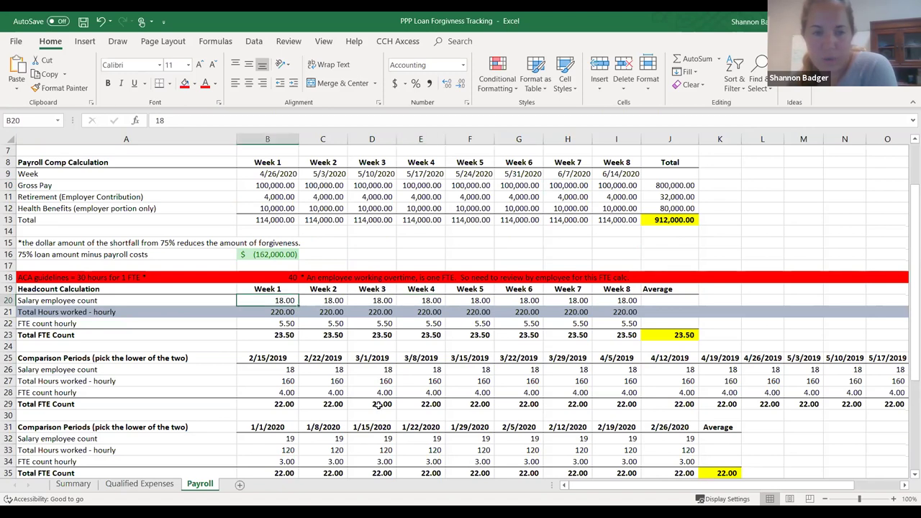
{"action": "scroll", "coordinate": [374, 405], "scroll_direction": "down", "scroll_amount": 2}
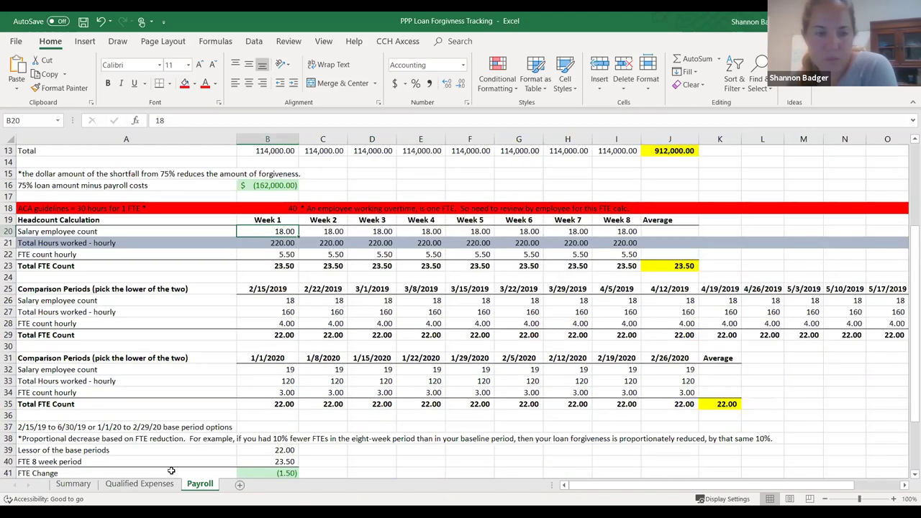
Step: Open the Qualified Expenses sheet and examine the Equipment lease payments row
{"action": "left_click", "coordinate": [150, 484]}
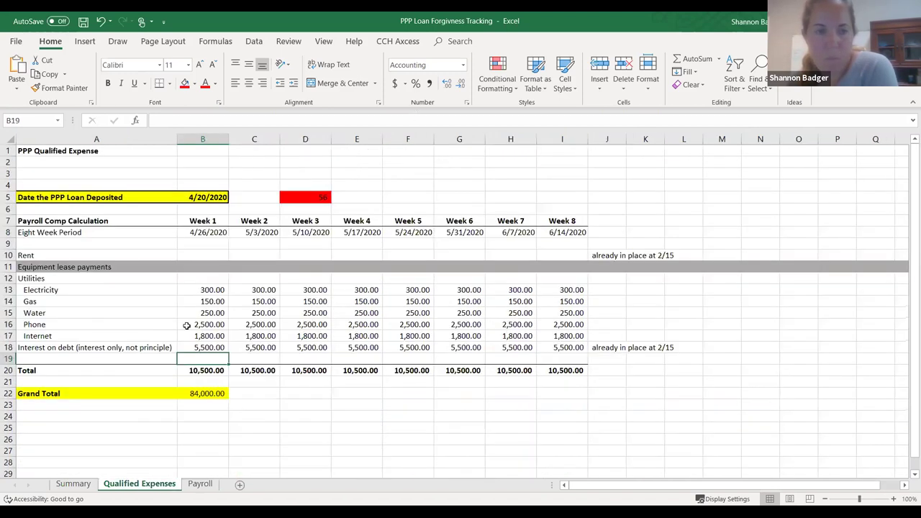
{"action": "left_click", "coordinate": [10, 267]}
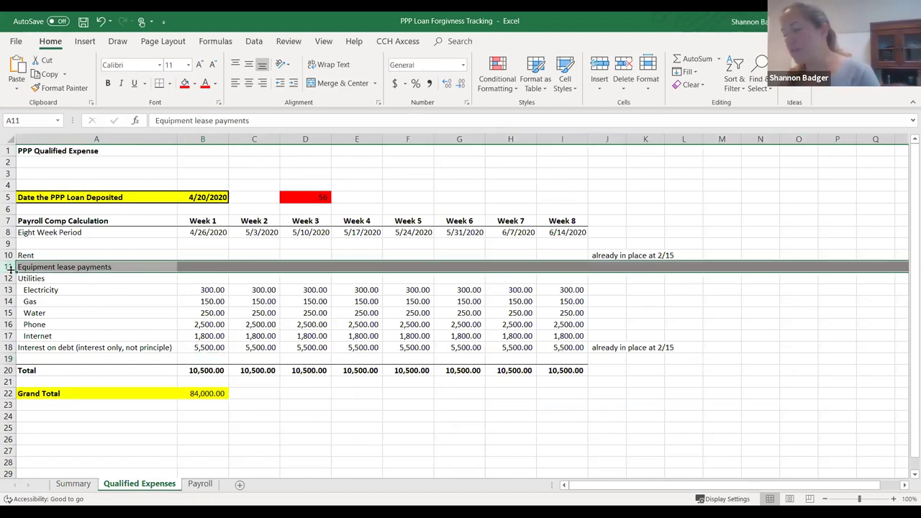
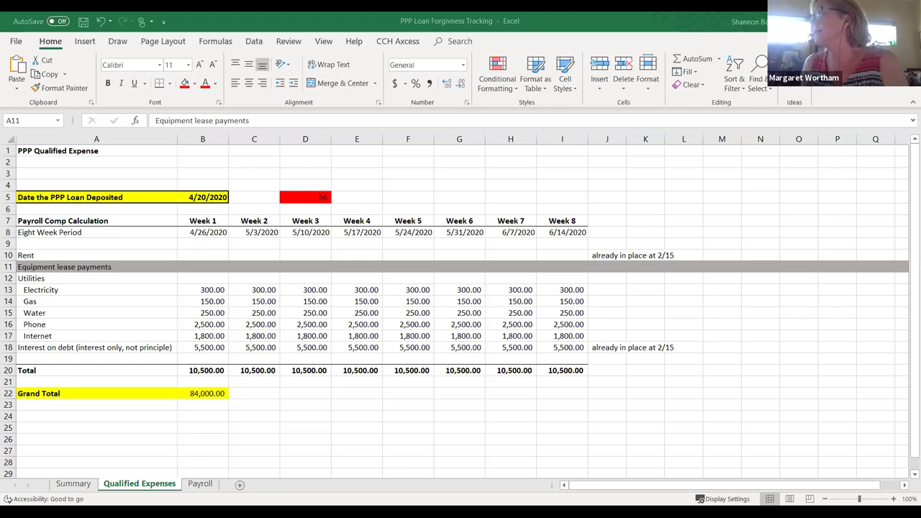
{"action": "left_click", "coordinate": [254, 324]}
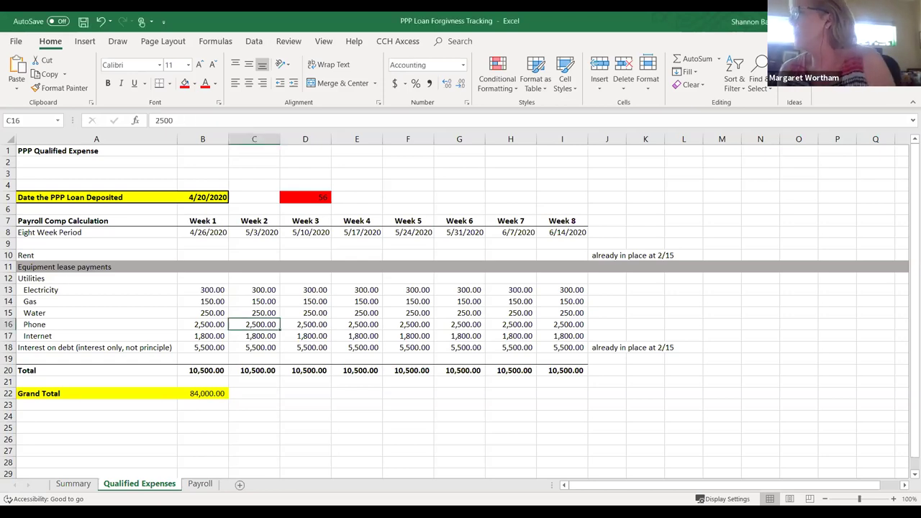
{"action": "mouse_move", "coordinate": [7, 267]}
{"action": "left_mouse_down"}
{"action": "mouse_move", "coordinate": [106, 294]}
{"action": "mouse_move", "coordinate": [7, 267]}
{"action": "left_mouse_up"}
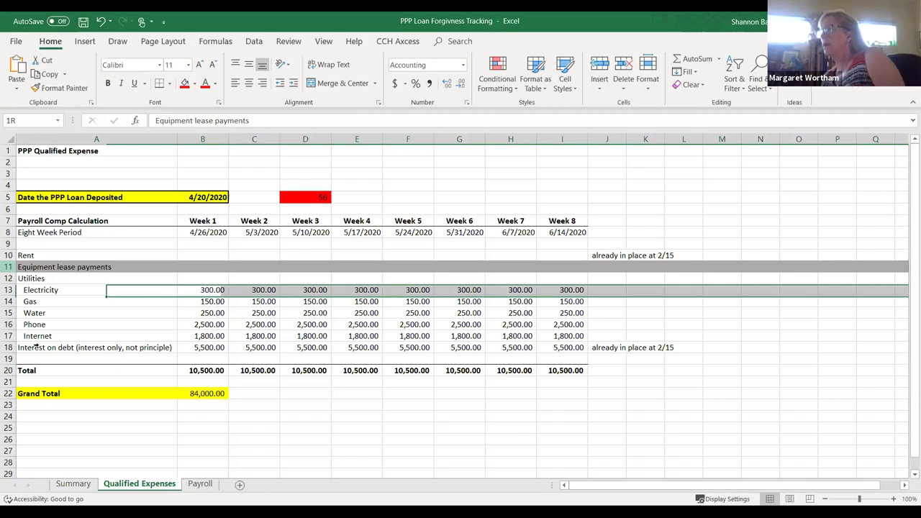
{"action": "key", "text": "shift+F10"}
{"action": "key", "text": "Escape"}
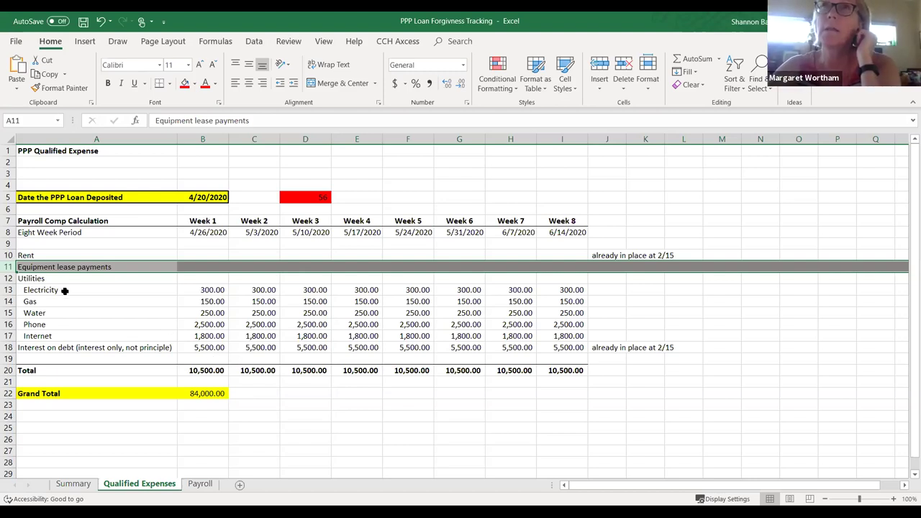
Step: Examine the Interest on debt row of the qualified expenses and go to the Summary sheet
{"action": "left_click", "coordinate": [8, 347]}
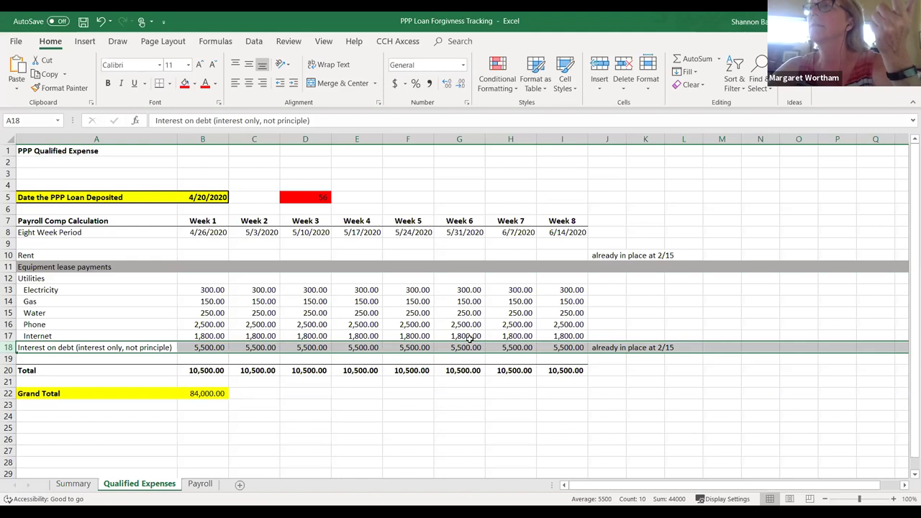
{"action": "left_click", "coordinate": [396, 398]}
{"action": "left_click", "coordinate": [79, 485]}
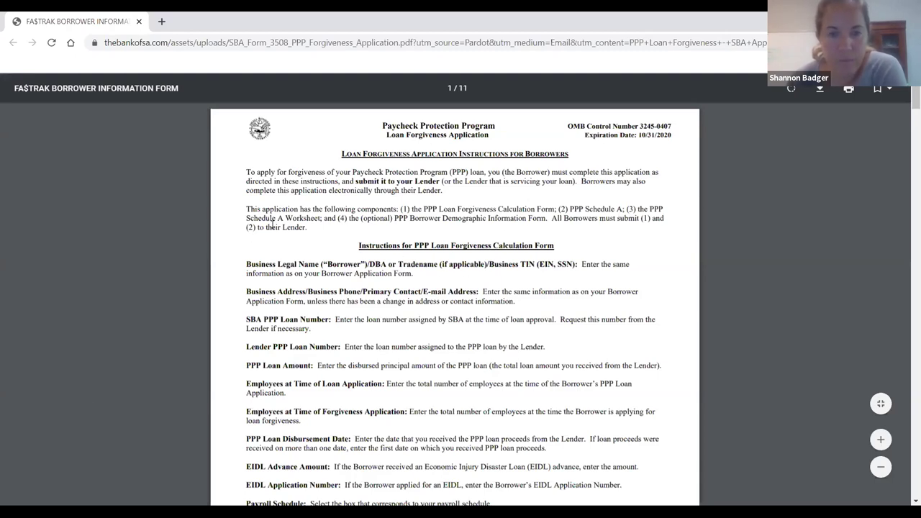
Step: In the SBA Form 3508 PDF in the browser, highlight the SBA PPP Loan Number and Lender PPP Loan Number instructions
{"action": "scroll", "coordinate": [273, 224], "scroll_direction": "down", "scroll_amount": 1}
{"action": "scroll", "coordinate": [352, 204], "scroll_direction": "down", "scroll_amount": 3}
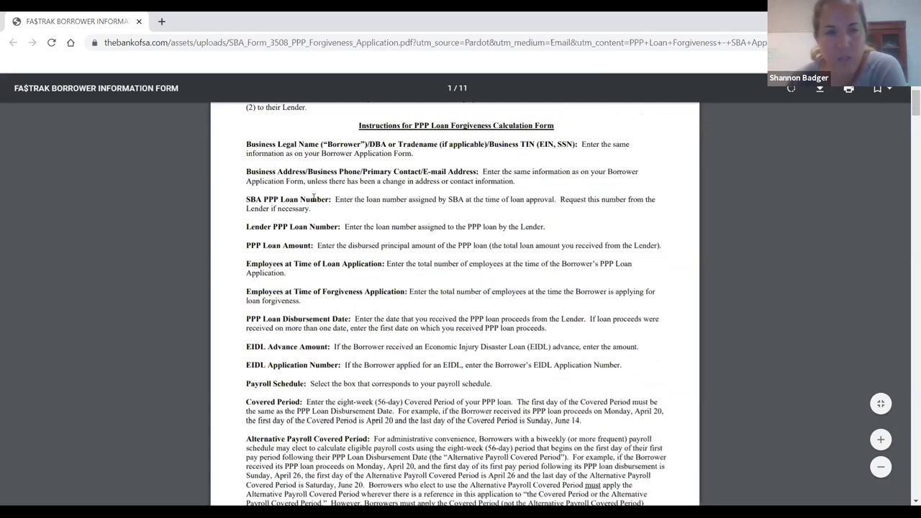
{"action": "left_click_drag", "start_coordinate": [249, 199], "coordinate": [321, 199]}
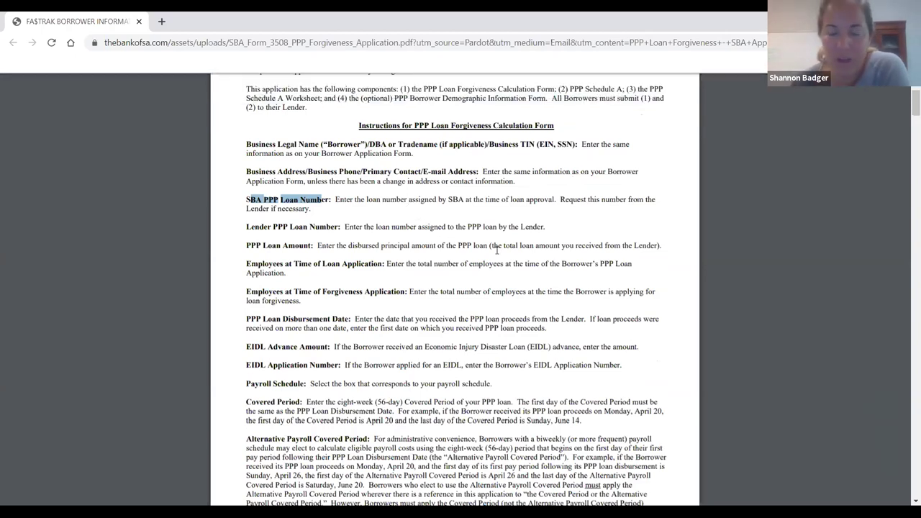
{"action": "left_click_drag", "start_coordinate": [253, 226], "coordinate": [339, 226]}
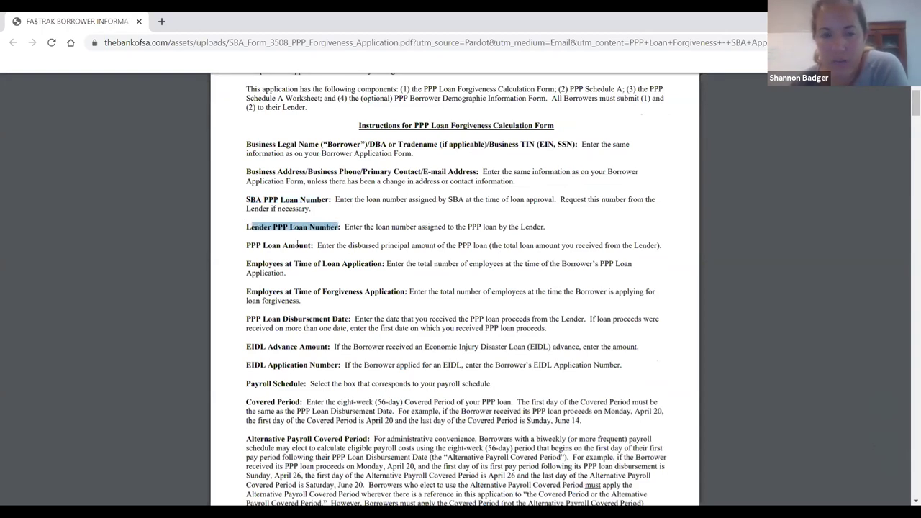
Step: Highlight the instructions for Employees at Time of Loan Application and Employees at Time of Forgiveness Application
{"action": "scroll", "coordinate": [333, 257], "scroll_direction": "down", "scroll_amount": 1}
{"action": "scroll", "coordinate": [333, 257], "scroll_direction": "down", "scroll_amount": 3}
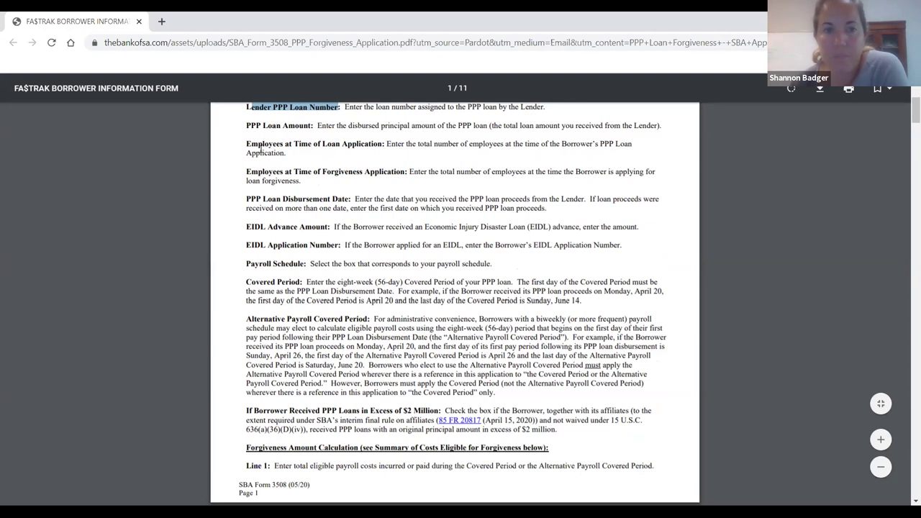
{"action": "left_click_drag", "start_coordinate": [253, 145], "coordinate": [384, 144]}
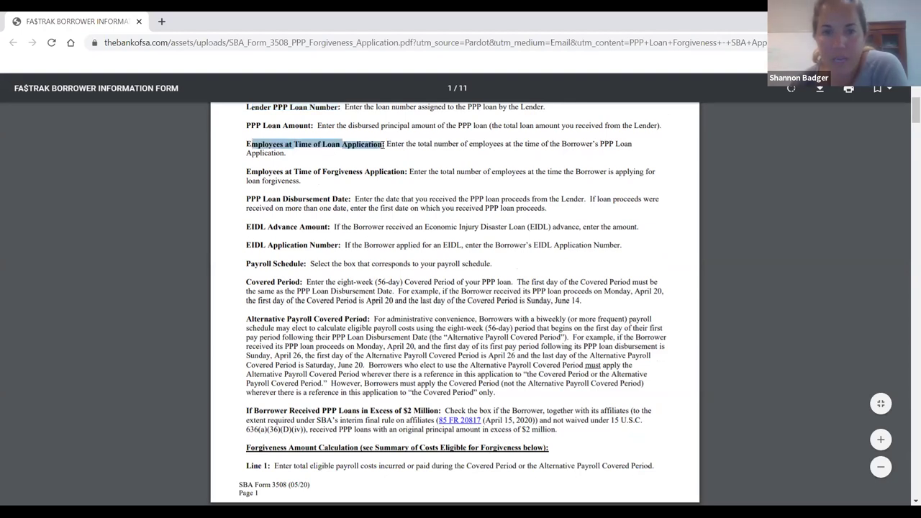
{"action": "left_click", "coordinate": [302, 151]}
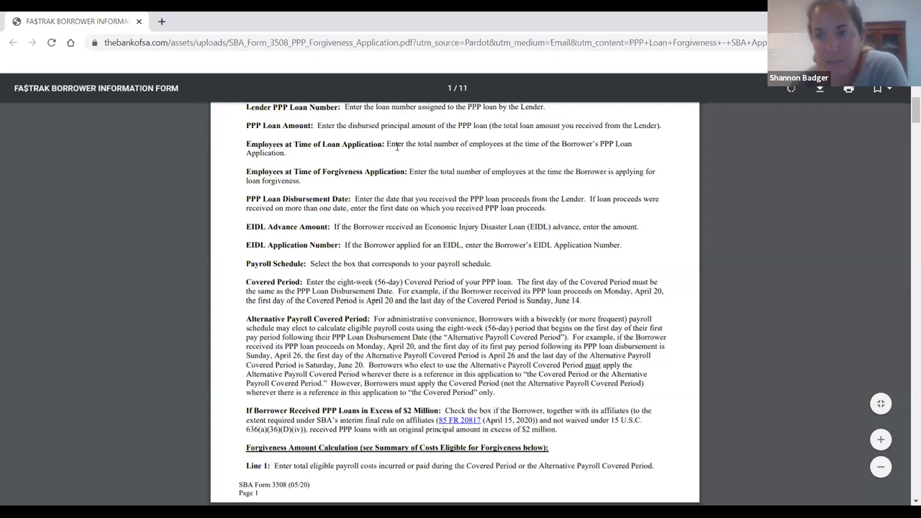
{"action": "left_click_drag", "start_coordinate": [287, 154], "coordinate": [244, 144]}
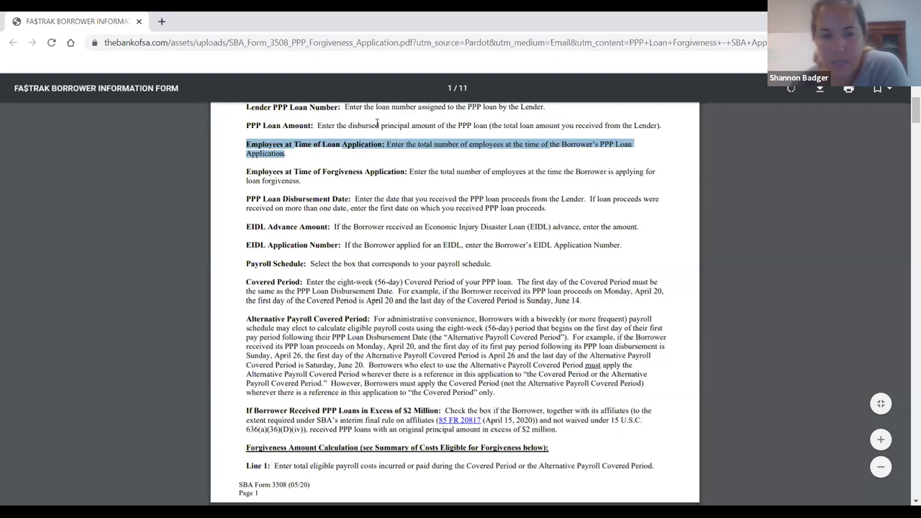
{"action": "left_click_drag", "start_coordinate": [302, 180], "coordinate": [249, 173]}
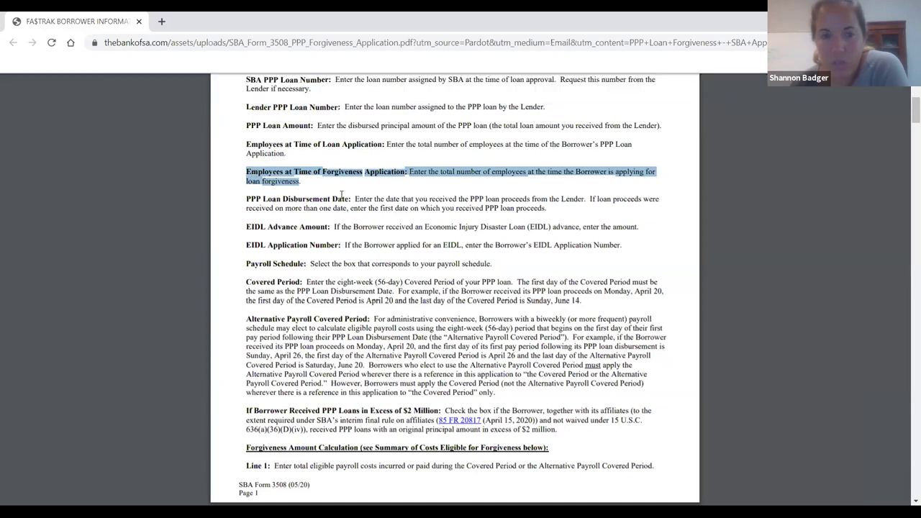
Step: Review the PPP Loan Disbursement Date line and highlight the EIDL Advance Amount and EIDL Application Number instructions
{"action": "left_click_drag", "start_coordinate": [341, 194], "coordinate": [322, 196]}
{"action": "left_click", "coordinate": [246, 229]}
{"action": "left_click_drag", "start_coordinate": [288, 223], "coordinate": [639, 228]}
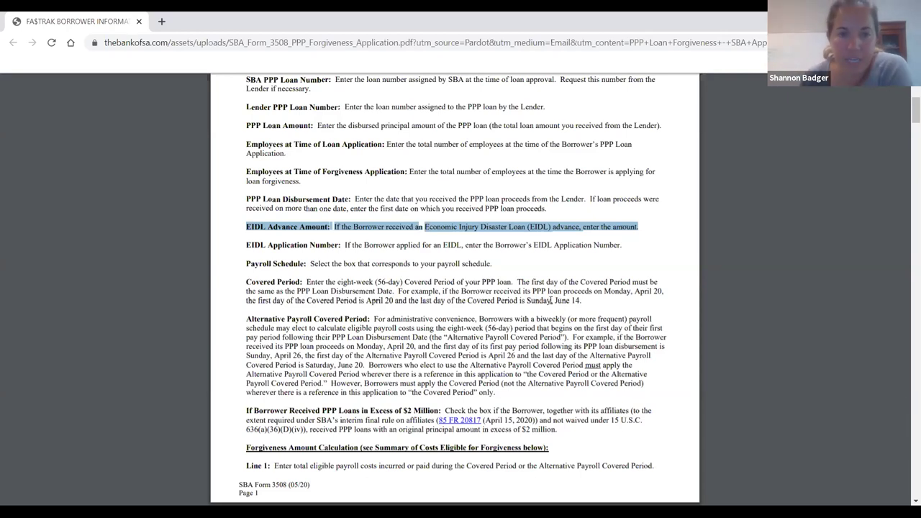
{"action": "left_click_drag", "start_coordinate": [353, 245], "coordinate": [241, 252]}
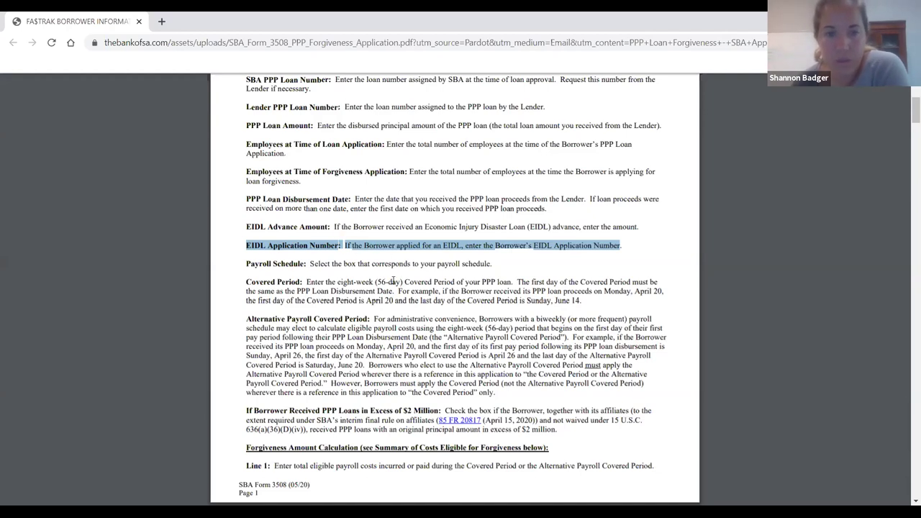
Step: Highlight and read the Payroll Schedule, Covered Period, Alternative Payroll Covered Period and PPP loans in excess of $2 million instructions
{"action": "scroll", "coordinate": [398, 277], "scroll_direction": "down", "scroll_amount": 1}
{"action": "scroll", "coordinate": [401, 273], "scroll_direction": "down", "scroll_amount": 3}
{"action": "left_click_drag", "start_coordinate": [245, 143], "coordinate": [536, 276]}
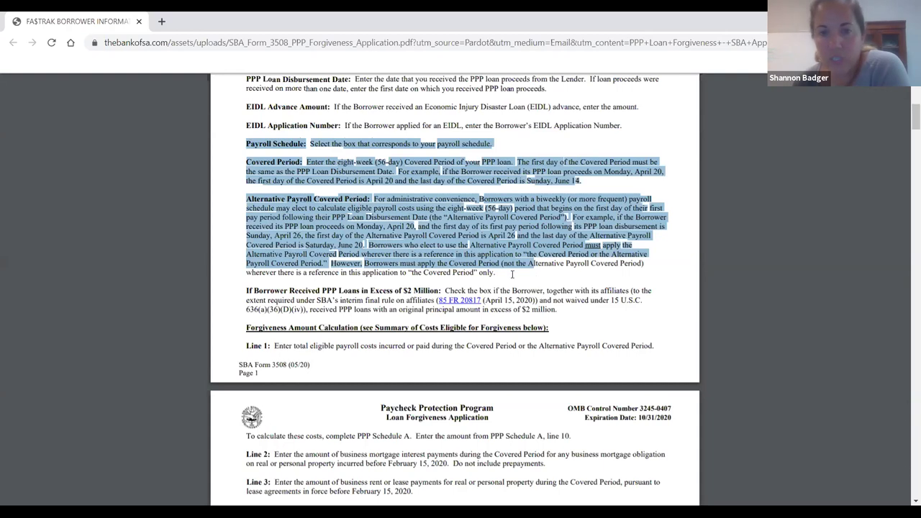
{"action": "left_click", "coordinate": [513, 274]}
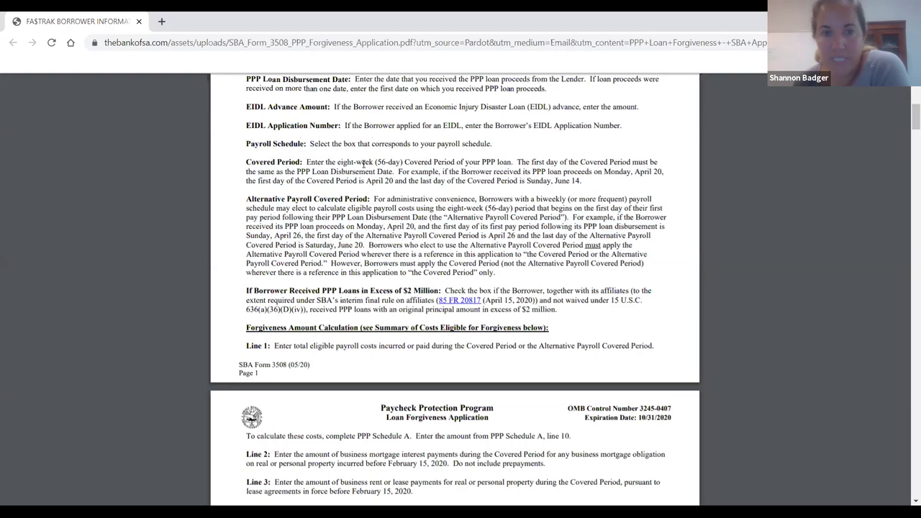
{"action": "left_click_drag", "start_coordinate": [297, 171], "coordinate": [393, 176]}
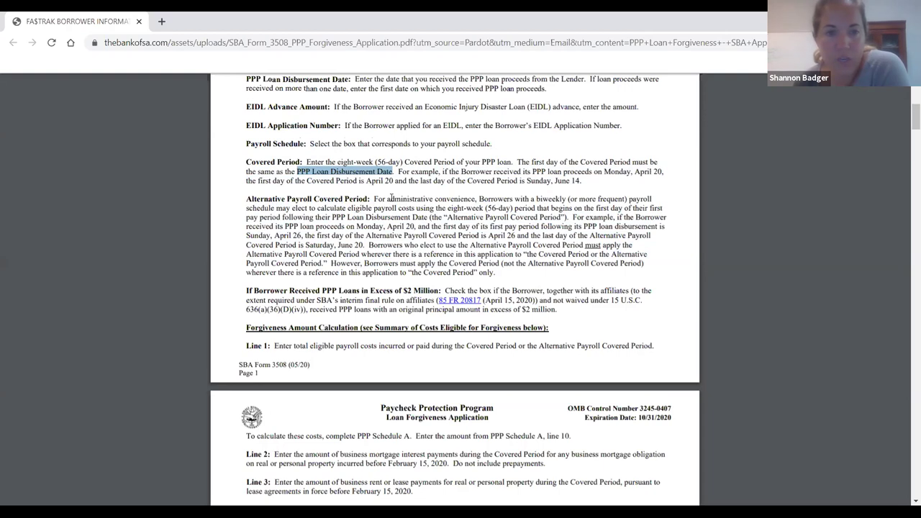
{"action": "left_click_drag", "start_coordinate": [488, 209], "coordinate": [636, 208]}
{"action": "left_click_drag", "start_coordinate": [488, 217], "coordinate": [568, 219]}
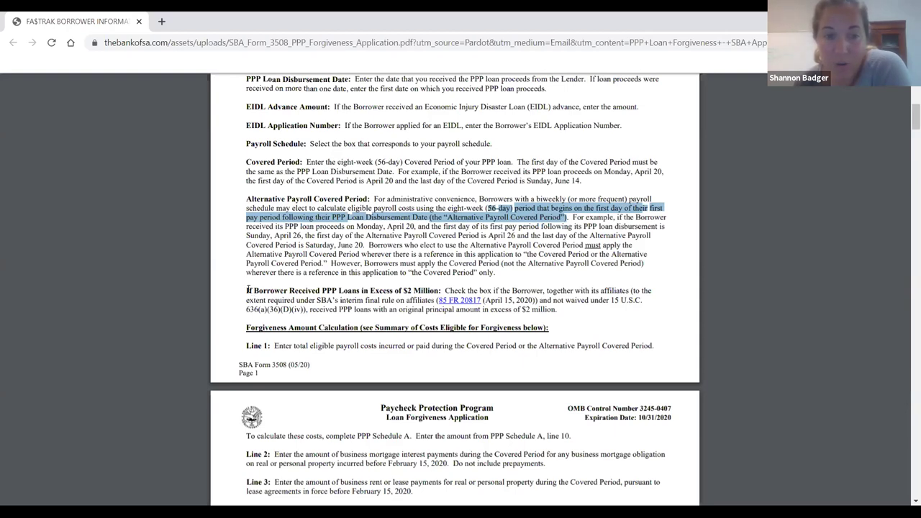
{"action": "left_click_drag", "start_coordinate": [248, 289], "coordinate": [560, 309]}
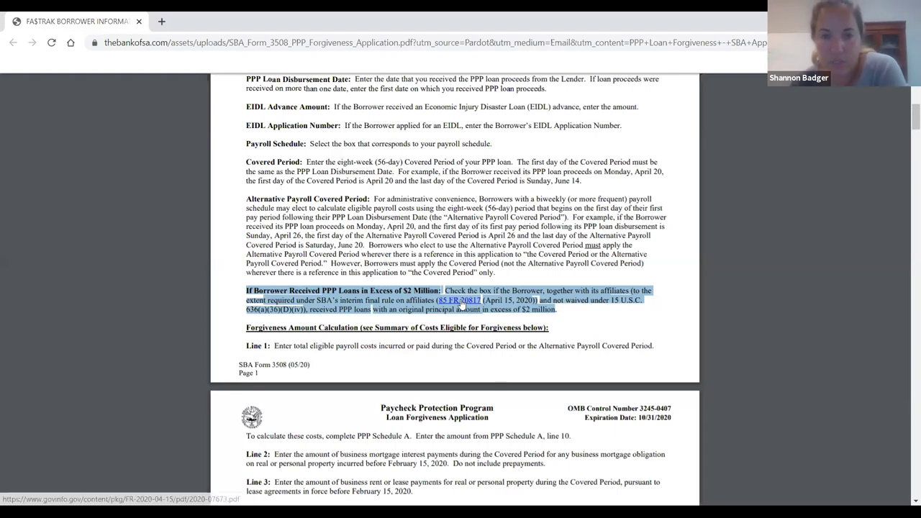
Step: Read through Forgiveness Amount Calculation Lines 1 to 11 and the Summary of Costs Eligible for Forgiveness on page 2
{"action": "scroll", "coordinate": [515, 360], "scroll_direction": "down", "scroll_amount": 1}
{"action": "scroll", "coordinate": [519, 379], "scroll_direction": "down", "scroll_amount": 2}
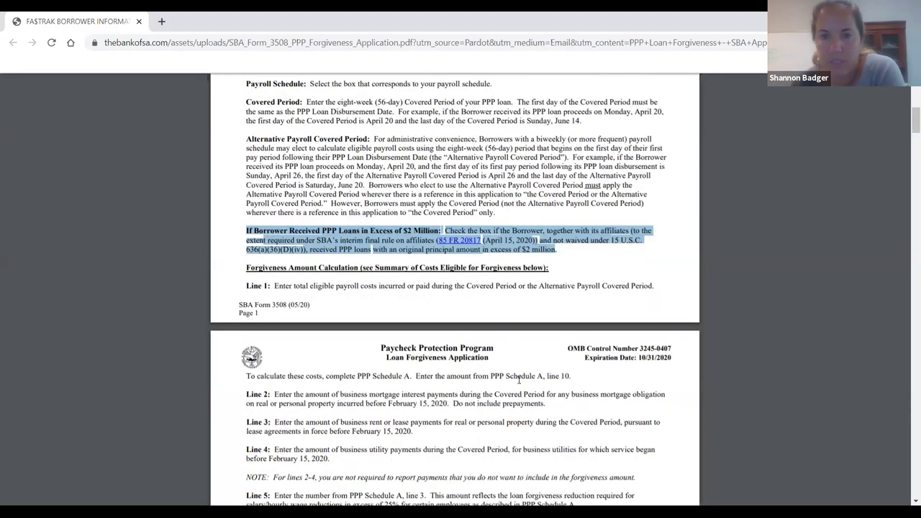
{"action": "scroll", "coordinate": [519, 380], "scroll_direction": "down", "scroll_amount": 4}
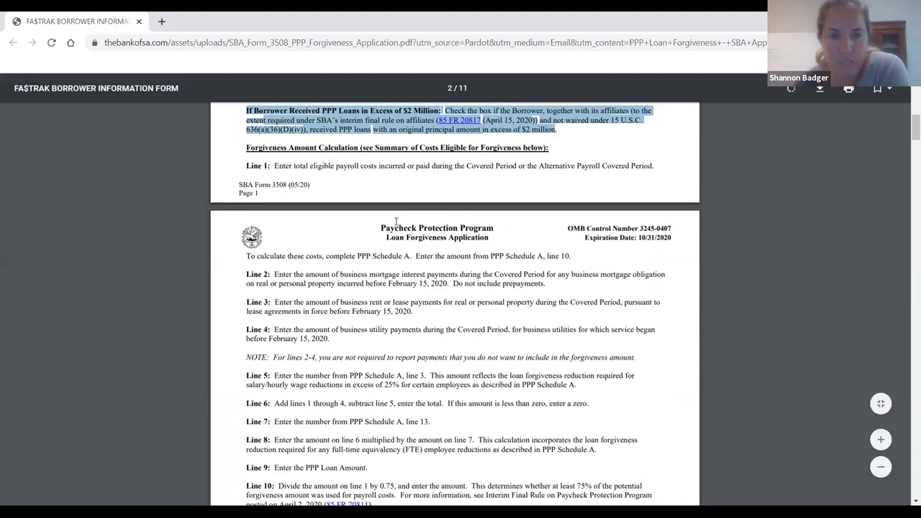
{"action": "scroll", "coordinate": [396, 222], "scroll_direction": "down", "scroll_amount": 3}
{"action": "scroll", "coordinate": [424, 342], "scroll_direction": "down", "scroll_amount": 1}
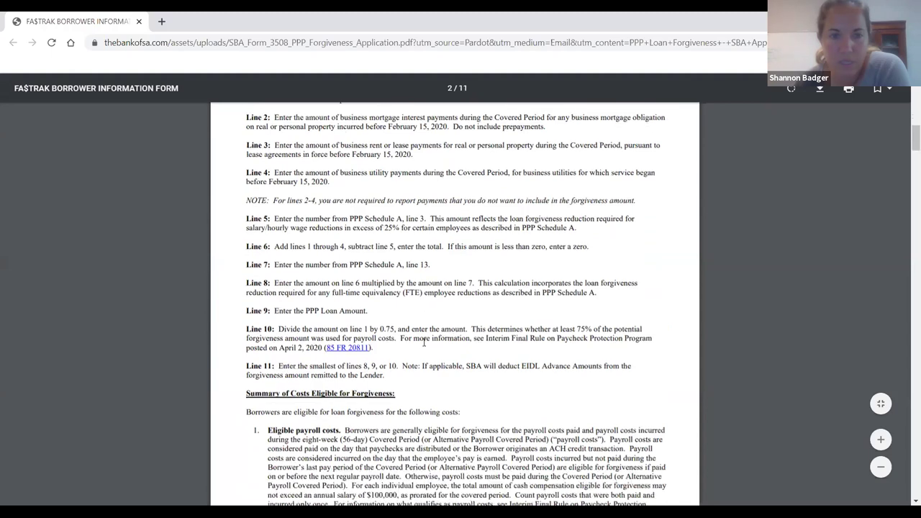
{"action": "scroll", "coordinate": [424, 343], "scroll_direction": "down", "scroll_amount": 2}
{"action": "scroll", "coordinate": [426, 344], "scroll_direction": "down", "scroll_amount": 4}
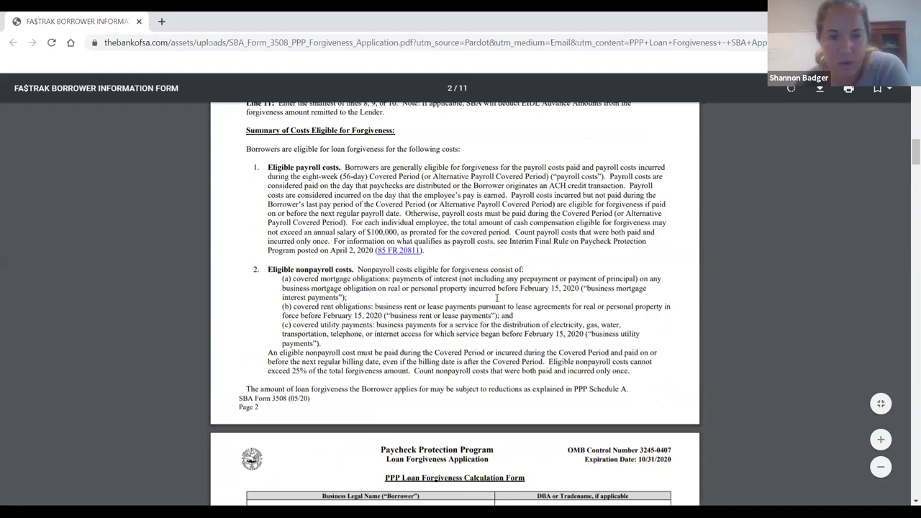
Step: Highlight the eligible nonpayroll costs list on page 2 and the Calculation Form line about PPP loans in excess of $2 million
{"action": "scroll", "coordinate": [299, 226], "scroll_direction": "down", "scroll_amount": 1}
{"action": "left_click_drag", "start_coordinate": [281, 216], "coordinate": [458, 327]}
{"action": "scroll", "coordinate": [458, 327], "scroll_direction": "down", "scroll_amount": 4}
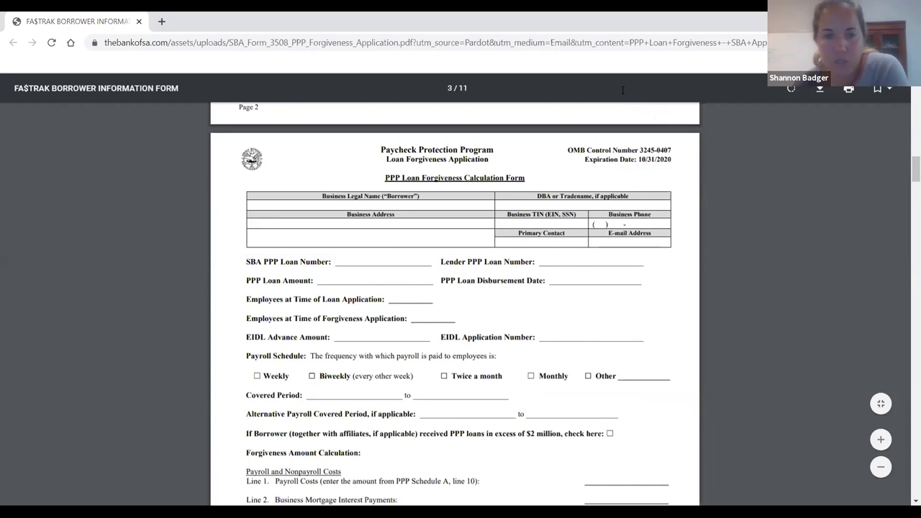
{"action": "scroll", "coordinate": [609, 318], "scroll_direction": "down", "scroll_amount": 3}
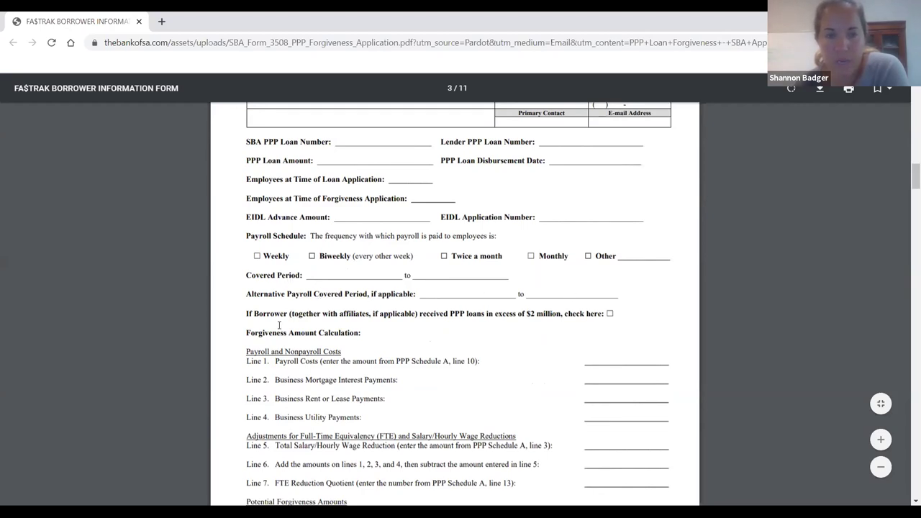
{"action": "left_click_drag", "start_coordinate": [254, 314], "coordinate": [613, 315]}
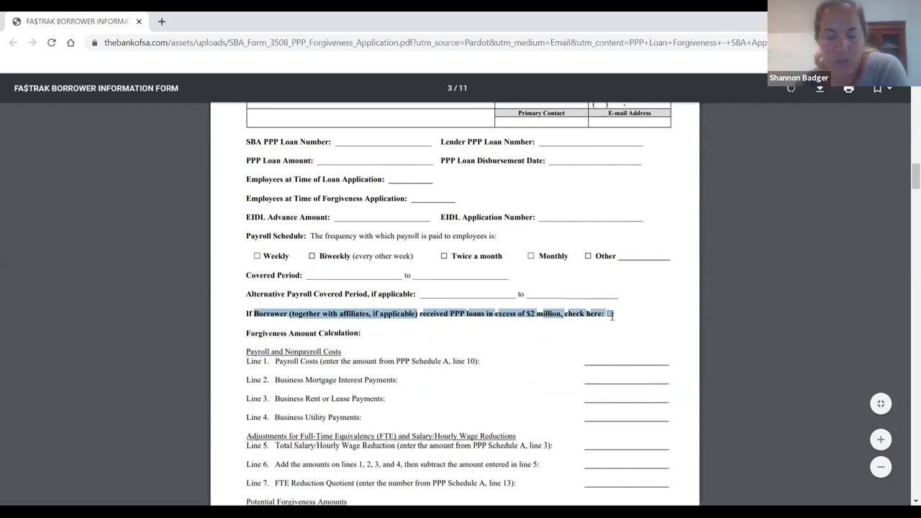
{"action": "left_click", "coordinate": [615, 314]}
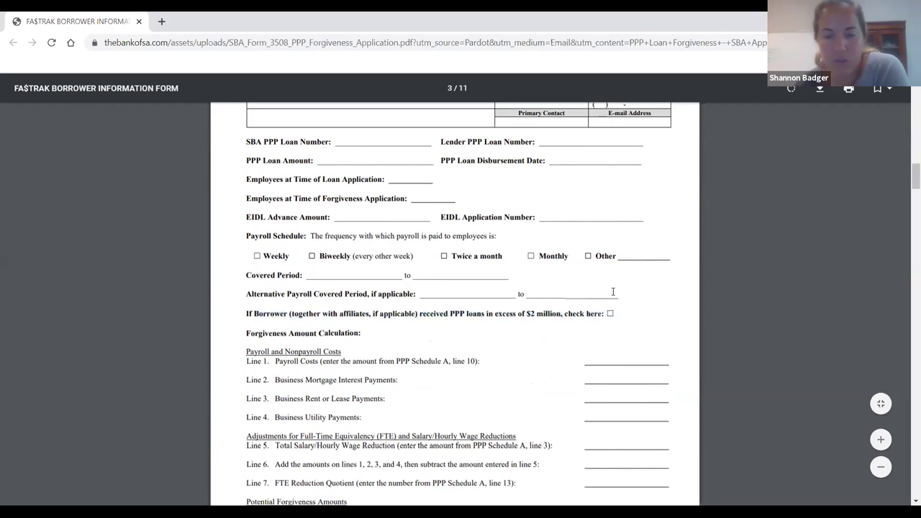
Step: Review the Forgiveness Amount Calculation lines on page 3 and highlight Line 10, Payroll Cost 75% Requirement
{"action": "scroll", "coordinate": [500, 351], "scroll_direction": "down", "scroll_amount": 1}
{"action": "scroll", "coordinate": [498, 352], "scroll_direction": "down", "scroll_amount": 1}
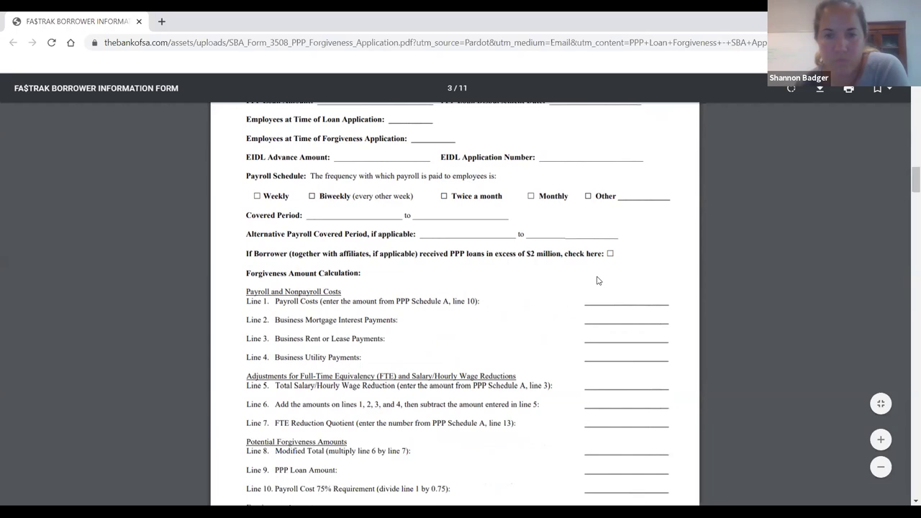
{"action": "scroll", "coordinate": [530, 321], "scroll_direction": "down", "scroll_amount": 2}
{"action": "scroll", "coordinate": [530, 321], "scroll_direction": "down", "scroll_amount": 1}
{"action": "scroll", "coordinate": [529, 321], "scroll_direction": "up", "scroll_amount": 2}
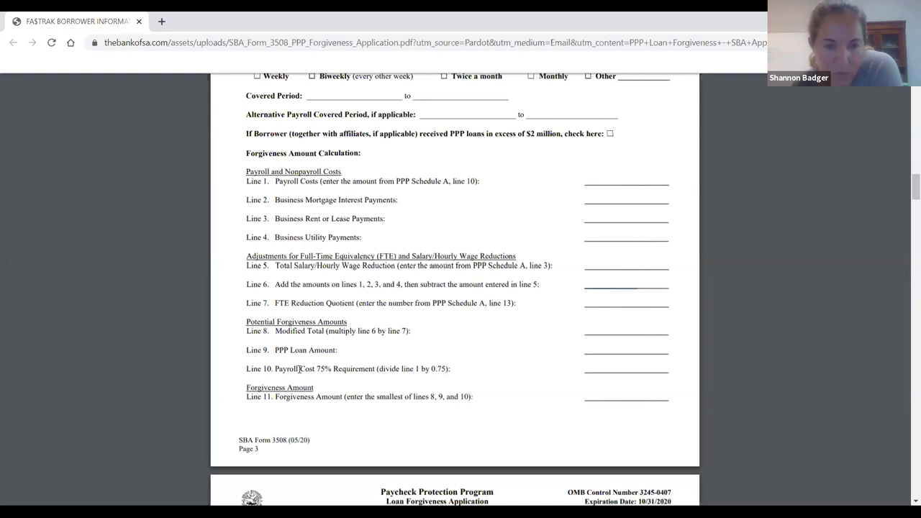
{"action": "left_click_drag", "start_coordinate": [248, 368], "coordinate": [597, 370]}
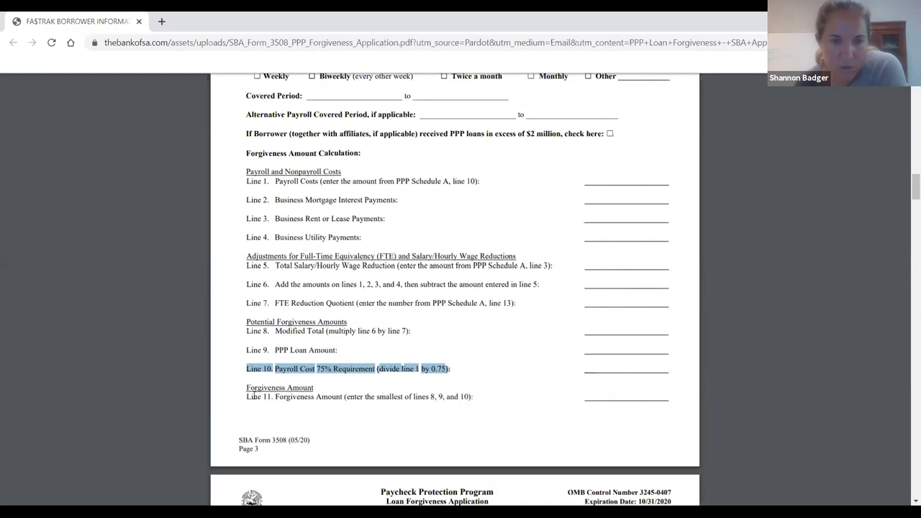
{"action": "left_click", "coordinate": [663, 399]}
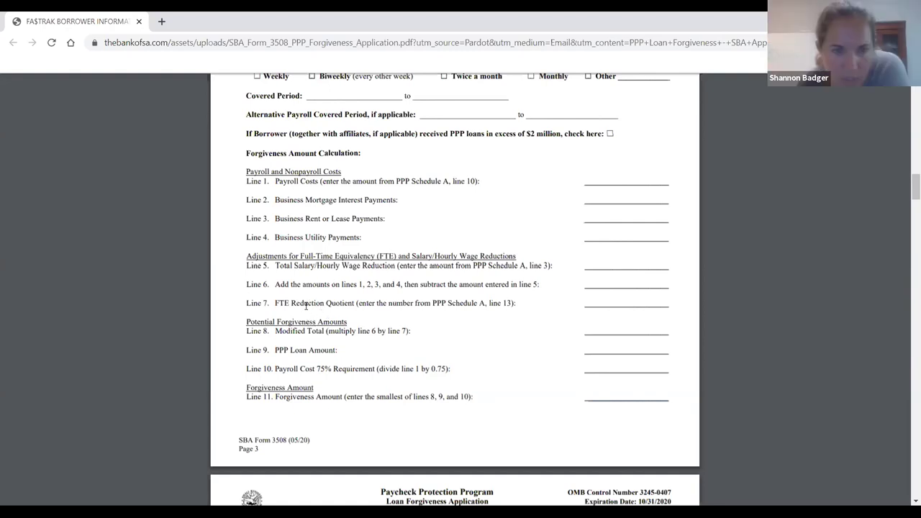
Step: Highlight Line 8 Modified Total, Line 10 and the Line 11 instruction to enter the smallest of lines 8, 9, and 10
{"action": "left_click_drag", "start_coordinate": [246, 333], "coordinate": [645, 330]}
{"action": "left_click_drag", "start_coordinate": [228, 371], "coordinate": [472, 370]}
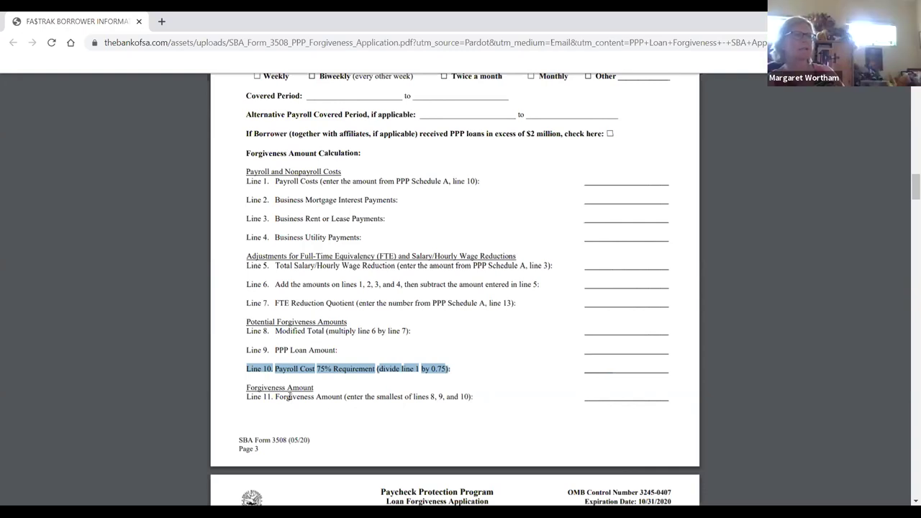
{"action": "left_click_drag", "start_coordinate": [475, 398], "coordinate": [332, 400]}
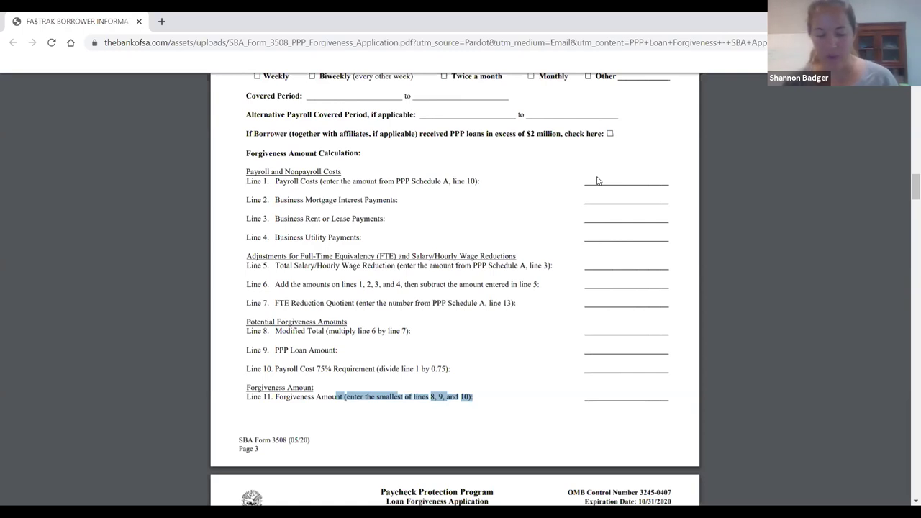
{"action": "left_click", "coordinate": [596, 368]}
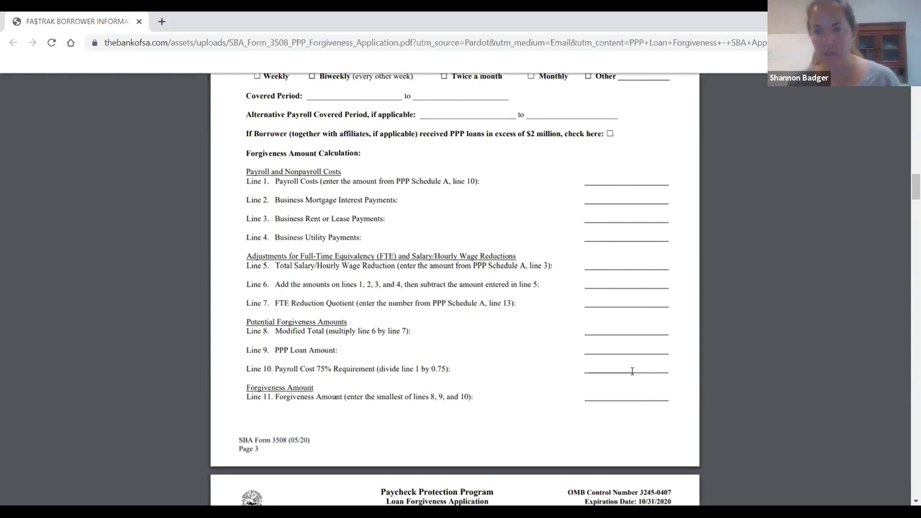
Step: Highlight the Line 10 Payroll Cost 75% Requirement twice more, clearing the selection each time
{"action": "left_click_drag", "start_coordinate": [255, 370], "coordinate": [456, 373]}
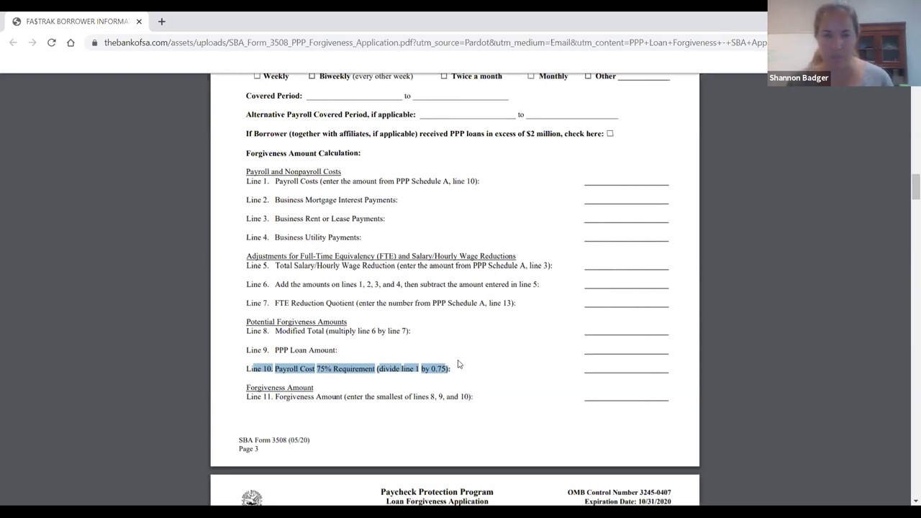
{"action": "left_click", "coordinate": [594, 369]}
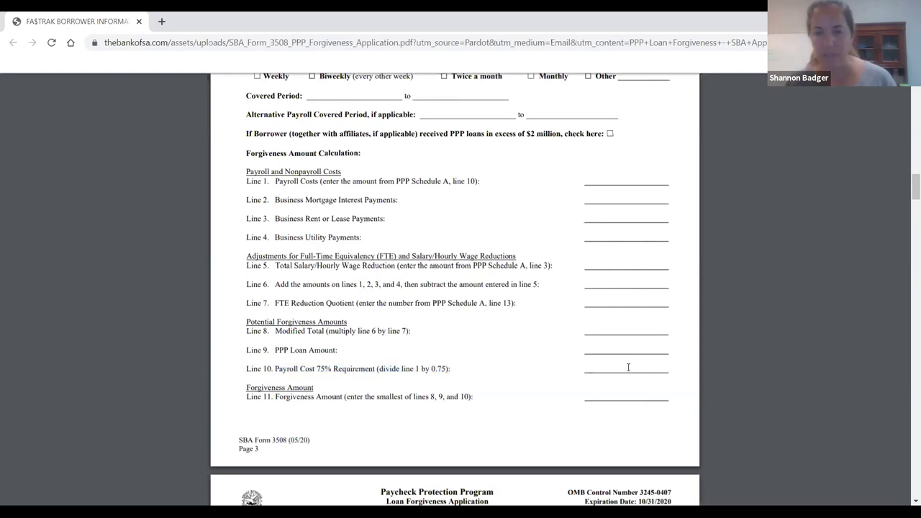
{"action": "left_click_drag", "start_coordinate": [297, 371], "coordinate": [457, 372]}
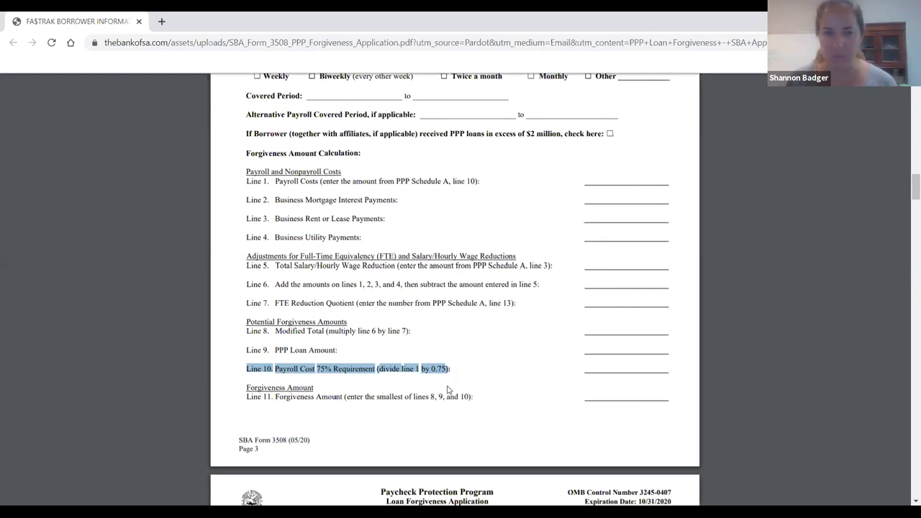
{"action": "left_click", "coordinate": [598, 368]}
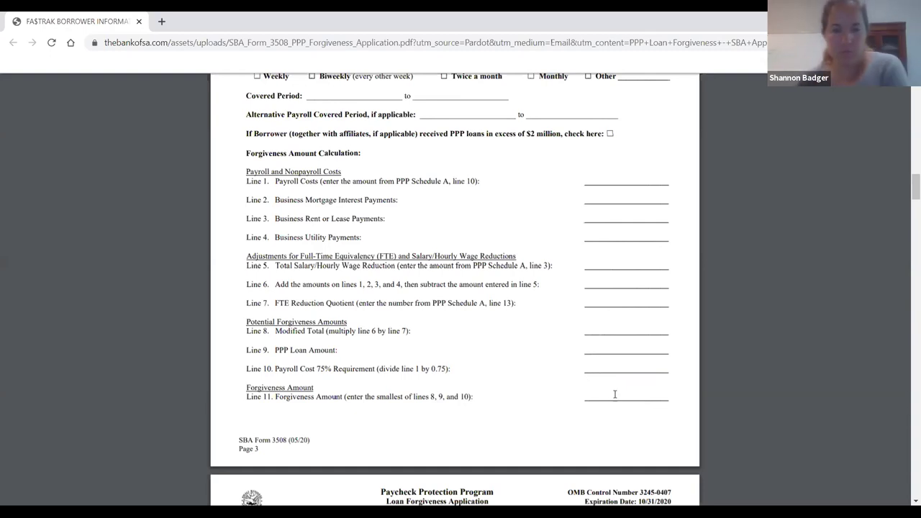
Step: Skim the page 4 certifications and the Schedule A instructions, and highlight Lines 1 and 2 of PPP Schedule A
{"action": "scroll", "coordinate": [615, 394], "scroll_direction": "down", "scroll_amount": 2}
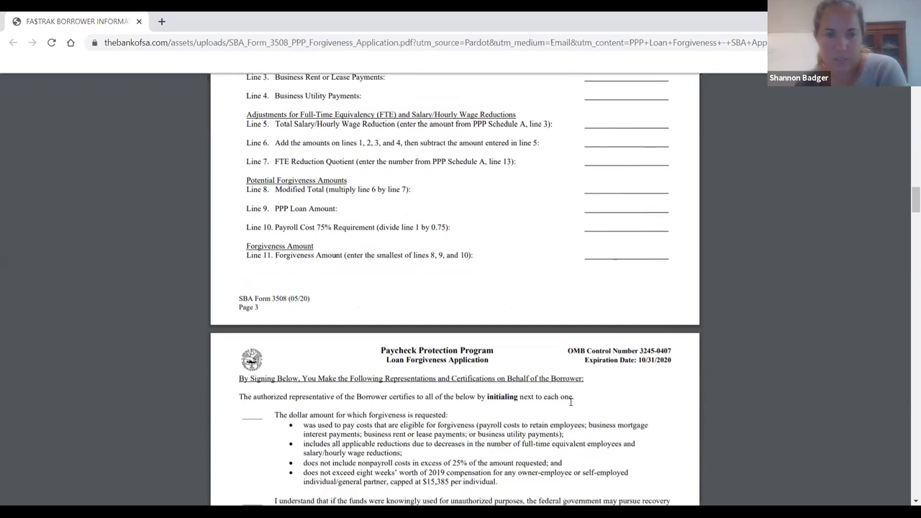
{"action": "scroll", "coordinate": [518, 363], "scroll_direction": "down", "scroll_amount": 2}
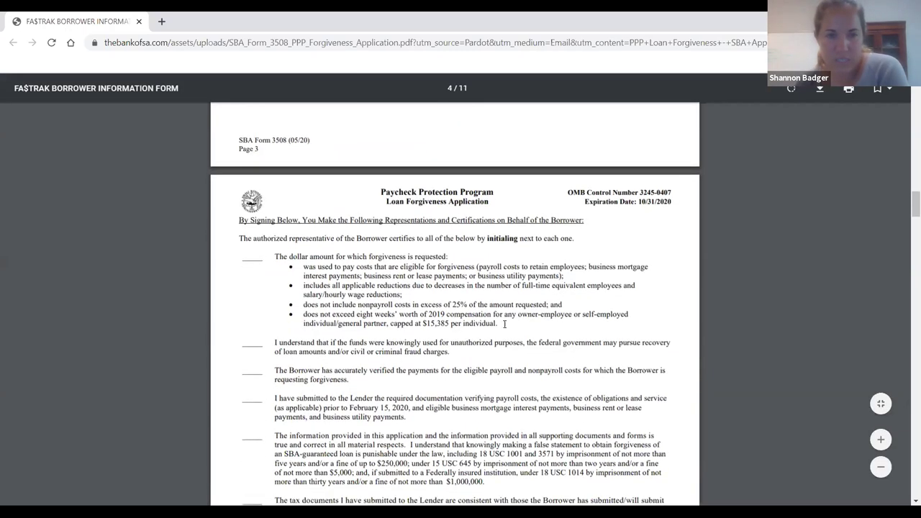
{"action": "scroll", "coordinate": [643, 265], "scroll_direction": "down", "scroll_amount": 8}
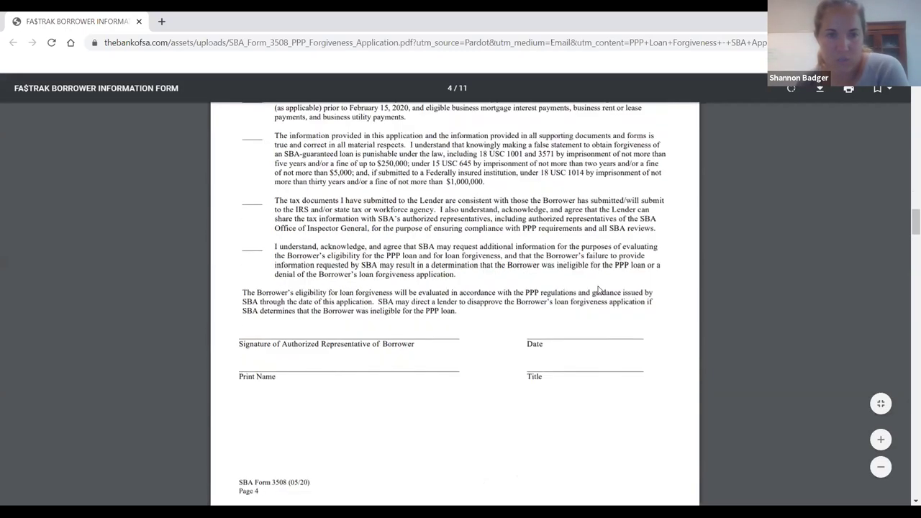
{"action": "scroll", "coordinate": [420, 122], "scroll_direction": "down", "scroll_amount": 2}
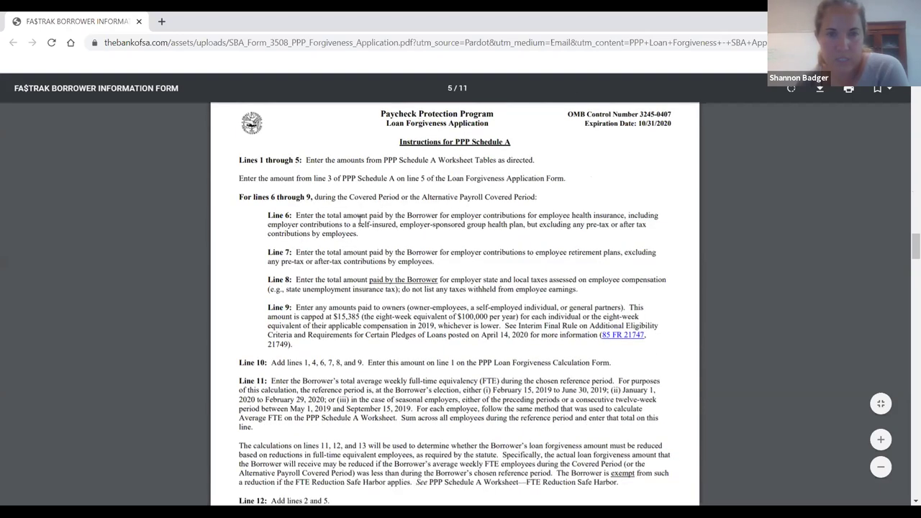
{"action": "scroll", "coordinate": [490, 257], "scroll_direction": "down", "scroll_amount": 5}
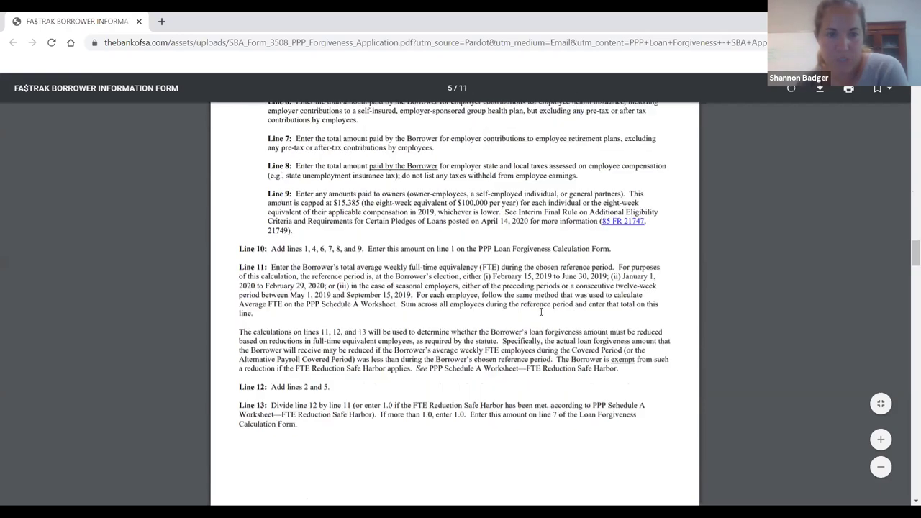
{"action": "scroll", "coordinate": [541, 311], "scroll_direction": "down", "scroll_amount": 2}
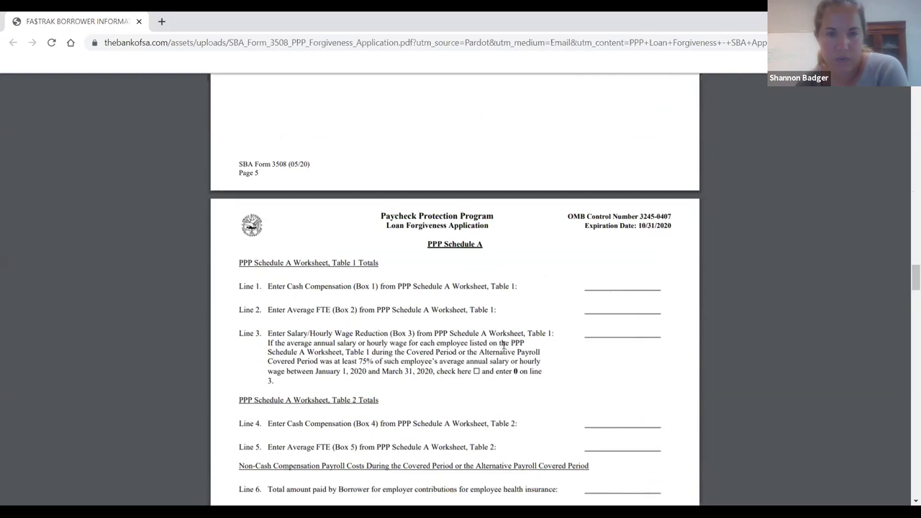
{"action": "scroll", "coordinate": [504, 347], "scroll_direction": "down", "scroll_amount": 1}
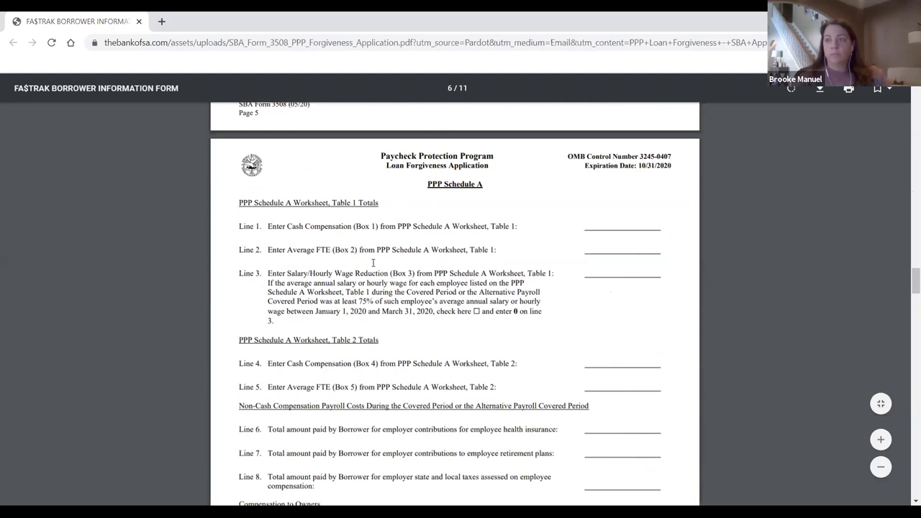
{"action": "left_click_drag", "start_coordinate": [503, 250], "coordinate": [381, 223]}
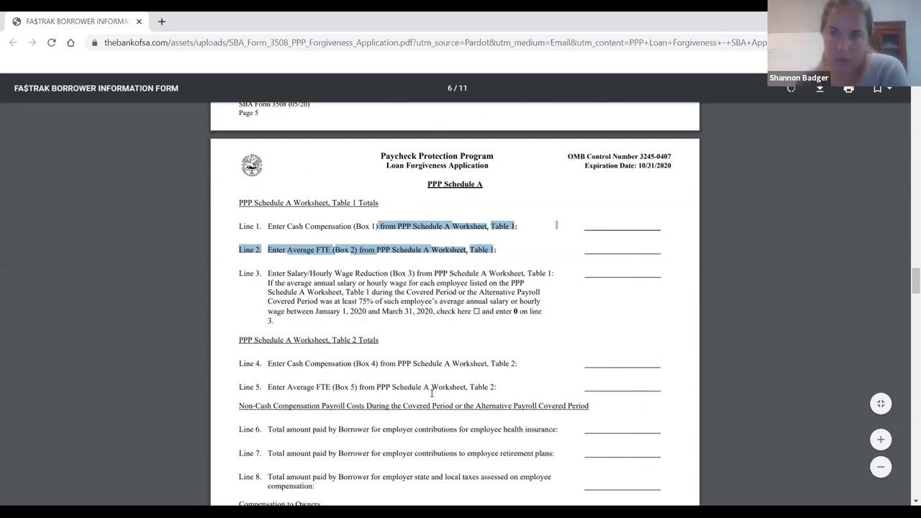
Step: Highlight the $100,000 limit above Table 1 and the compensation criterion above Table 2 on the PPP Schedule A Worksheet
{"action": "scroll", "coordinate": [516, 362], "scroll_direction": "down", "scroll_amount": 4}
{"action": "scroll", "coordinate": [516, 361], "scroll_direction": "down", "scroll_amount": 12}
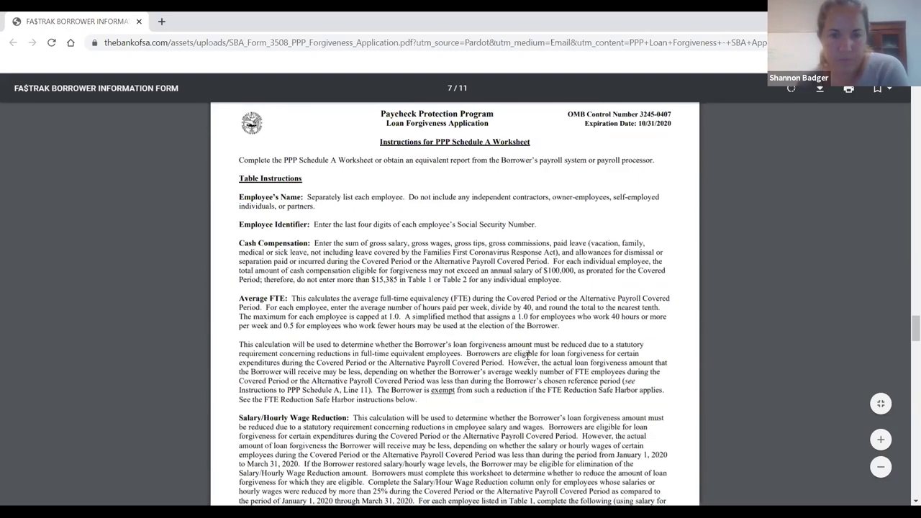
{"action": "scroll", "coordinate": [528, 354], "scroll_direction": "down", "scroll_amount": 10}
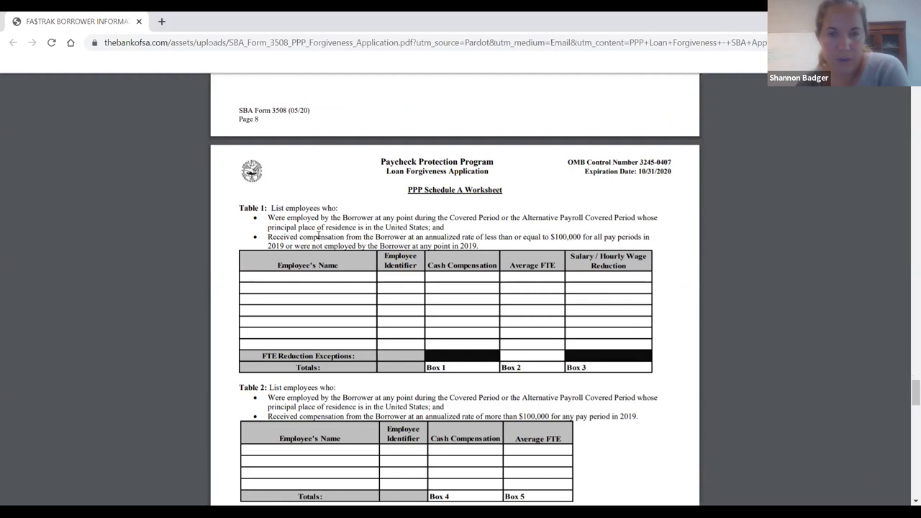
{"action": "left_click_drag", "start_coordinate": [551, 237], "coordinate": [585, 237]}
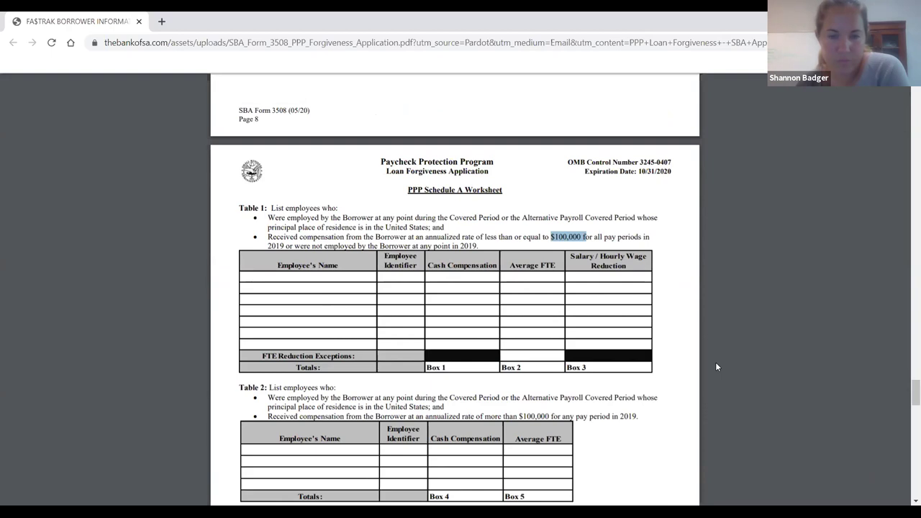
{"action": "scroll", "coordinate": [715, 362], "scroll_direction": "down", "scroll_amount": 3}
{"action": "left_click", "coordinate": [271, 291]}
{"action": "left_click_drag", "start_coordinate": [270, 289], "coordinate": [598, 298]}
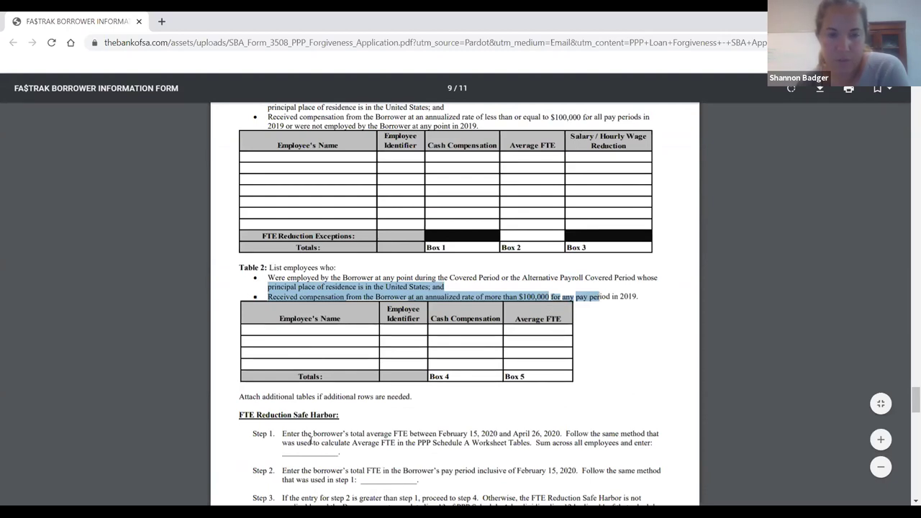
Step: Highlight the dates in Steps 1 and 2 of the FTE Reduction Safe Harbor and the Step 4 total FTE instruction
{"action": "scroll", "coordinate": [567, 336], "scroll_direction": "down", "scroll_amount": 1}
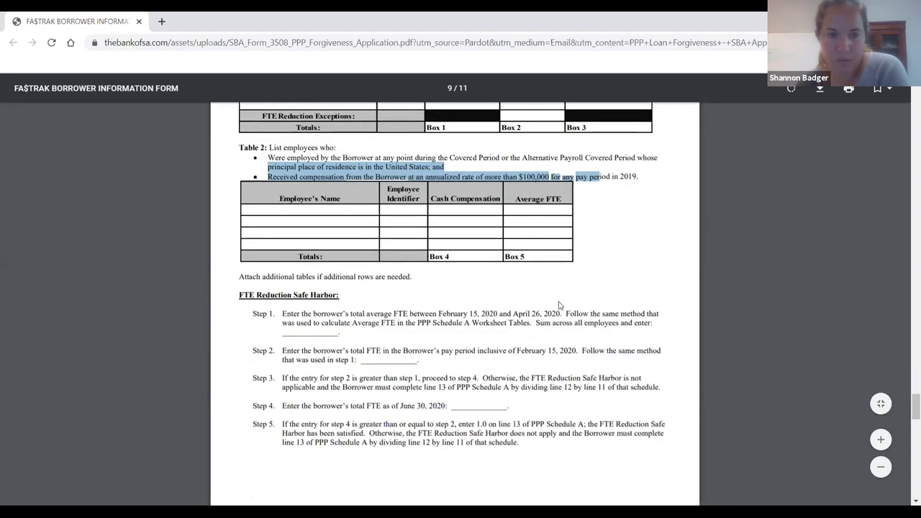
{"action": "scroll", "coordinate": [461, 403], "scroll_direction": "up", "scroll_amount": 1}
{"action": "scroll", "coordinate": [461, 404], "scroll_direction": "down", "scroll_amount": 3}
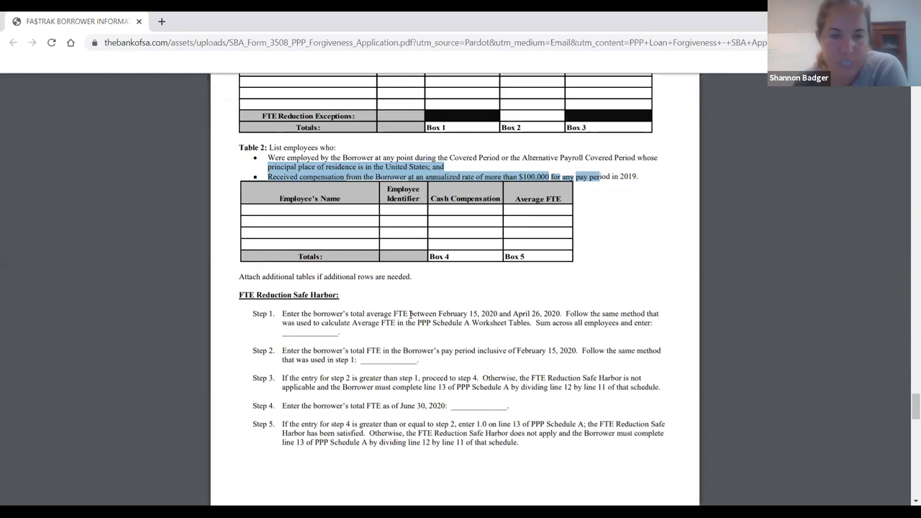
{"action": "left_click_drag", "start_coordinate": [438, 313], "coordinate": [568, 304]}
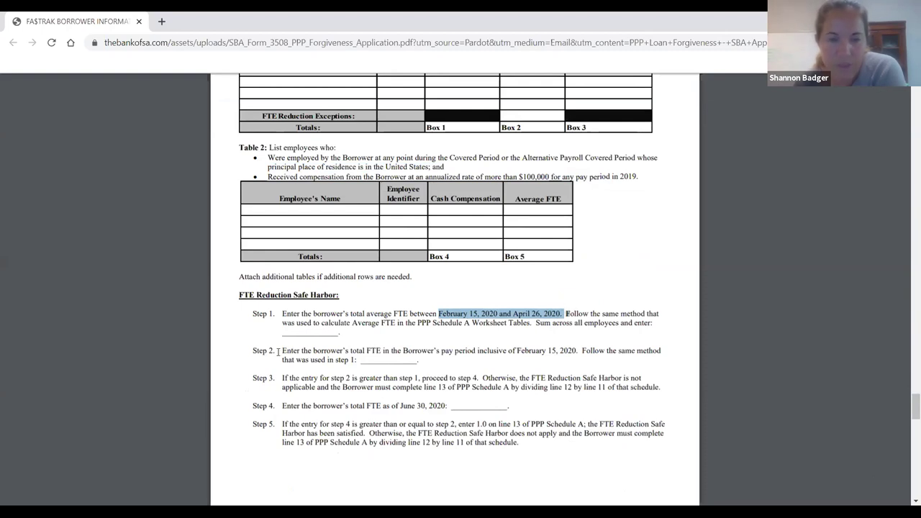
{"action": "left_click", "coordinate": [520, 351]}
{"action": "left_click_drag", "start_coordinate": [520, 351], "coordinate": [581, 351]}
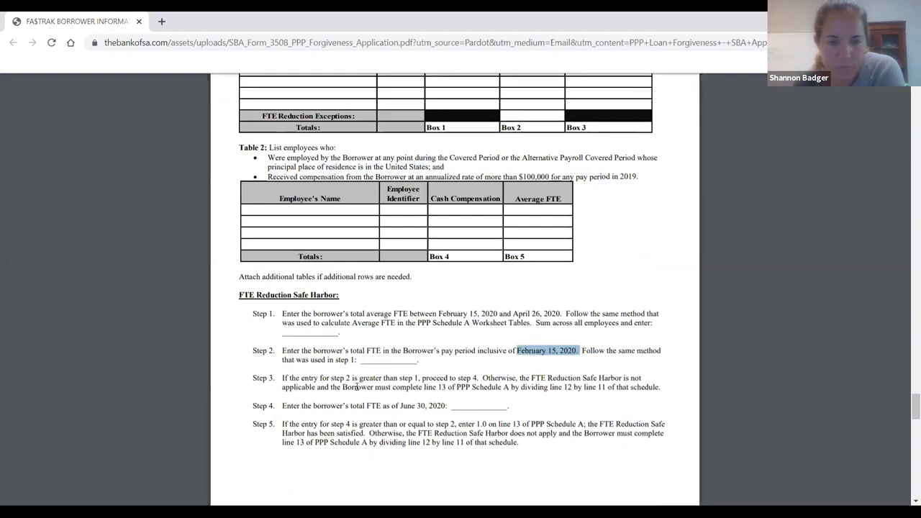
{"action": "left_click_drag", "start_coordinate": [281, 406], "coordinate": [507, 404]}
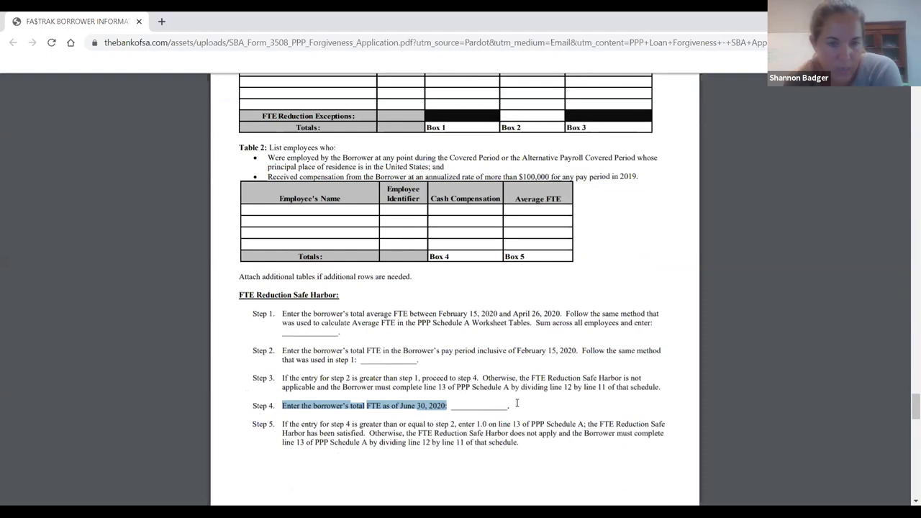
Step: Highlight the Step 5 condition comparing steps 4 and 2, the February 15, 2020 date in Step 2, and Step 5's 1.0 entry
{"action": "left_click_drag", "start_coordinate": [346, 425], "coordinate": [587, 421]}
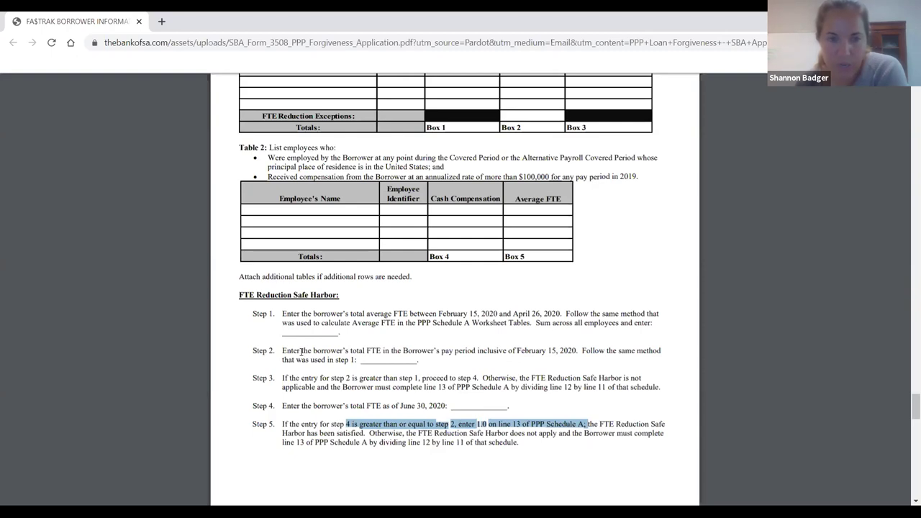
{"action": "left_click_drag", "start_coordinate": [476, 350], "coordinate": [586, 360]}
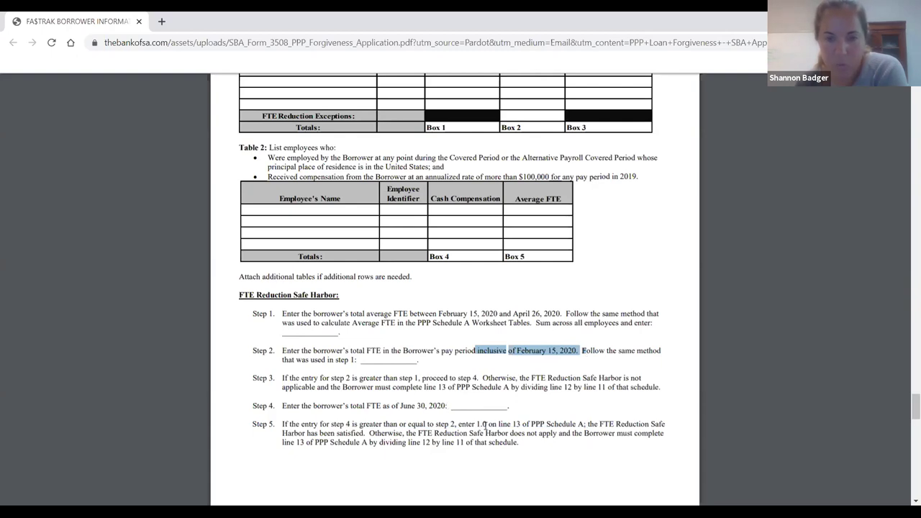
{"action": "left_click_drag", "start_coordinate": [487, 424], "coordinate": [469, 424]}
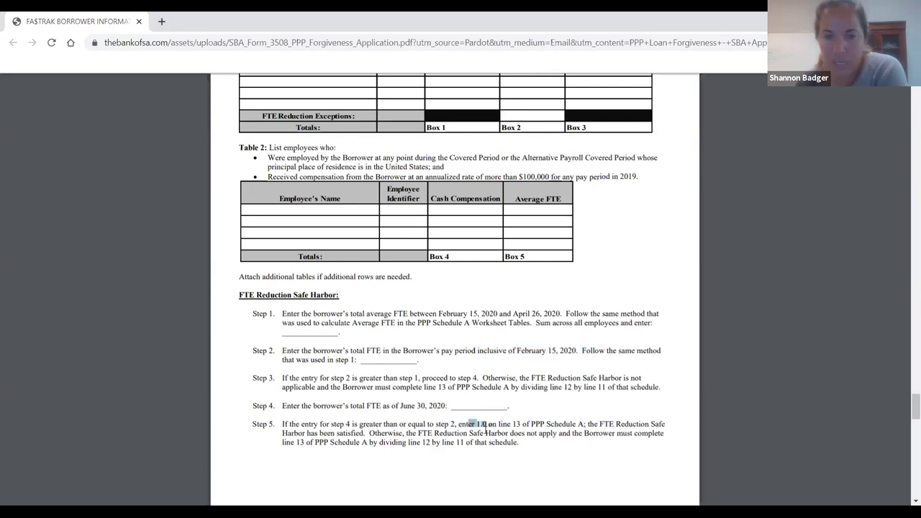
Step: Highlight the FTE Reduction Quotient instruction on Line 13 of PPP Schedule A
{"action": "scroll", "coordinate": [543, 433], "scroll_direction": "up", "scroll_amount": 20}
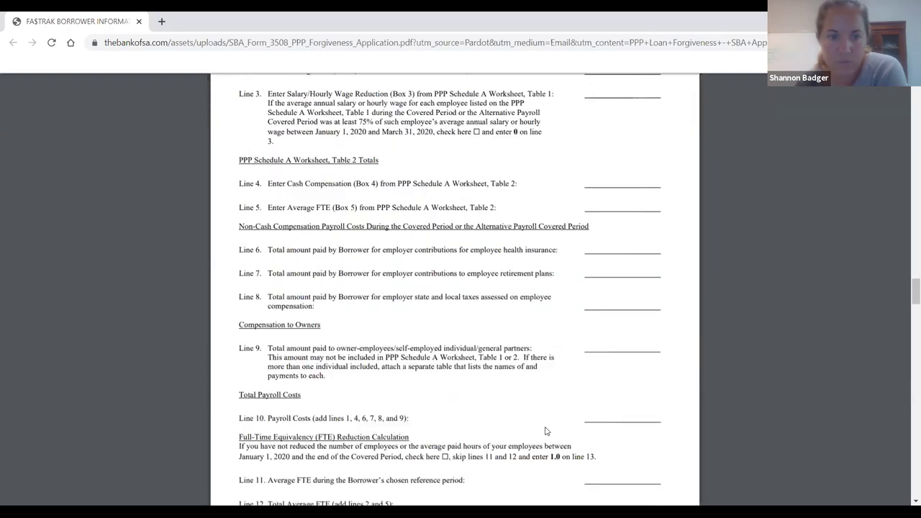
{"action": "scroll", "coordinate": [544, 431], "scroll_direction": "down", "scroll_amount": 3}
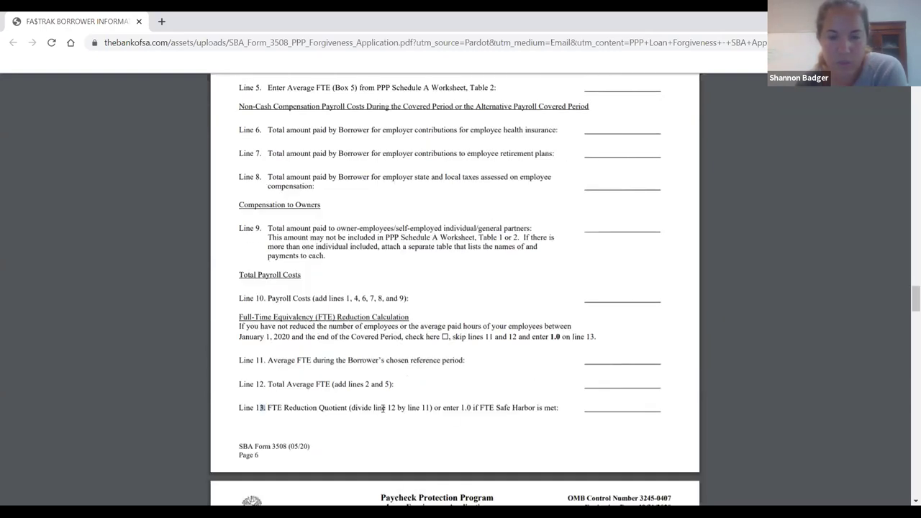
{"action": "left_click_drag", "start_coordinate": [268, 407], "coordinate": [558, 407]}
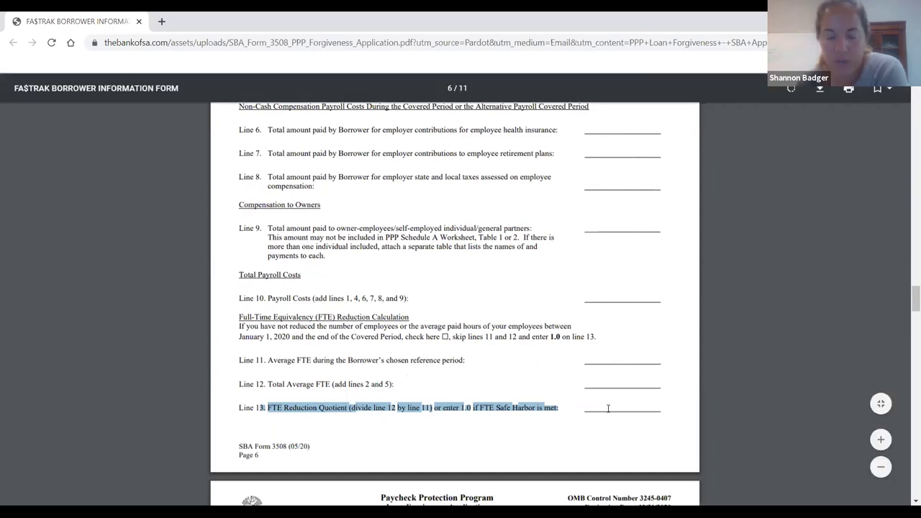
Step: Review the page 10 documents each borrower must submit and highlight the start of FTE documentation item a
{"action": "scroll", "coordinate": [596, 412], "scroll_direction": "down", "scroll_amount": 1}
{"action": "scroll", "coordinate": [597, 411], "scroll_direction": "down", "scroll_amount": 15}
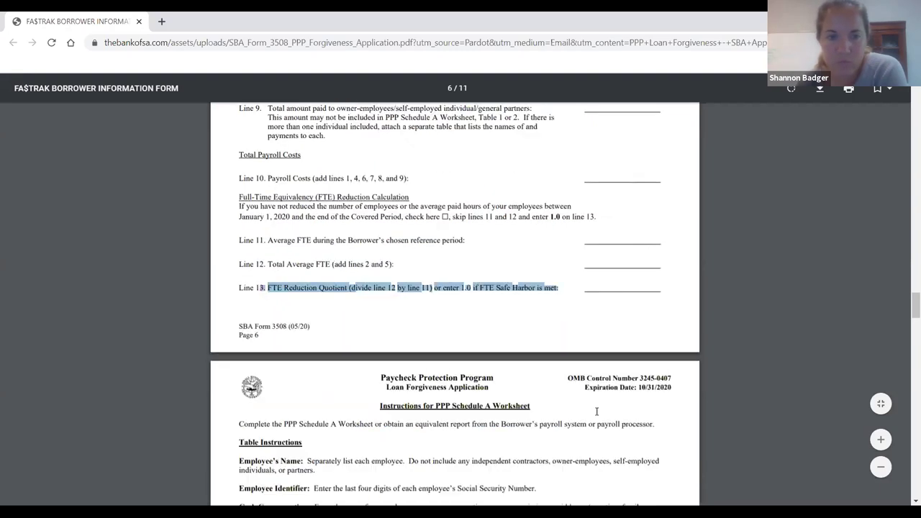
{"action": "scroll", "coordinate": [601, 411], "scroll_direction": "down", "scroll_amount": 10}
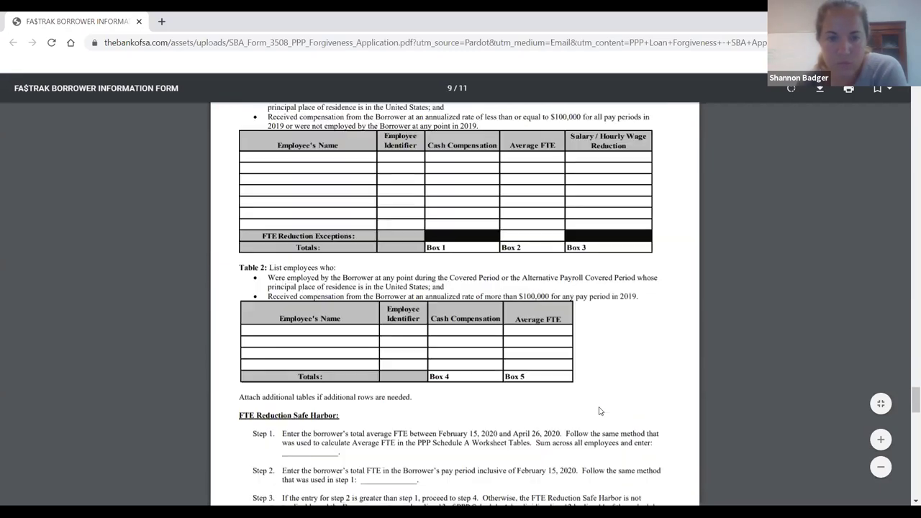
{"action": "scroll", "coordinate": [600, 411], "scroll_direction": "down", "scroll_amount": 5}
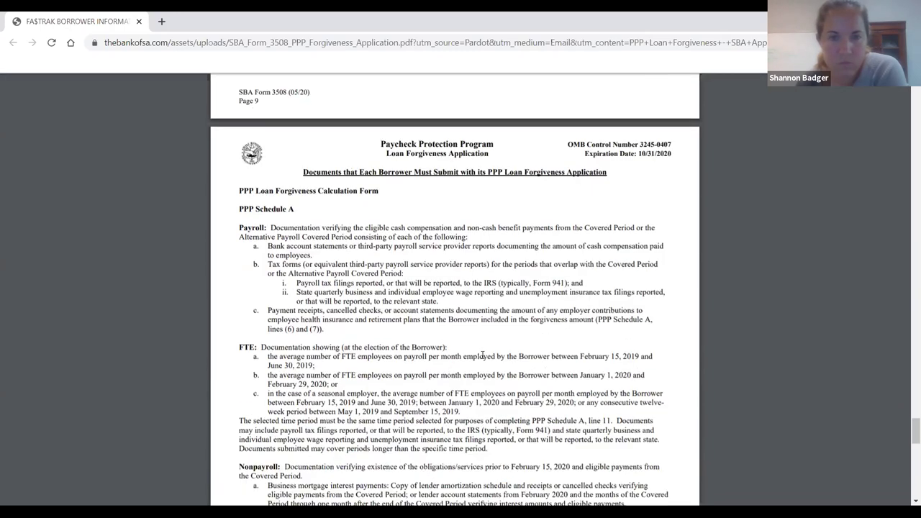
{"action": "scroll", "coordinate": [484, 355], "scroll_direction": "down", "scroll_amount": 2}
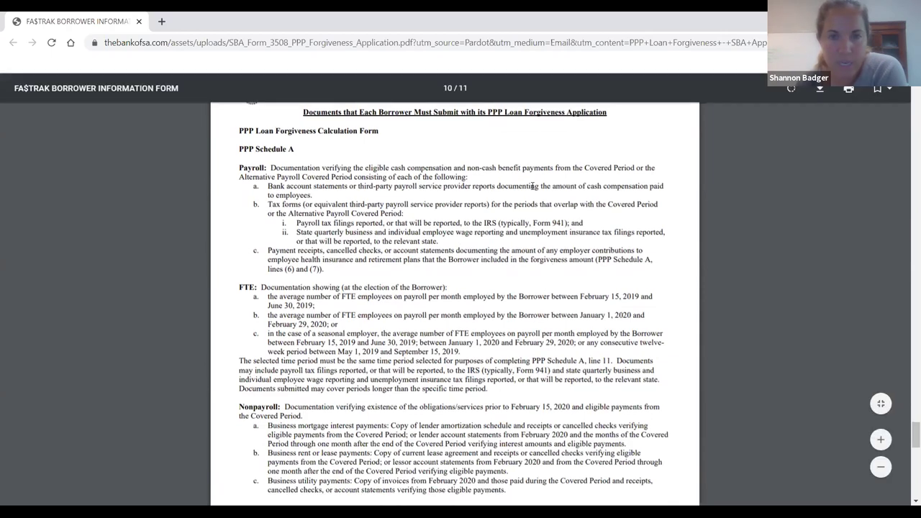
{"action": "scroll", "coordinate": [518, 186], "scroll_direction": "up", "scroll_amount": 2}
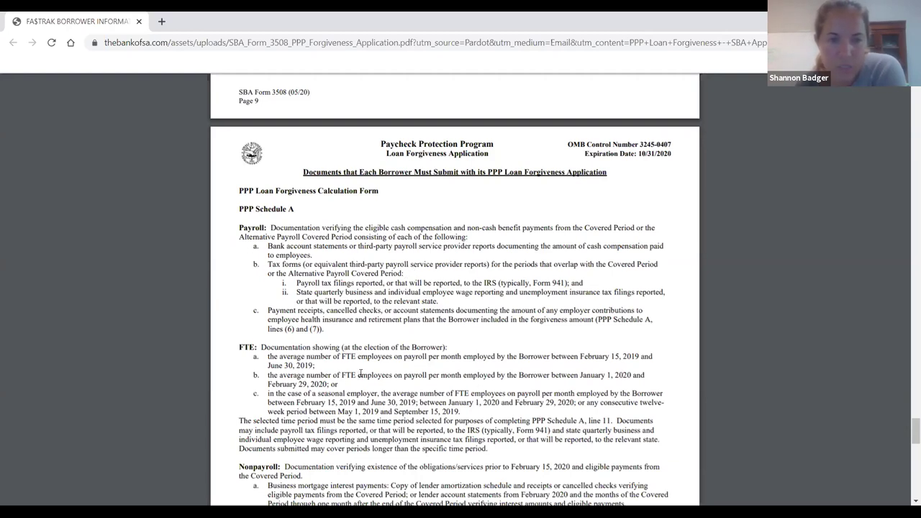
{"action": "scroll", "coordinate": [361, 373], "scroll_direction": "down", "scroll_amount": 1}
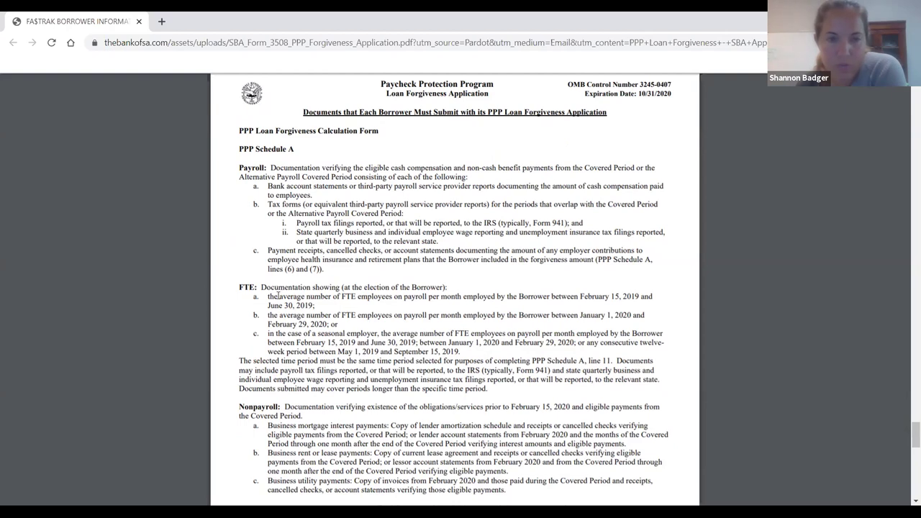
{"action": "left_click_drag", "start_coordinate": [267, 297], "coordinate": [355, 298]}
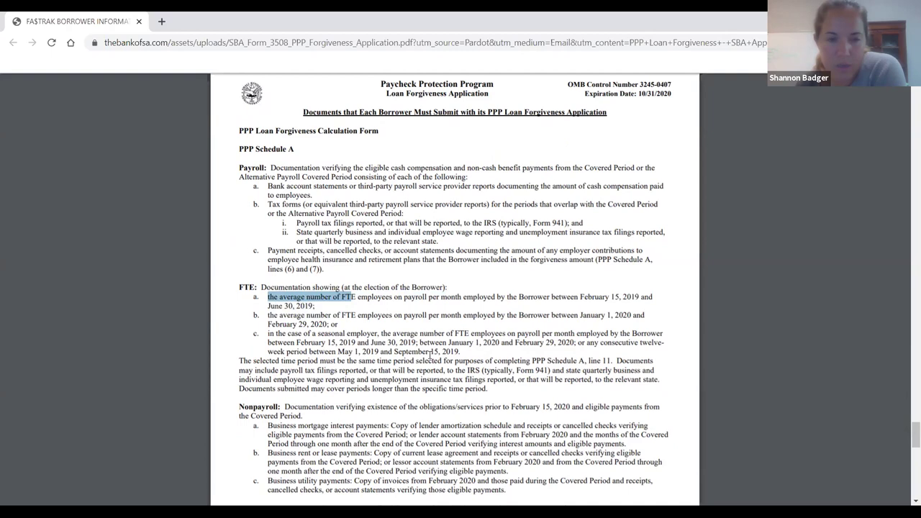
Step: Highlight the seasonal employer option in item c of the FTE documentation list
{"action": "scroll", "coordinate": [432, 352], "scroll_direction": "down", "scroll_amount": 2}
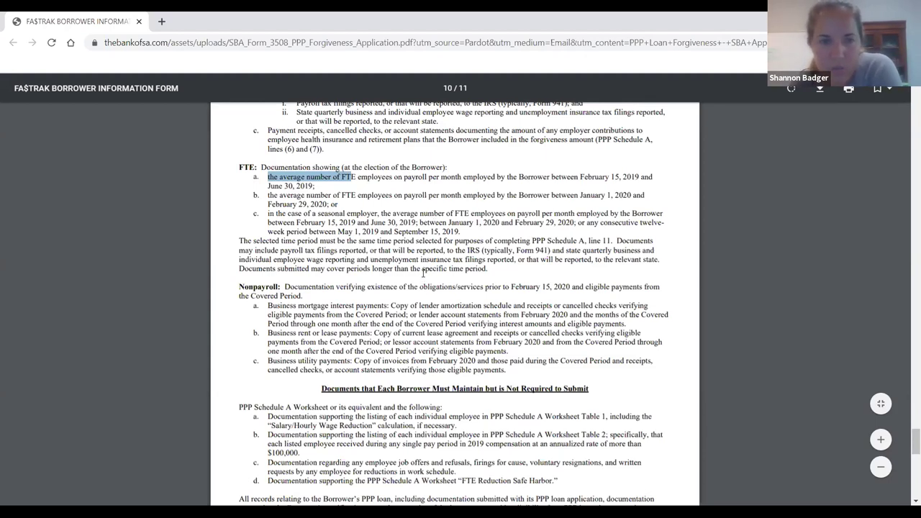
{"action": "left_click_drag", "start_coordinate": [471, 223], "coordinate": [248, 220]}
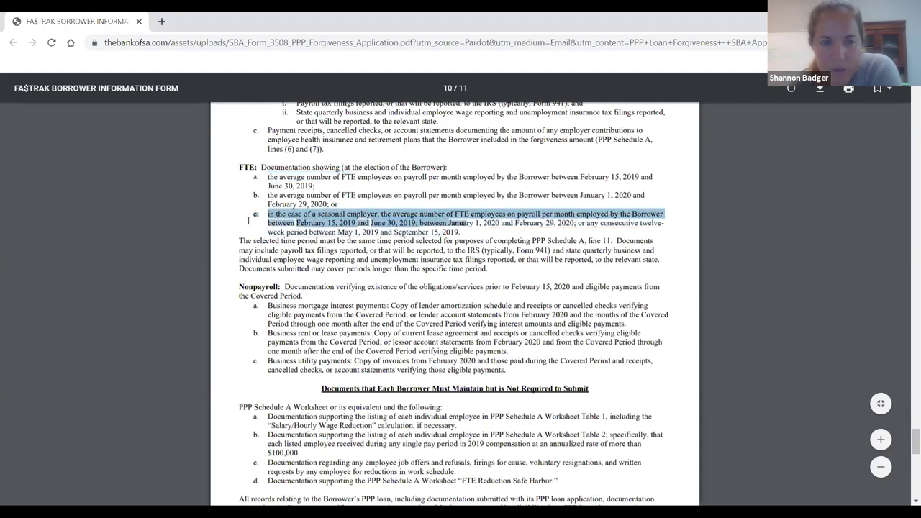
{"action": "left_click", "coordinate": [329, 233]}
{"action": "left_click_drag", "start_coordinate": [472, 223], "coordinate": [248, 217]}
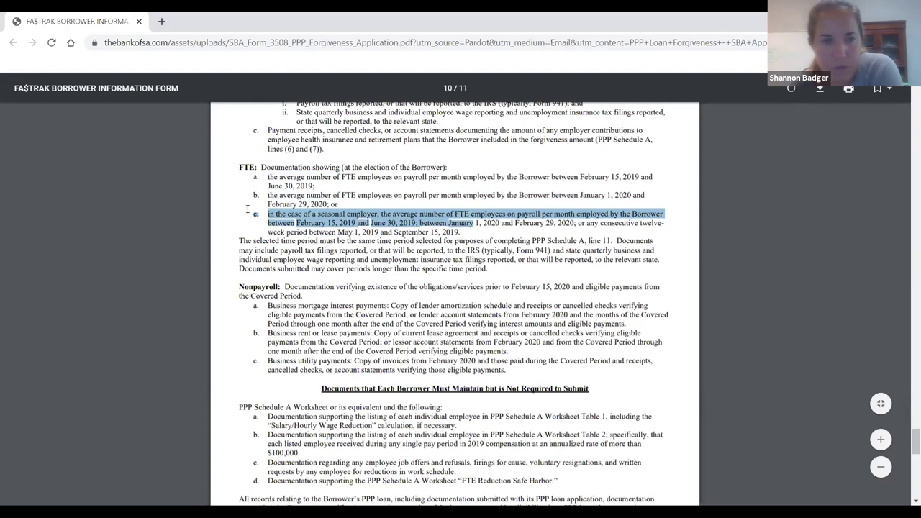
Step: Skim the documents each borrower must maintain and the optional PPP Borrower Demographic Information Form on page 11
{"action": "scroll", "coordinate": [486, 335], "scroll_direction": "down", "scroll_amount": 5}
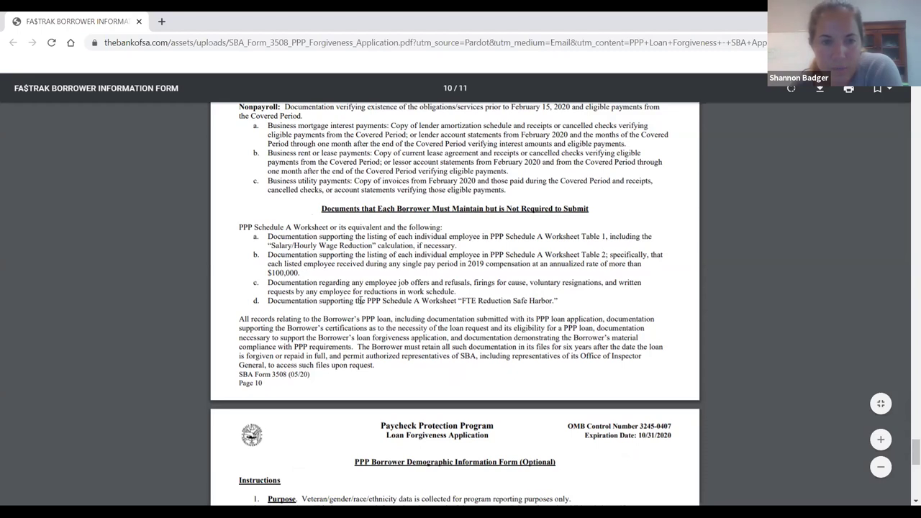
{"action": "scroll", "coordinate": [391, 301], "scroll_direction": "down", "scroll_amount": 5}
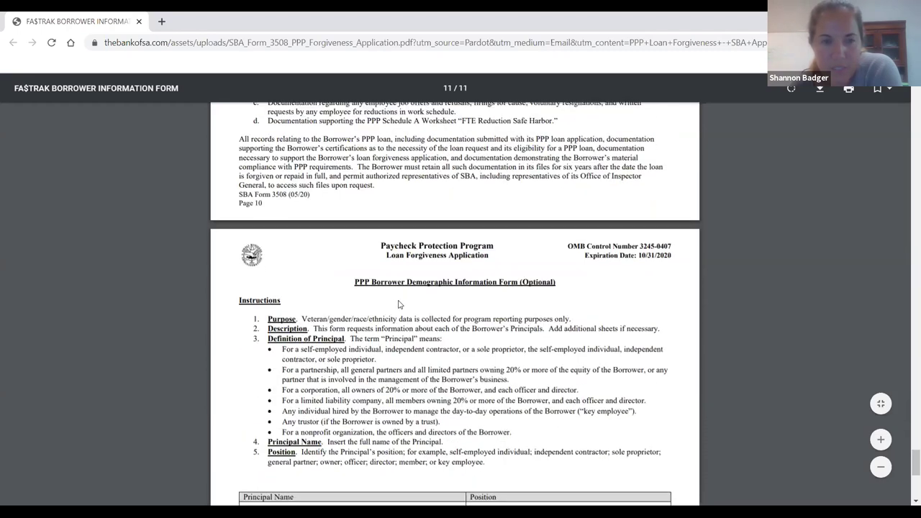
{"action": "scroll", "coordinate": [402, 300], "scroll_direction": "down", "scroll_amount": 2}
{"action": "scroll", "coordinate": [404, 299], "scroll_direction": "down", "scroll_amount": 2}
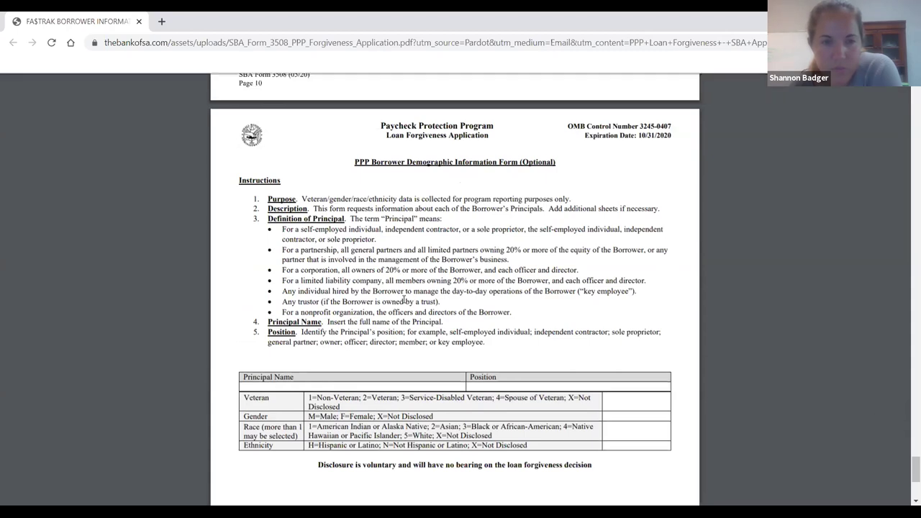
{"action": "scroll", "coordinate": [404, 299], "scroll_direction": "down", "scroll_amount": 8}
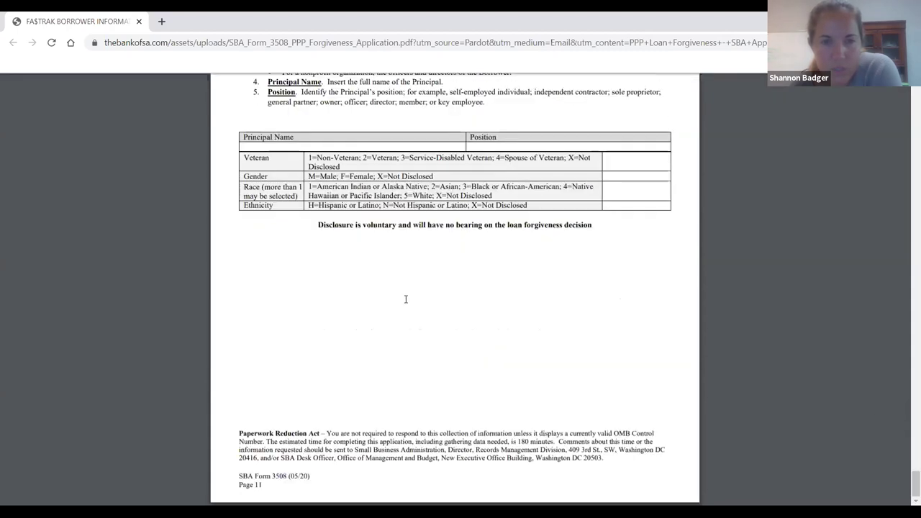
Step: Return to Tables 1 and 2 of the PPP Schedule A Worksheet on page 9
{"action": "scroll", "coordinate": [406, 299], "scroll_direction": "up", "scroll_amount": 20}
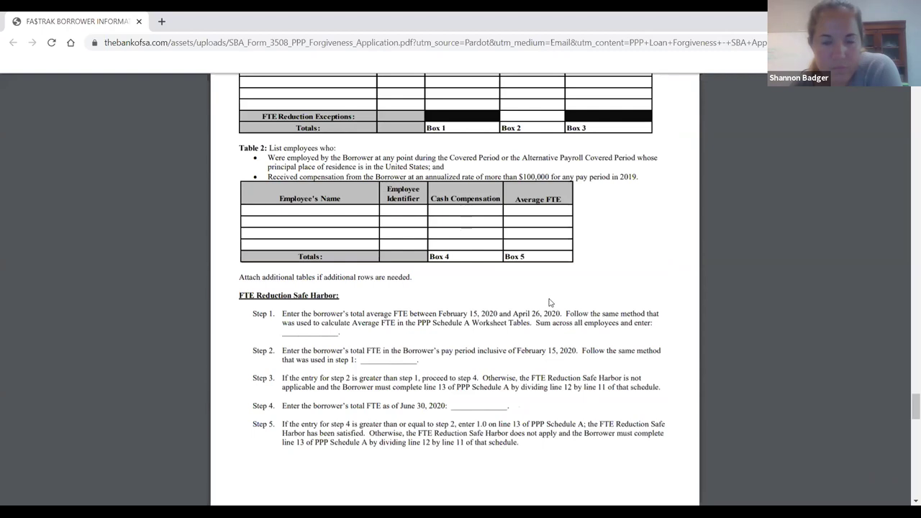
{"action": "scroll", "coordinate": [625, 289], "scroll_direction": "up", "scroll_amount": 2}
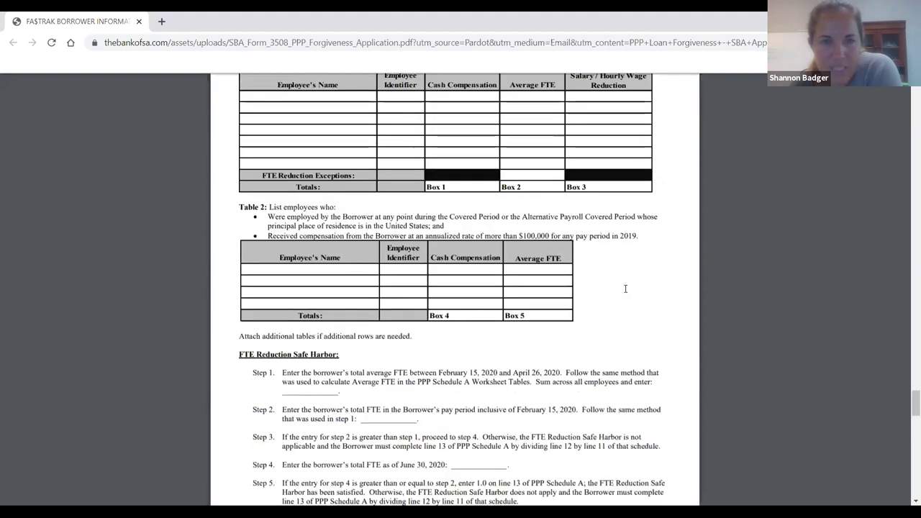
{"action": "scroll", "coordinate": [547, 143], "scroll_direction": "up", "scroll_amount": 2}
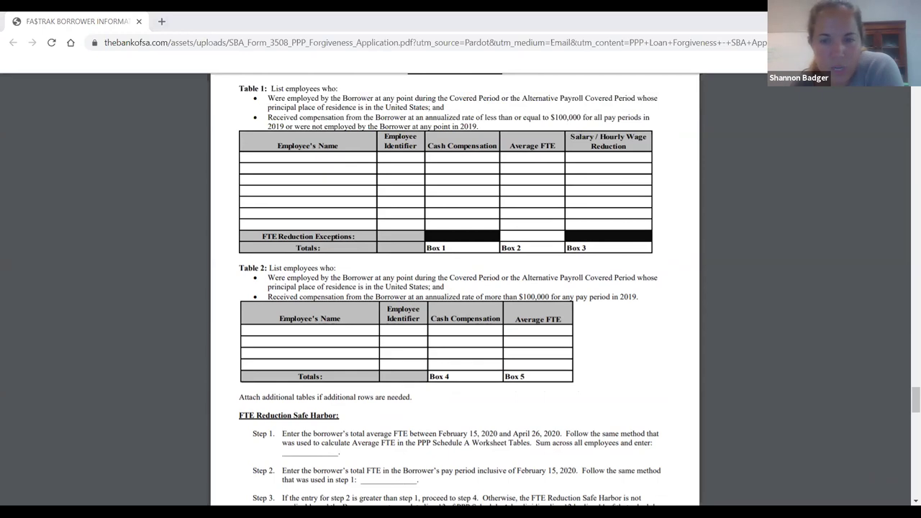
Step: Switch to the Excel tracking workbook and highlight comparison-period rows 26 to 35 on the Payroll sheet, ending on cell A26
{"action": "key", "text": "alt+Tab"}
{"action": "left_click_drag", "start_coordinate": [8, 289], "coordinate": [5, 383]}
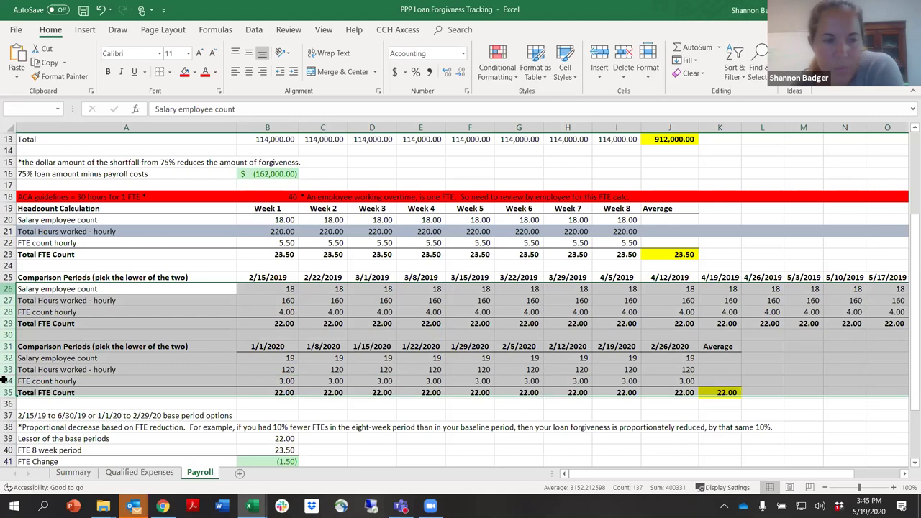
{"action": "left_click", "coordinate": [36, 290]}
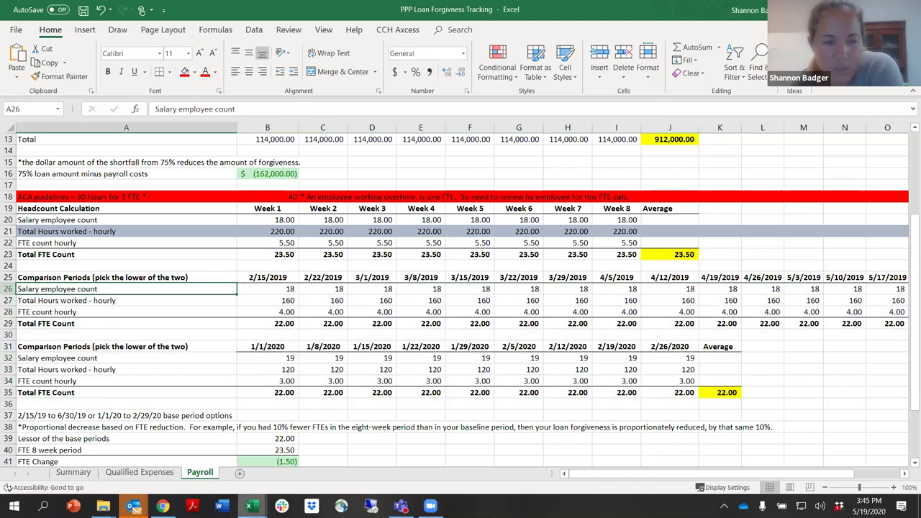
Step: Switch back to the SBA form in Chrome and review the Schedule A Worksheet tables, FTE Reduction Exceptions and Salary/Hourly Wage Reduction steps
{"action": "mouse_move", "coordinate": [249, 506]}
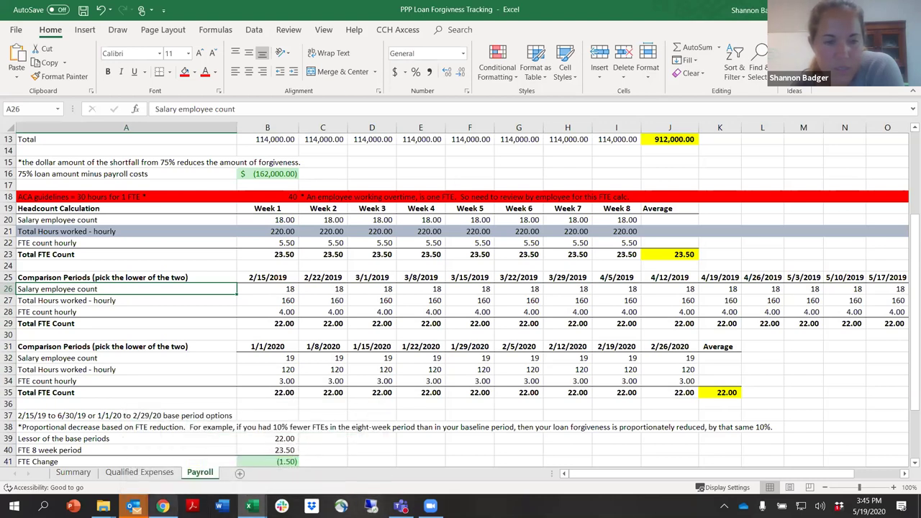
{"action": "mouse_move", "coordinate": [163, 506]}
{"action": "left_click", "coordinate": [208, 474]}
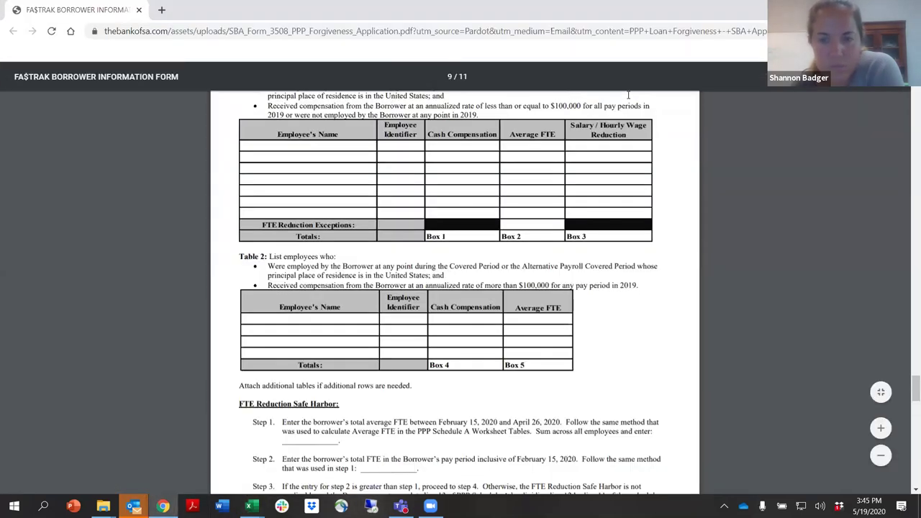
{"action": "scroll", "coordinate": [681, 321], "scroll_direction": "up", "scroll_amount": 1}
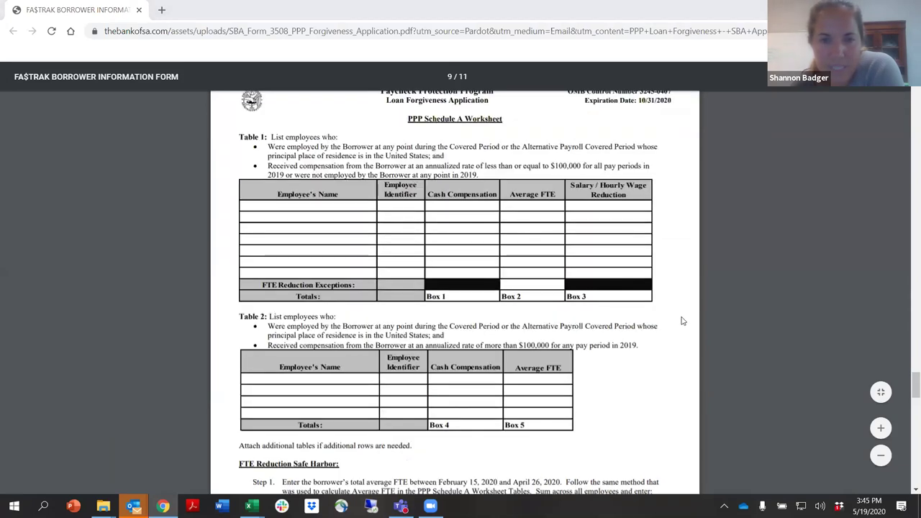
{"action": "scroll", "coordinate": [683, 321], "scroll_direction": "down", "scroll_amount": 1}
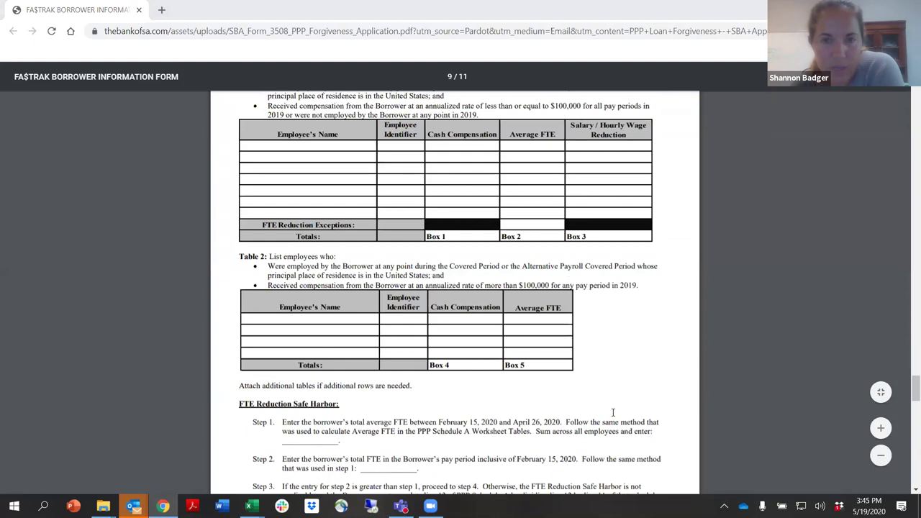
{"action": "scroll", "coordinate": [613, 412], "scroll_direction": "up", "scroll_amount": 1}
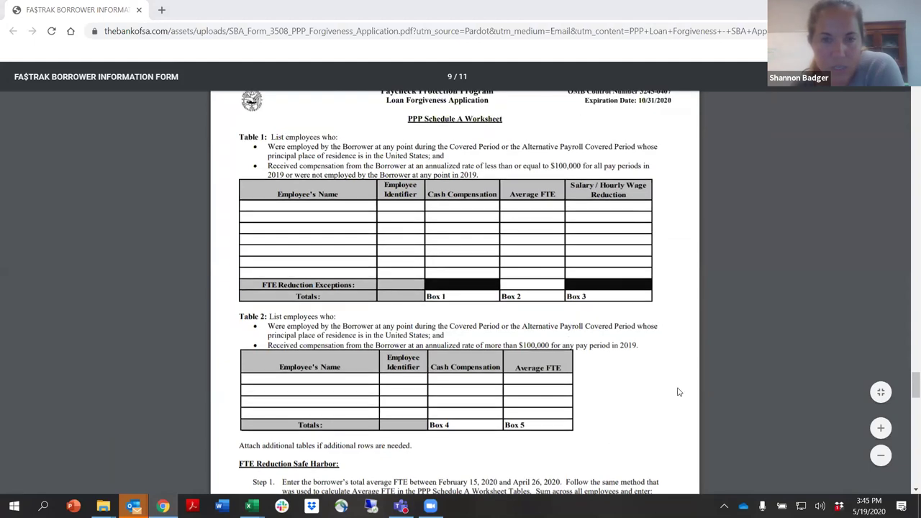
{"action": "scroll", "coordinate": [679, 392], "scroll_direction": "up", "scroll_amount": 10}
{"action": "scroll", "coordinate": [680, 389], "scroll_direction": "up", "scroll_amount": 2}
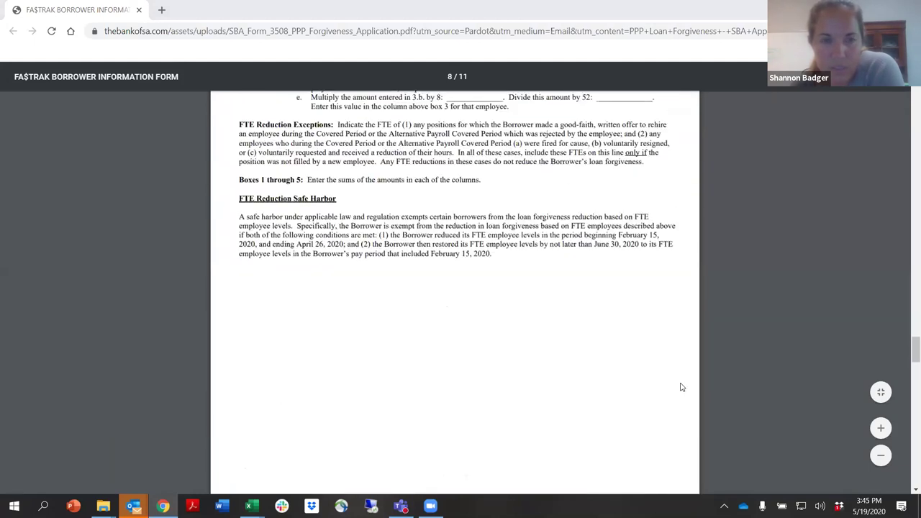
{"action": "scroll", "coordinate": [681, 387], "scroll_direction": "up", "scroll_amount": 2}
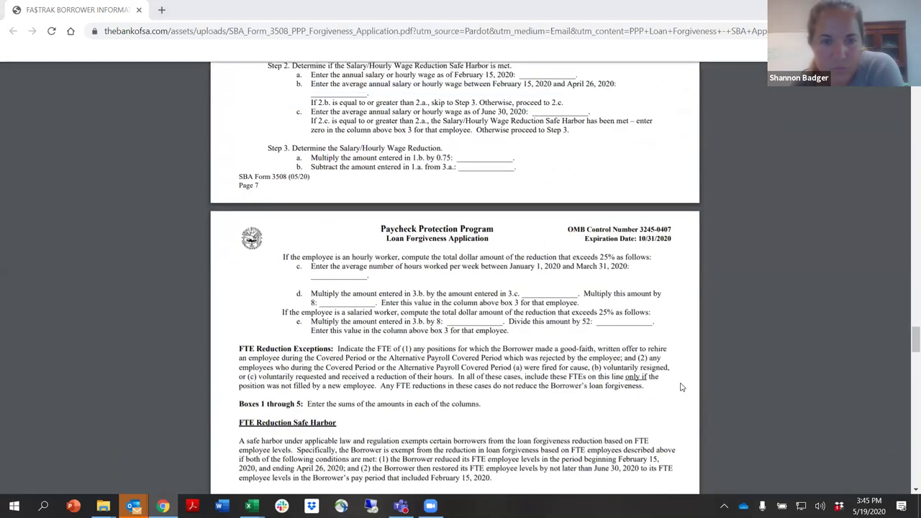
{"action": "scroll", "coordinate": [681, 387], "scroll_direction": "up", "scroll_amount": 5}
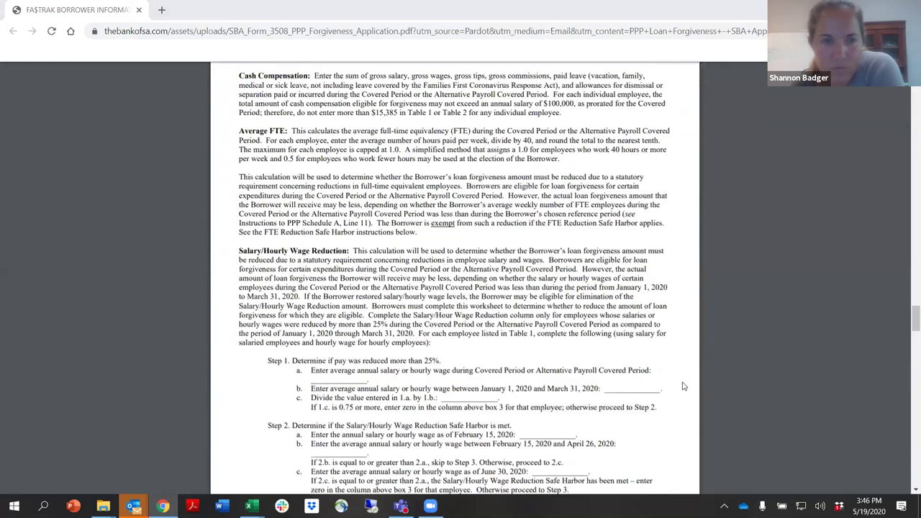
{"action": "scroll", "coordinate": [684, 386], "scroll_direction": "down", "scroll_amount": 3}
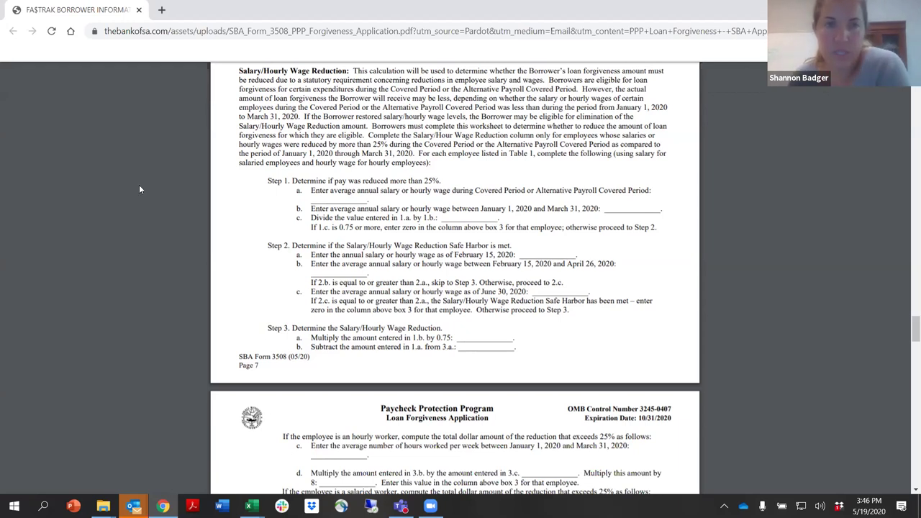
Step: Copy the web address of the SBA Form 3508 PDF and post it in the PPP Tracking channel in Teams
{"action": "left_click", "coordinate": [260, 31]}
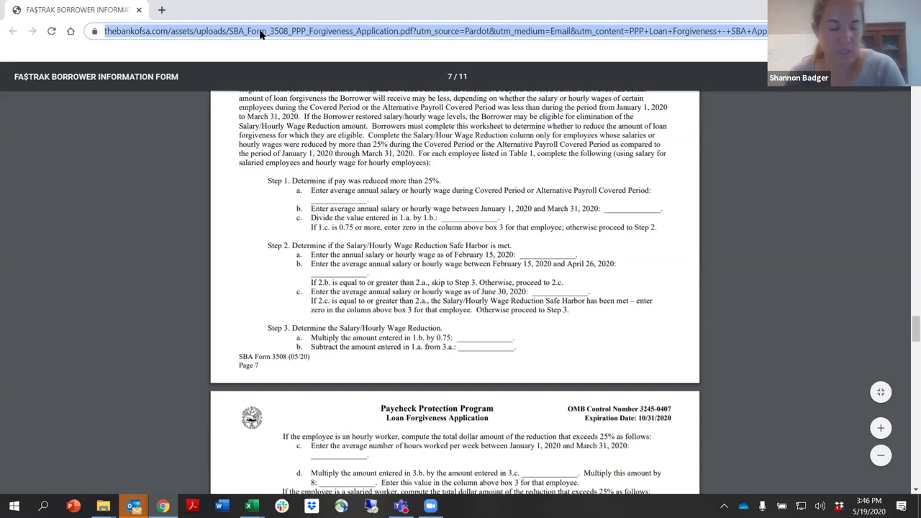
{"action": "scroll", "coordinate": [190, 65], "scroll_direction": "up", "scroll_amount": 15}
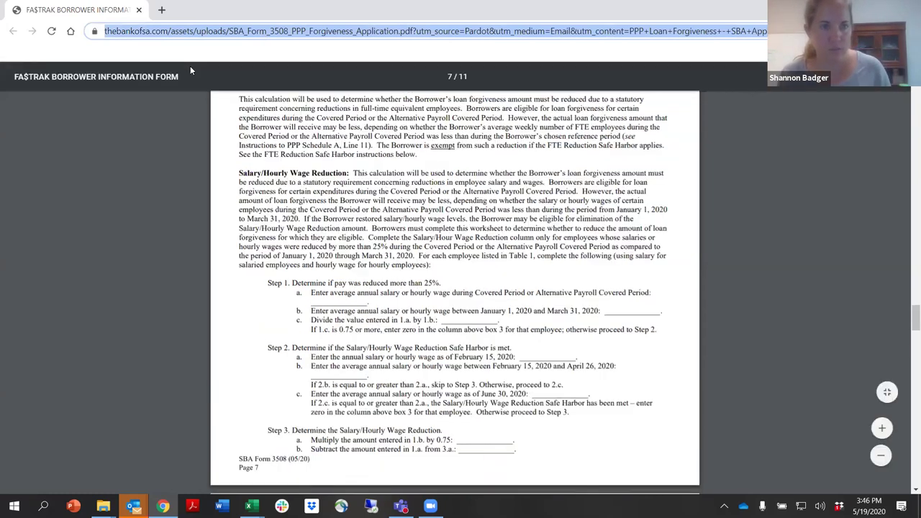
{"action": "scroll", "coordinate": [173, 61], "scroll_direction": "up", "scroll_amount": 3}
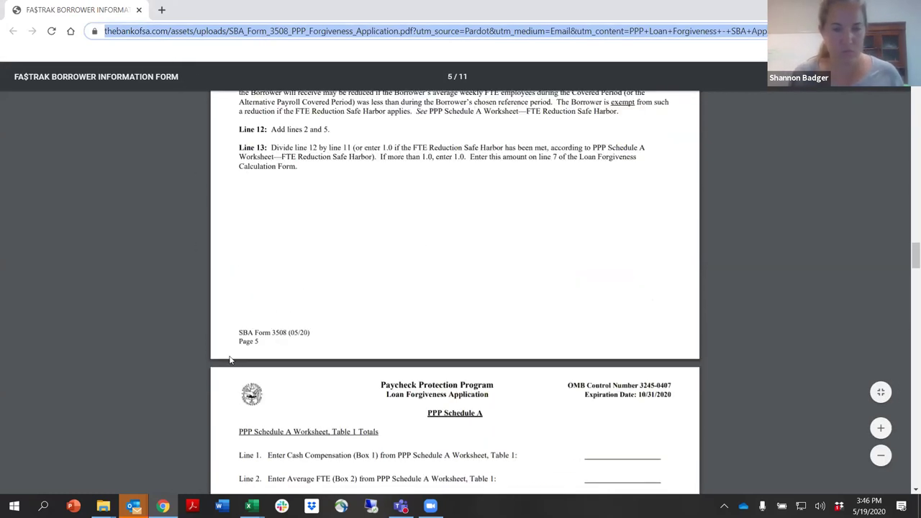
{"action": "left_click", "coordinate": [401, 506]}
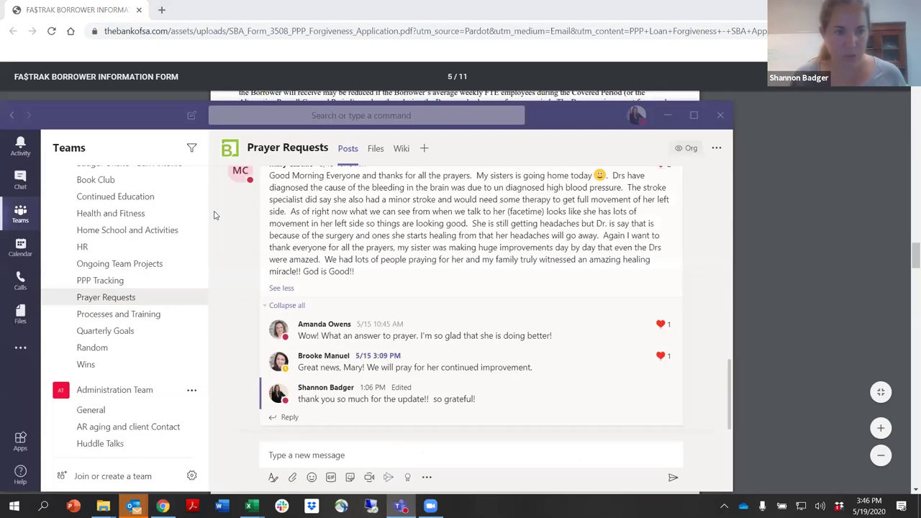
{"action": "left_click", "coordinate": [100, 280]}
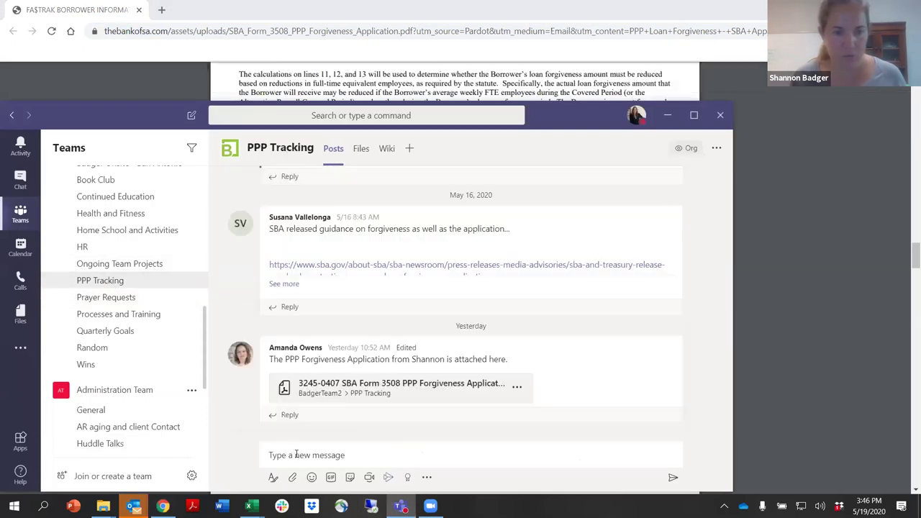
{"action": "left_click", "coordinate": [435, 446]}
{"action": "type", "text": "https://www.thebankofsa.com/assets/uploads/SBA_Form_3508_PPP_Forgiveness_Application.pdf?utm_source=Pardot&utm_medium=Email&utm_content=PPP+Loan+Forgiveness+-+SBA+Application&utm_campaign=PPP+Loan+Forgiveness+Email+Touch+2"}
{"action": "key", "text": "Return"}
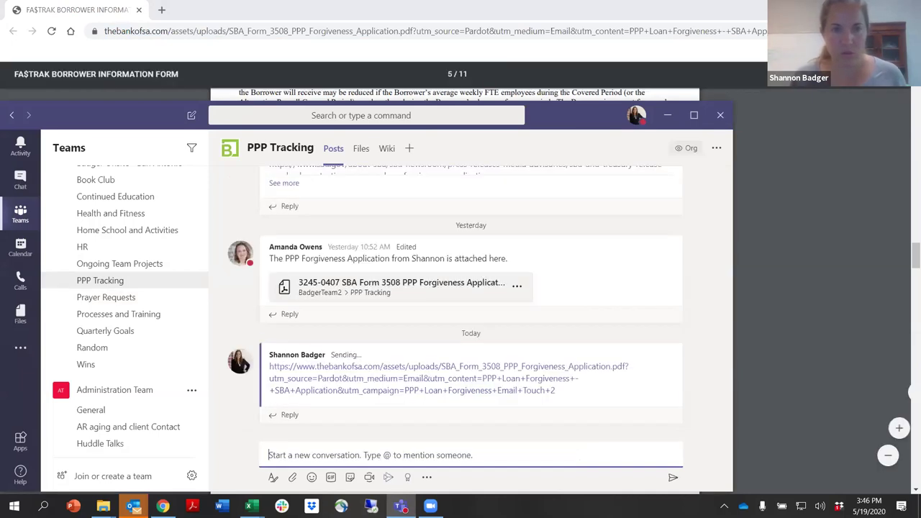
Step: Return to the SBA form in Chrome and review the Schedule A instructions on page 5 and the worksheet with its FTE Reduction Safe Harbor on page 9
{"action": "key", "text": "alt+Tab"}
{"action": "scroll", "coordinate": [399, 249], "scroll_direction": "down", "scroll_amount": 5}
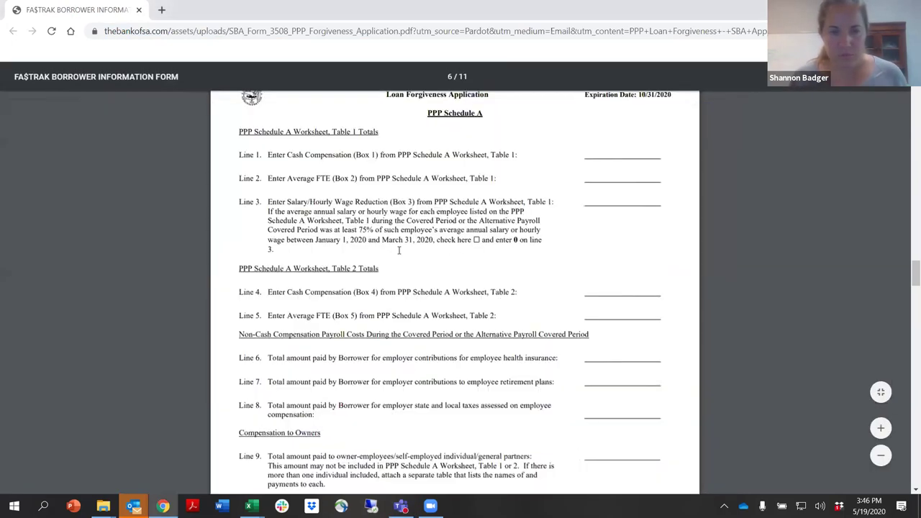
{"action": "scroll", "coordinate": [369, 355], "scroll_direction": "up", "scroll_amount": 7}
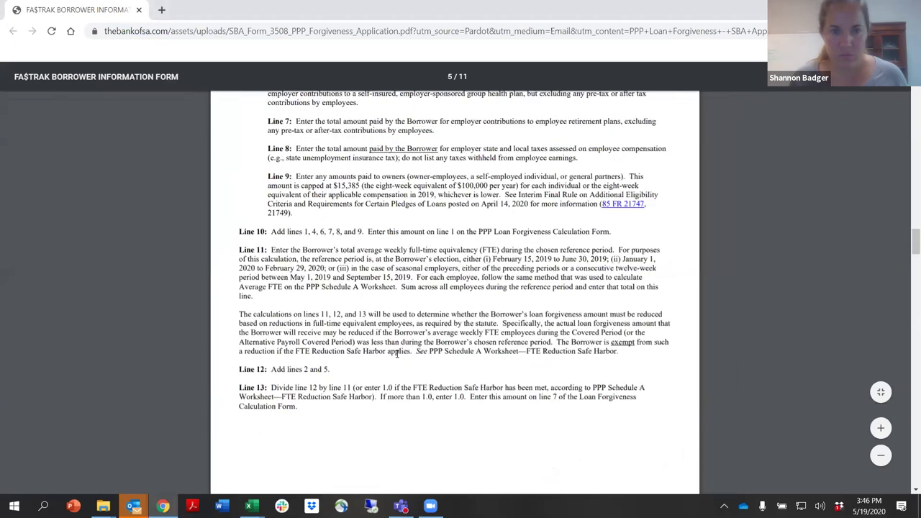
{"action": "scroll", "coordinate": [396, 354], "scroll_direction": "up", "scroll_amount": 3}
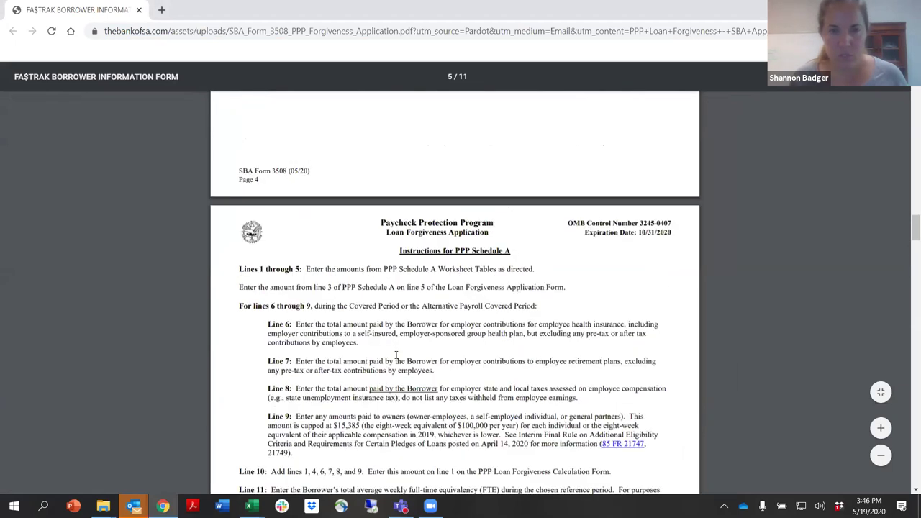
{"action": "scroll", "coordinate": [294, 292], "scroll_direction": "down", "scroll_amount": 3}
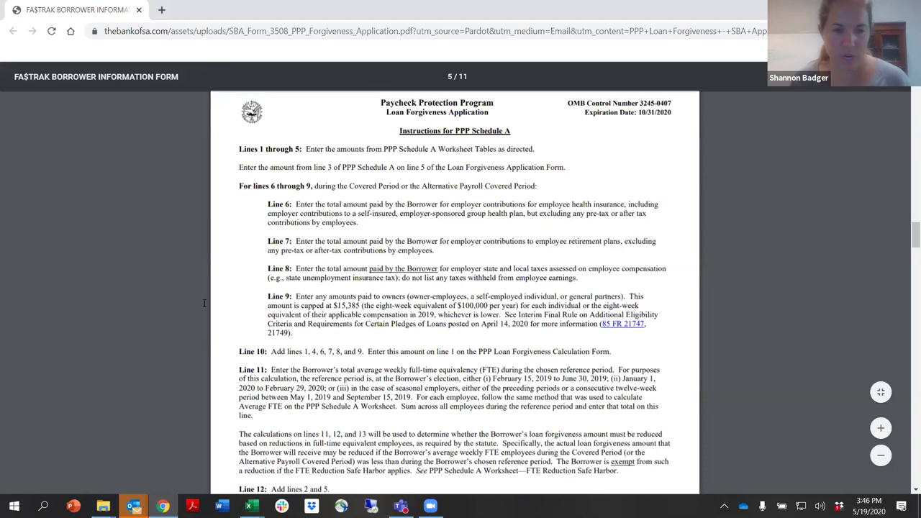
{"action": "scroll", "coordinate": [415, 323], "scroll_direction": "down", "scroll_amount": 5}
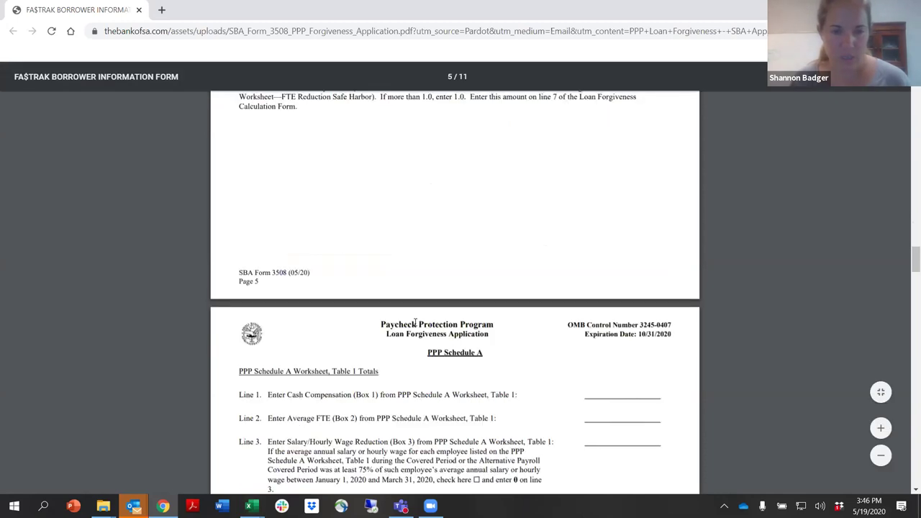
{"action": "scroll", "coordinate": [415, 324], "scroll_direction": "down", "scroll_amount": 8}
{"action": "scroll", "coordinate": [424, 276], "scroll_direction": "down", "scroll_amount": 20}
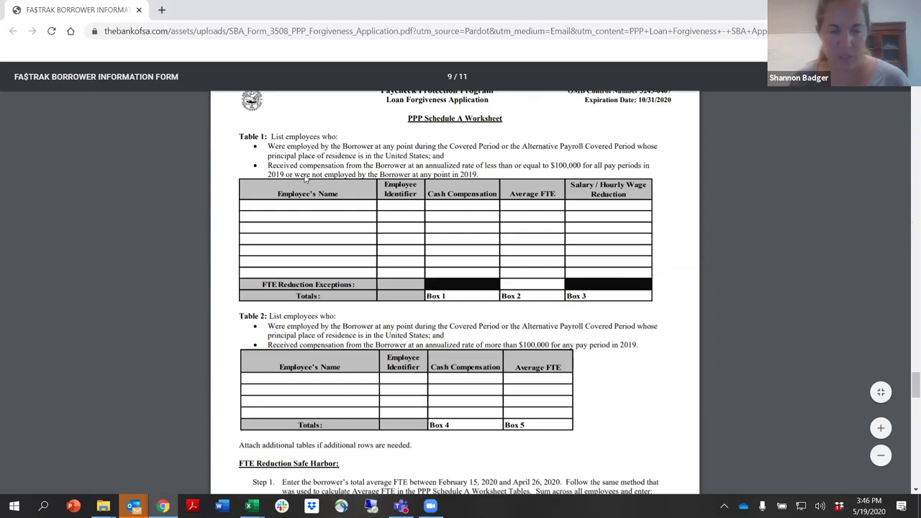
{"action": "scroll", "coordinate": [557, 349], "scroll_direction": "down", "scroll_amount": 3}
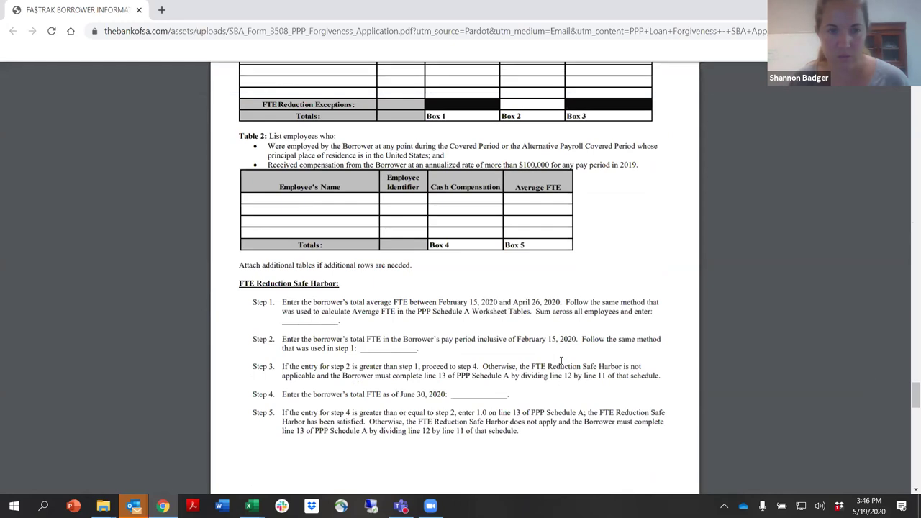
{"action": "scroll", "coordinate": [561, 360], "scroll_direction": "down", "scroll_amount": 3}
{"action": "scroll", "coordinate": [561, 367], "scroll_direction": "down", "scroll_amount": 4}
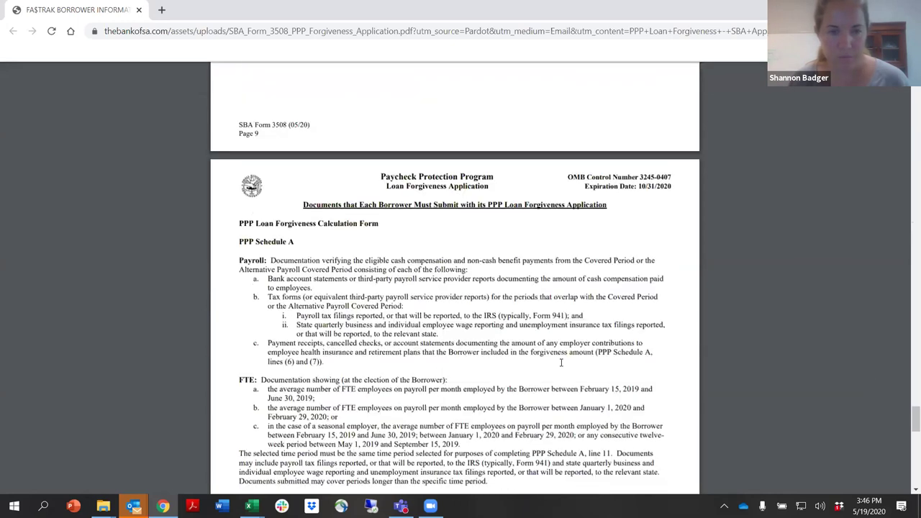
Step: Go back through the Salary/Hourly Wage Reduction steps and PPP Schedule A to the borrower instructions on page 1
{"action": "scroll", "coordinate": [560, 364], "scroll_direction": "up", "scroll_amount": 9}
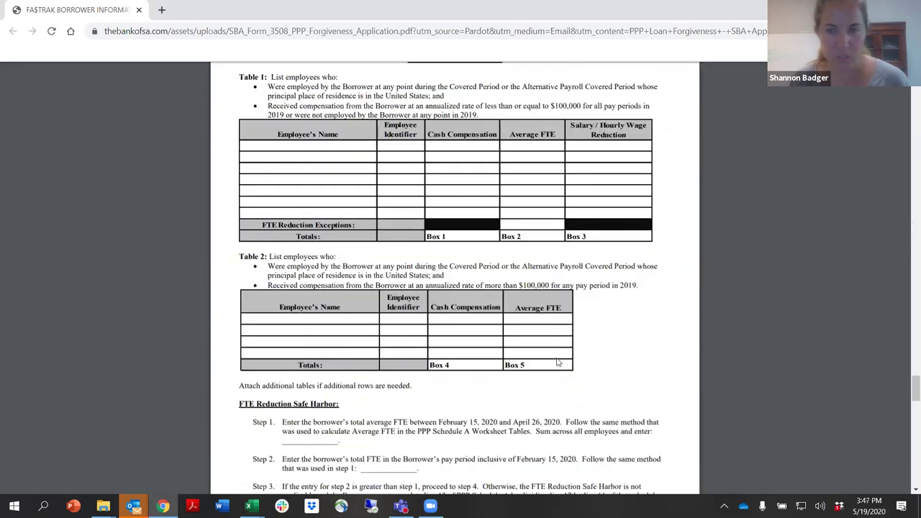
{"action": "scroll", "coordinate": [557, 360], "scroll_direction": "up", "scroll_amount": 12}
{"action": "scroll", "coordinate": [557, 362], "scroll_direction": "up", "scroll_amount": 4}
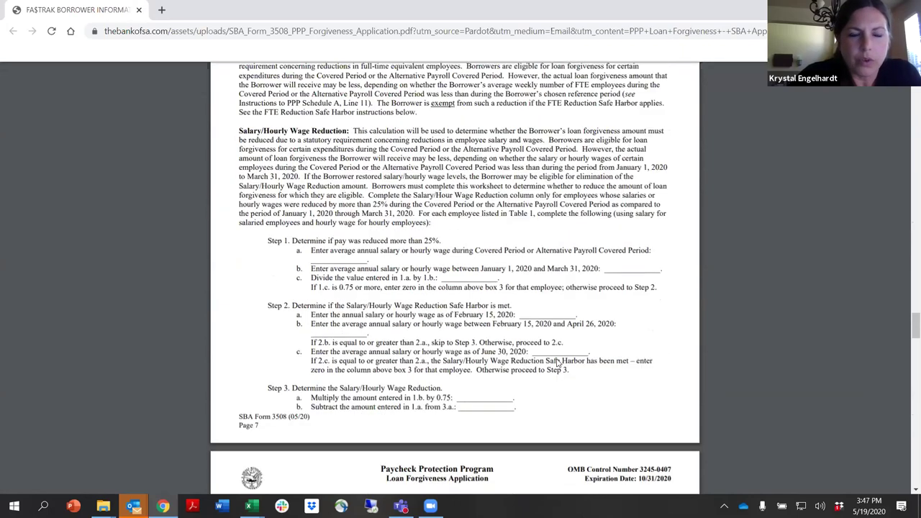
{"action": "scroll", "coordinate": [556, 362], "scroll_direction": "up", "scroll_amount": 1}
{"action": "scroll", "coordinate": [558, 363], "scroll_direction": "up", "scroll_amount": 8}
{"action": "scroll", "coordinate": [556, 363], "scroll_direction": "up", "scroll_amount": 20}
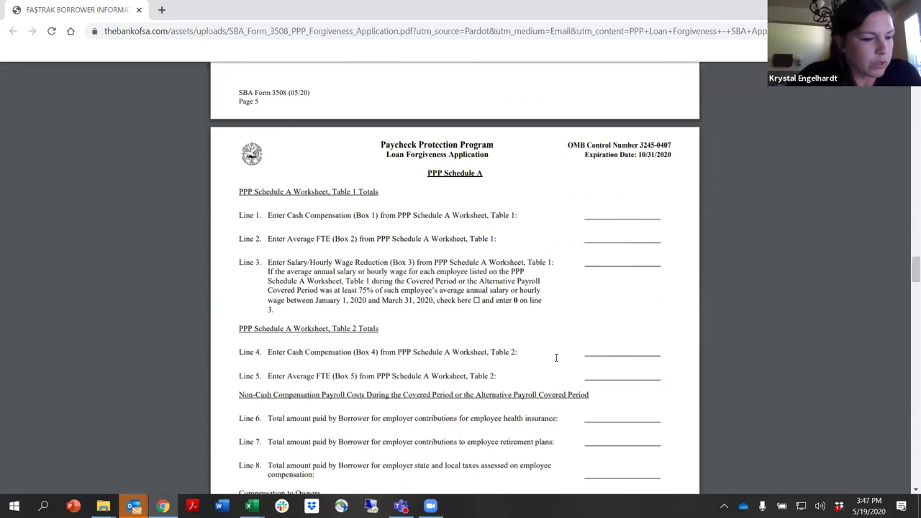
{"action": "scroll", "coordinate": [551, 370], "scroll_direction": "up", "scroll_amount": 1}
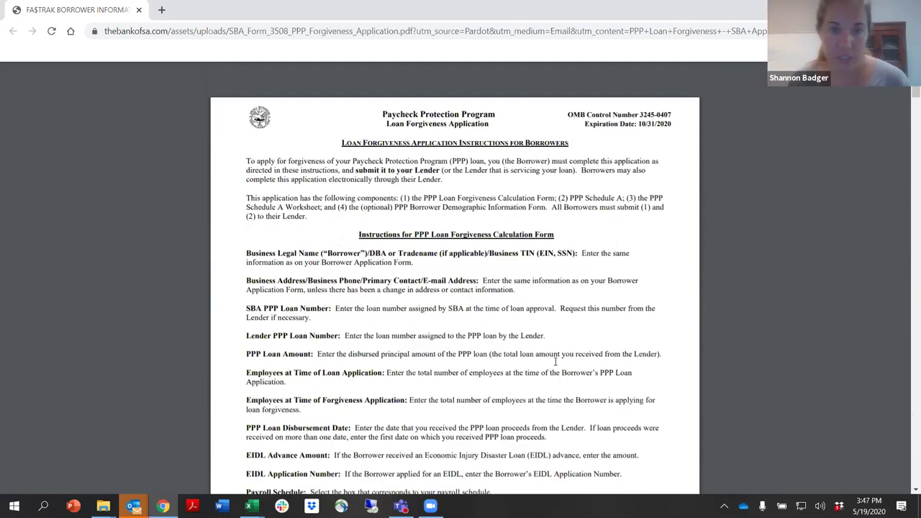
Step: Highlight the form number SBA Form 3508 (05/20) in the page 11 footer, and revisit the required documents on page 10
{"action": "scroll", "coordinate": [556, 362], "scroll_direction": "down", "scroll_amount": 20}
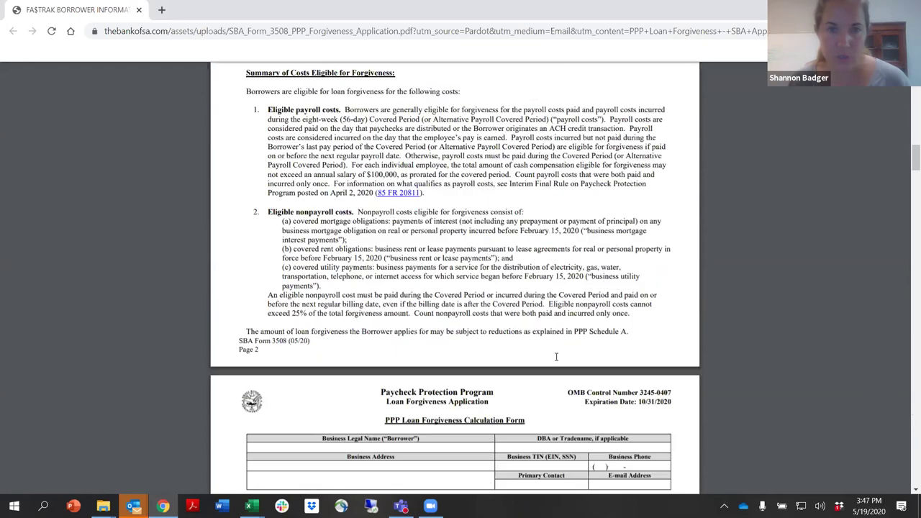
{"action": "scroll", "coordinate": [559, 349], "scroll_direction": "down", "scroll_amount": 20}
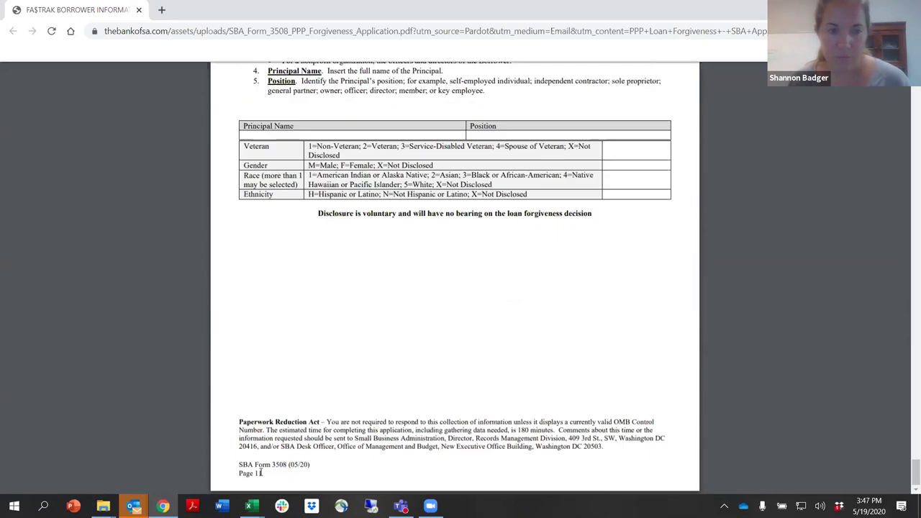
{"action": "left_click_drag", "start_coordinate": [240, 467], "coordinate": [314, 468]}
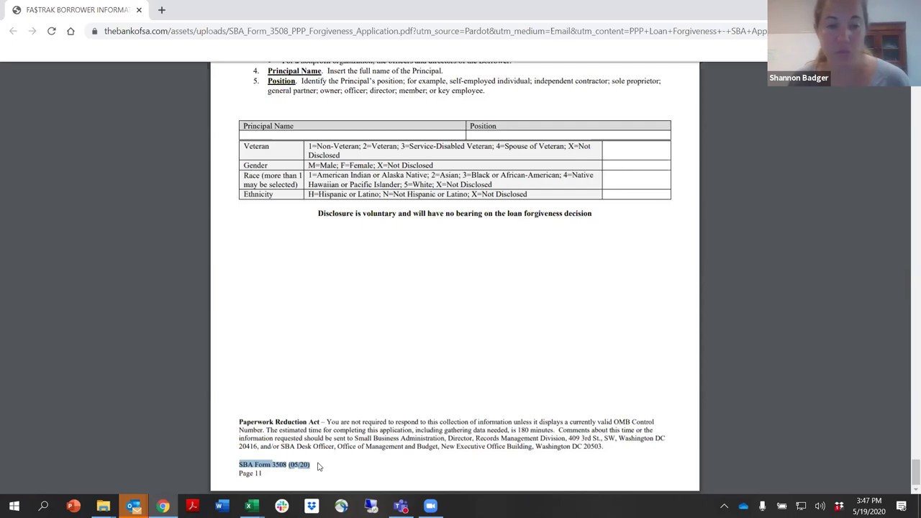
{"action": "left_click", "coordinate": [324, 492]}
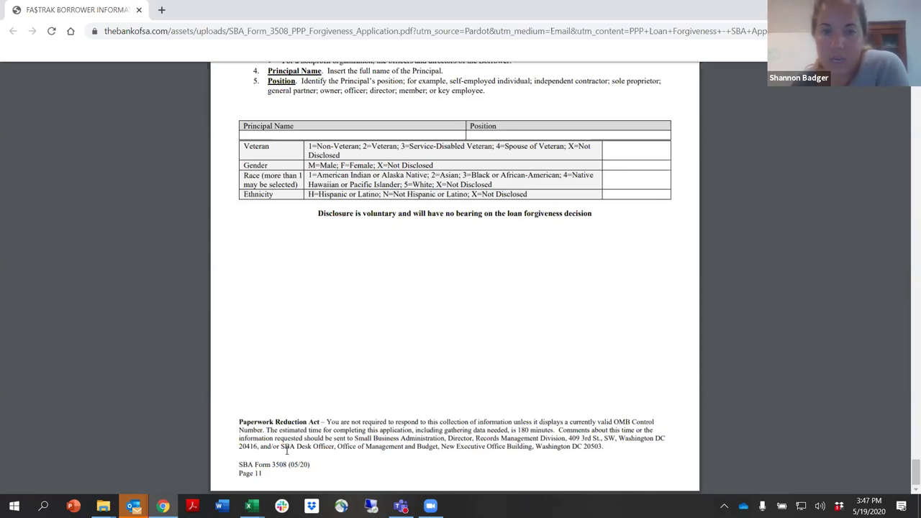
{"action": "scroll", "coordinate": [287, 450], "scroll_direction": "up", "scroll_amount": 5}
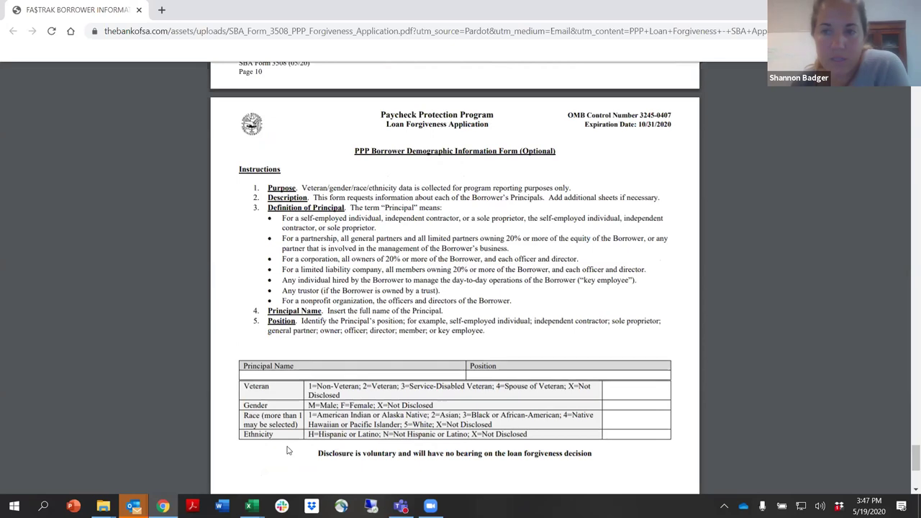
{"action": "scroll", "coordinate": [287, 450], "scroll_direction": "up", "scroll_amount": 1}
{"action": "scroll", "coordinate": [287, 450], "scroll_direction": "up", "scroll_amount": 6}
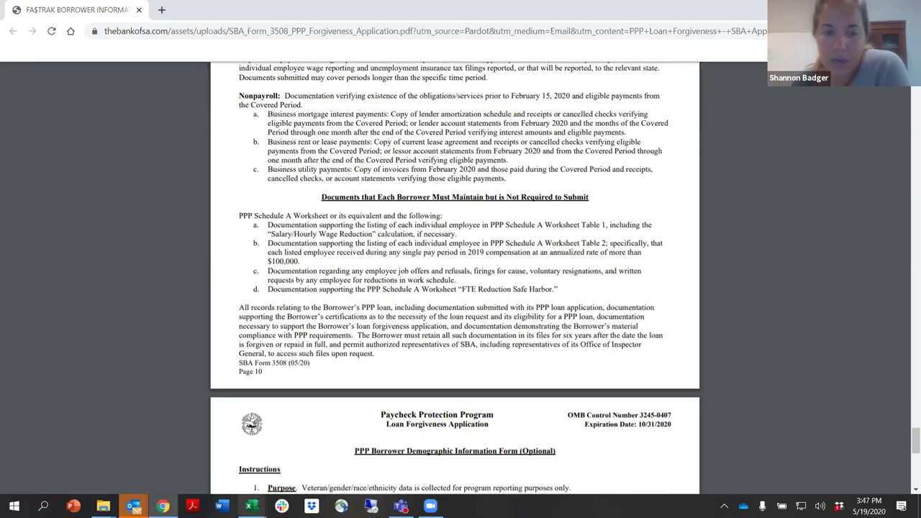
Step: Switch to the Excel tracking workbook and highlight the Payroll Comp Calculation rows 8 to 13 on the Payroll sheet, ending on cell B13
{"action": "left_click", "coordinate": [251, 506]}
{"action": "left_click", "coordinate": [309, 460]}
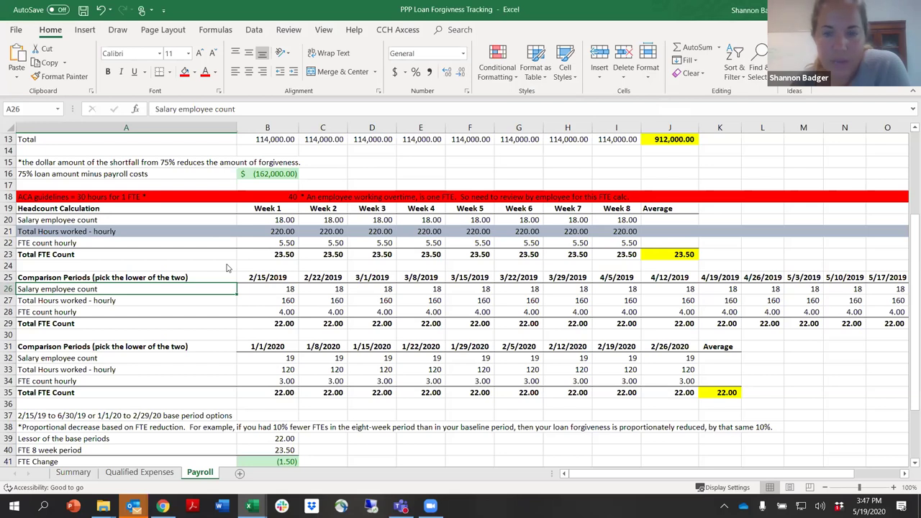
{"action": "scroll", "coordinate": [300, 287], "scroll_direction": "up", "scroll_amount": 1}
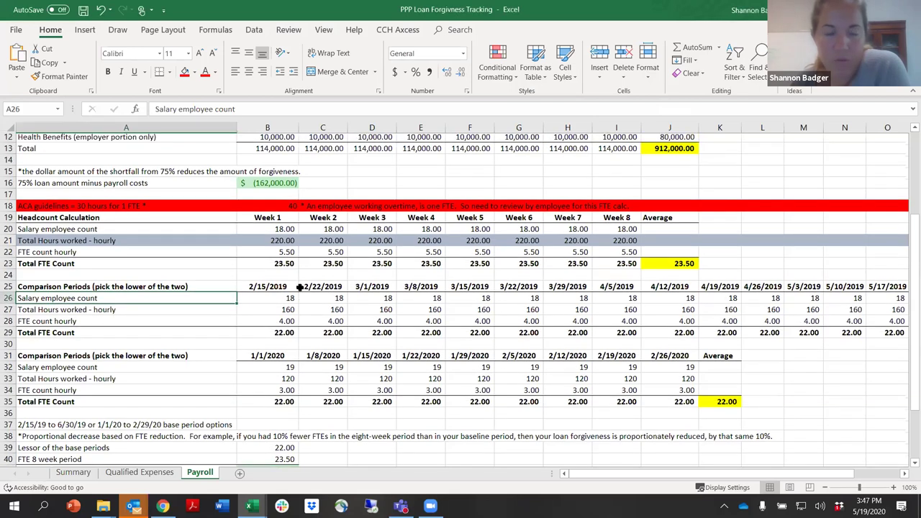
{"action": "scroll", "coordinate": [300, 288], "scroll_direction": "up", "scroll_amount": 4}
{"action": "left_click", "coordinate": [7, 221]}
{"action": "left_click_drag", "start_coordinate": [6, 232], "coordinate": [5, 279]}
{"action": "left_click", "coordinate": [274, 278]}
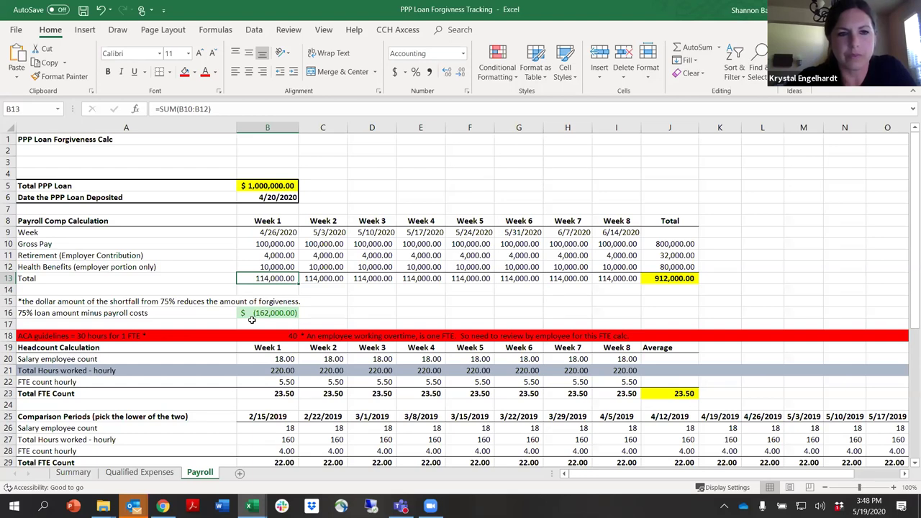
Step: Switch to the Book1 workbook and review the PPP tracking summary from the borrower details to Line 11, Forgiveness Amount
{"action": "mouse_move", "coordinate": [250, 506]}
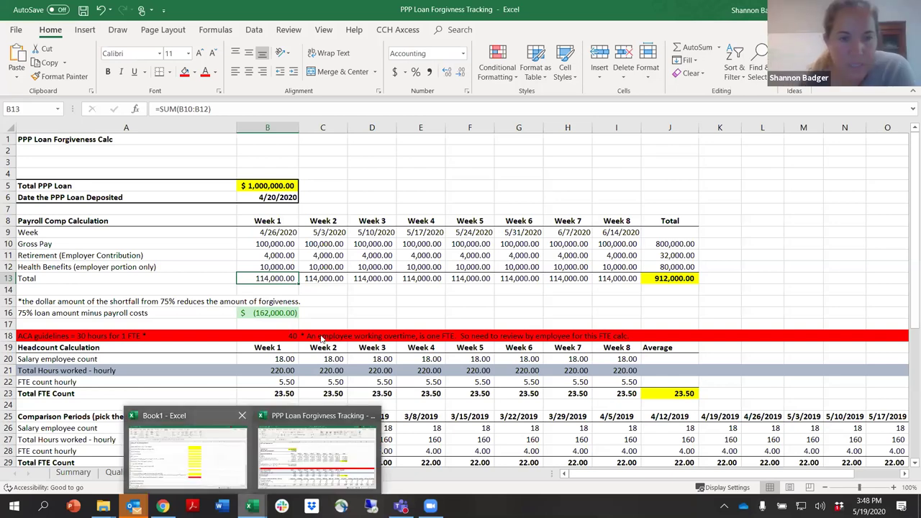
{"action": "key", "text": "alt+Tab"}
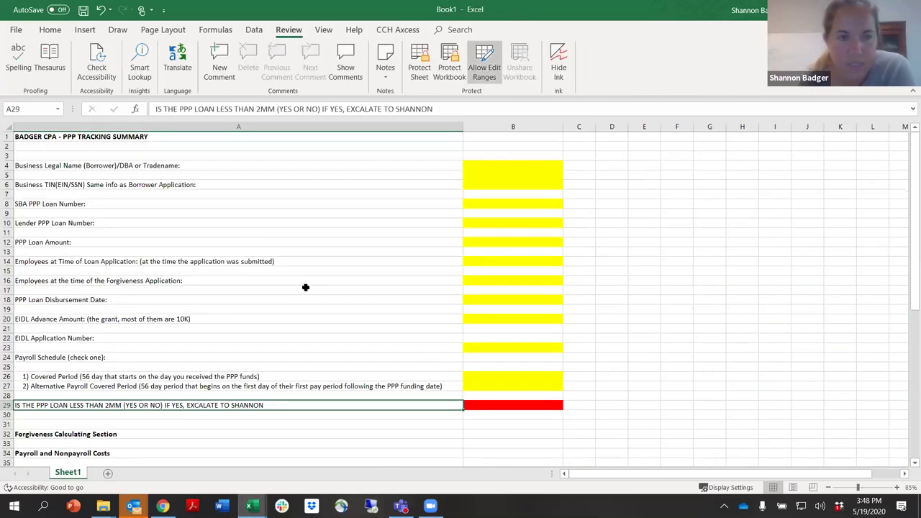
{"action": "scroll", "coordinate": [290, 214], "scroll_direction": "down", "scroll_amount": 5}
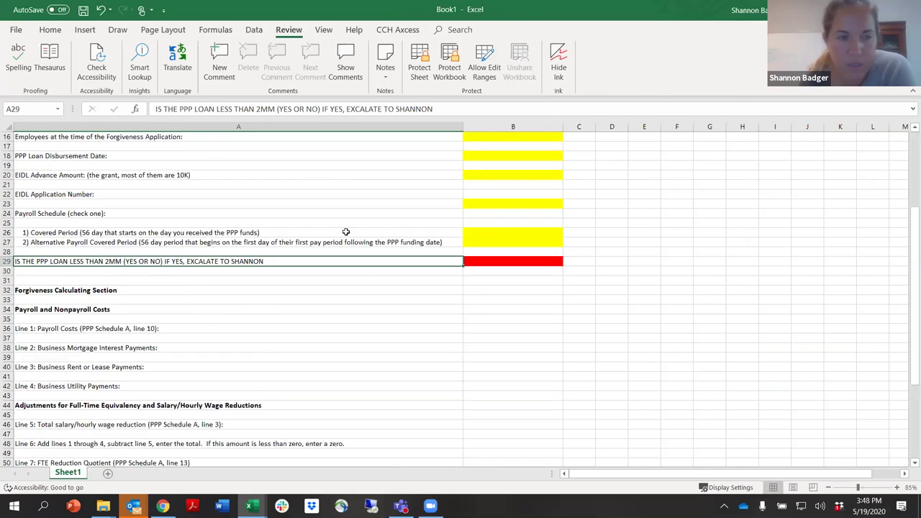
{"action": "scroll", "coordinate": [345, 232], "scroll_direction": "down", "scroll_amount": 14}
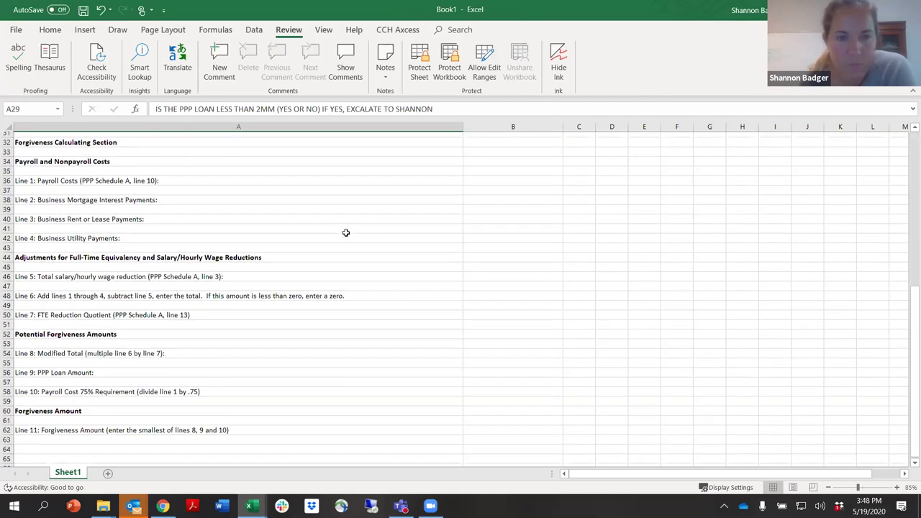
{"action": "scroll", "coordinate": [345, 228], "scroll_direction": "up", "scroll_amount": 8}
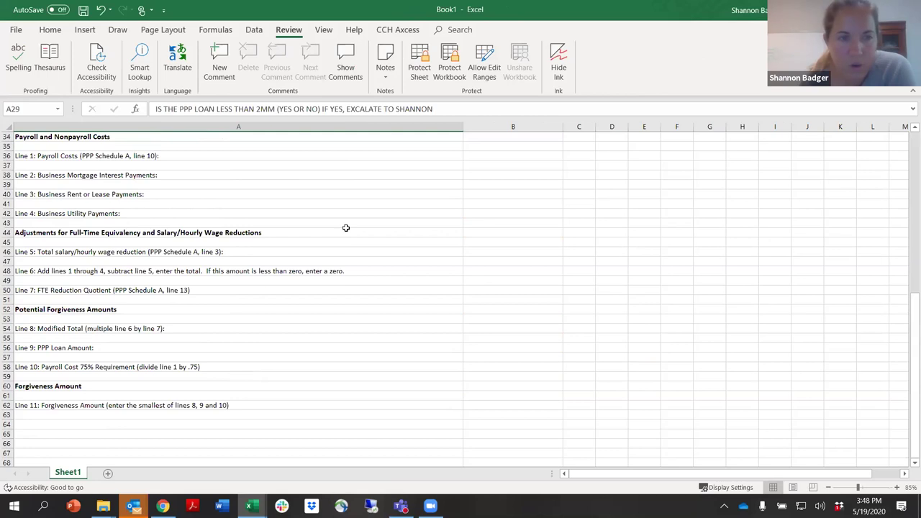
{"action": "scroll", "coordinate": [347, 229], "scroll_direction": "up", "scroll_amount": 11}
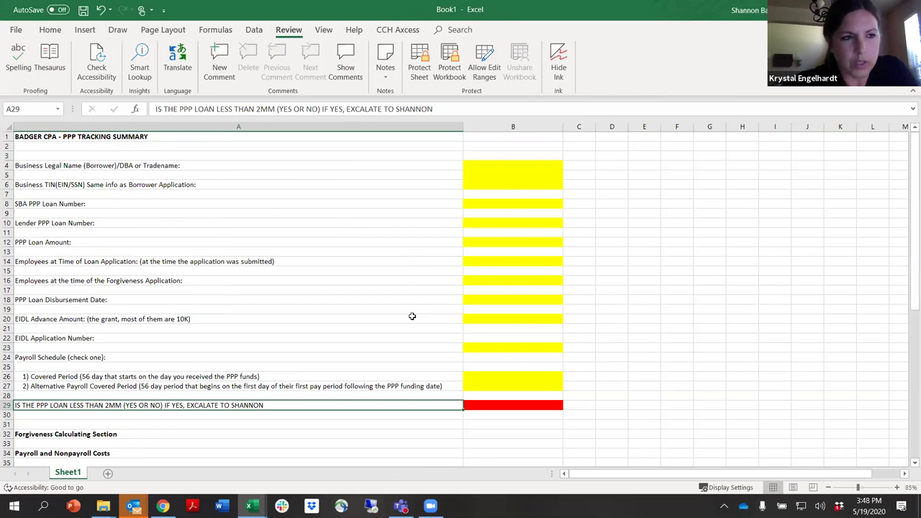
{"action": "scroll", "coordinate": [408, 304], "scroll_direction": "down", "scroll_amount": 4}
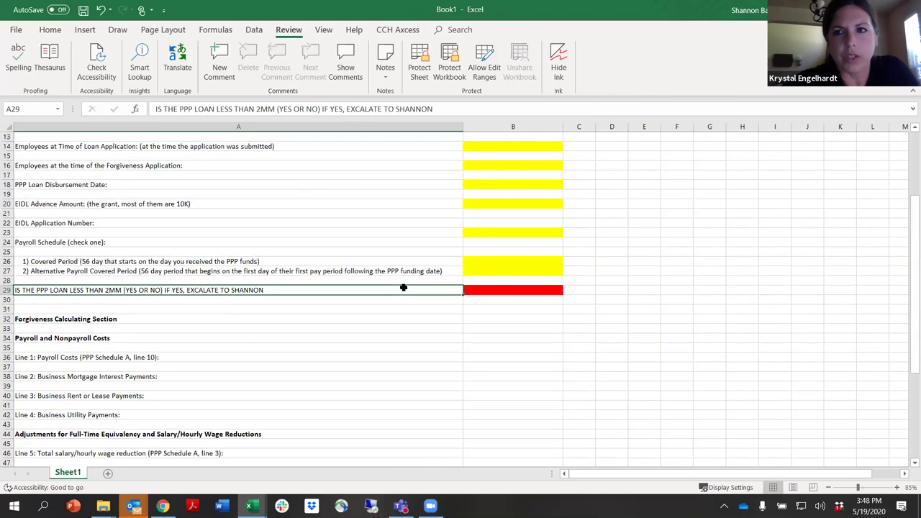
Step: Adjust the rows at the 2MM loan question in row 29 of the summary and check the Forgiveness Calculating Section beneath it
{"action": "left_click_drag", "start_coordinate": [7, 291], "coordinate": [6, 299]}
{"action": "right_click", "coordinate": [6, 296]}
{"action": "left_click", "coordinate": [40, 395]}
{"action": "left_click", "coordinate": [230, 338]}
{"action": "scroll", "coordinate": [171, 282], "scroll_direction": "up", "scroll_amount": 4}
{"action": "scroll", "coordinate": [170, 282], "scroll_direction": "down", "scroll_amount": 10}
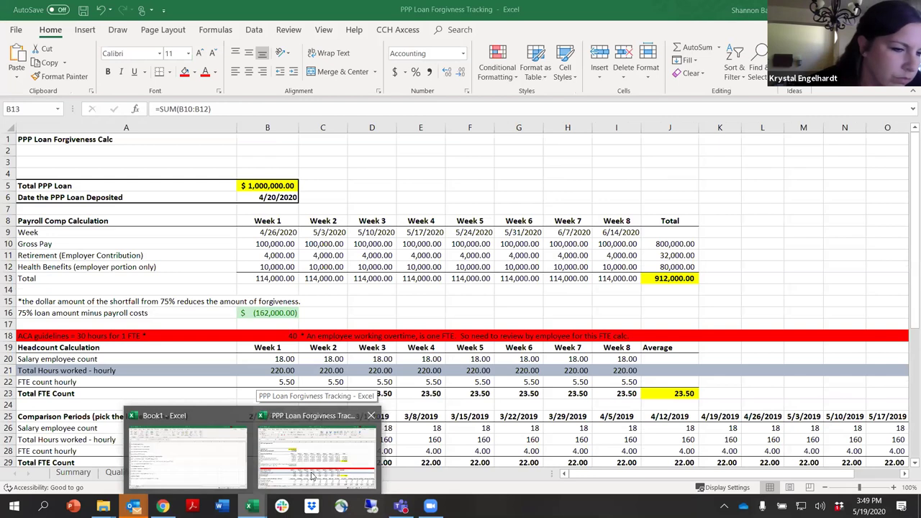
Step: Switch to the PPP Loan Forgivness Tracking workbook and review the Payroll, Qualified Expenses and Summary sheets
{"action": "left_click", "coordinate": [311, 475]}
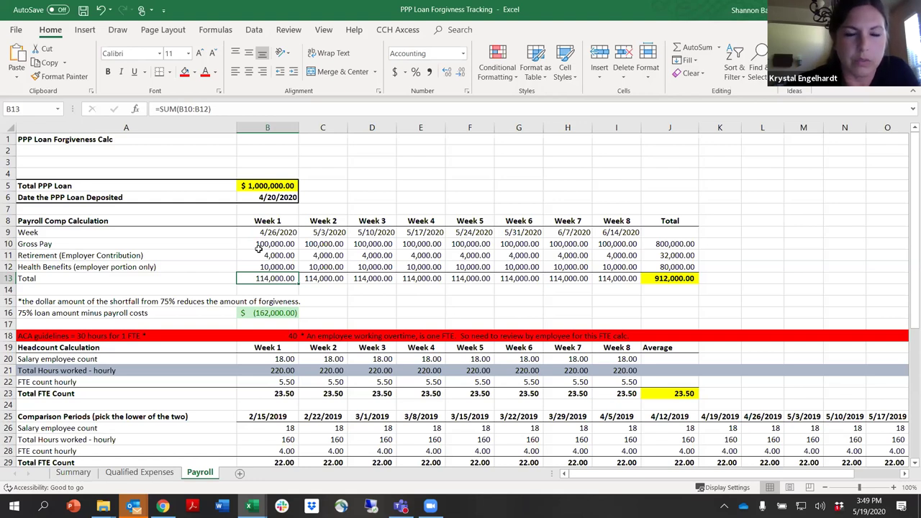
{"action": "left_click", "coordinate": [316, 314]}
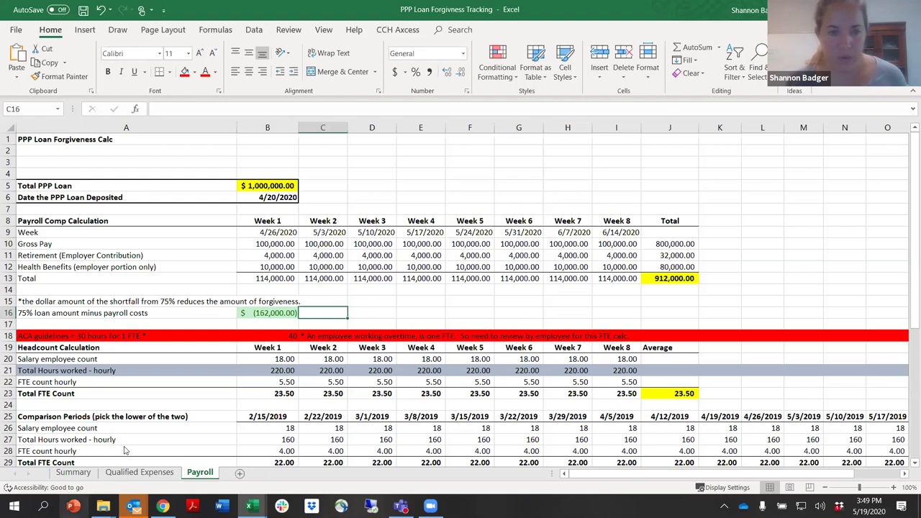
{"action": "left_click", "coordinate": [140, 472]}
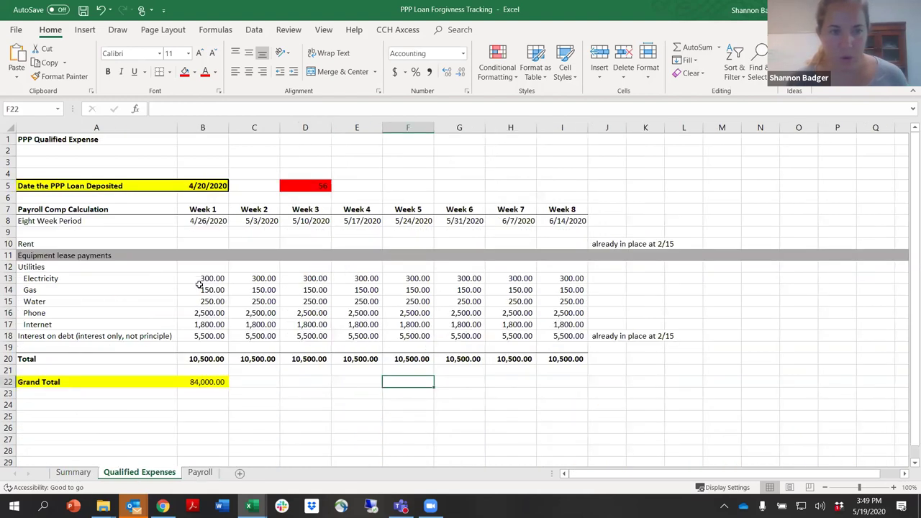
{"action": "left_click", "coordinate": [73, 472]}
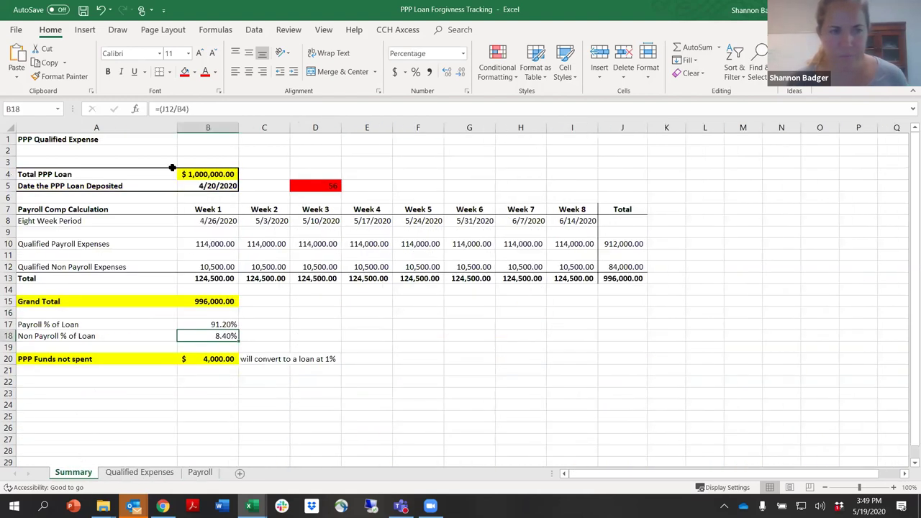
Step: Review the Summary sheet from the deposit date to the Grand Total, and inspect the Payroll % of Loan and PPP Funds not spent formulas
{"action": "left_click", "coordinate": [199, 186]}
{"action": "left_click_drag", "start_coordinate": [7, 208], "coordinate": [8, 290]}
{"action": "left_click", "coordinate": [96, 302]}
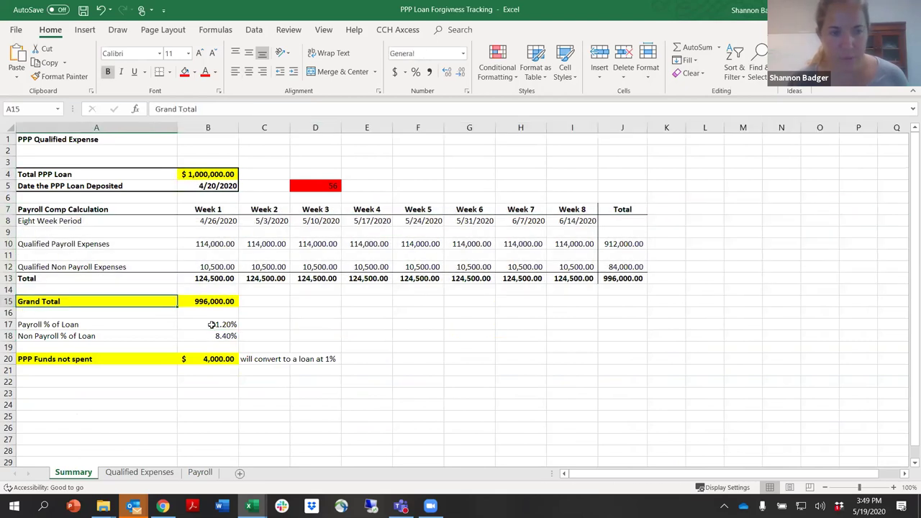
{"action": "left_click", "coordinate": [211, 324]}
{"action": "double_click", "coordinate": [211, 325]}
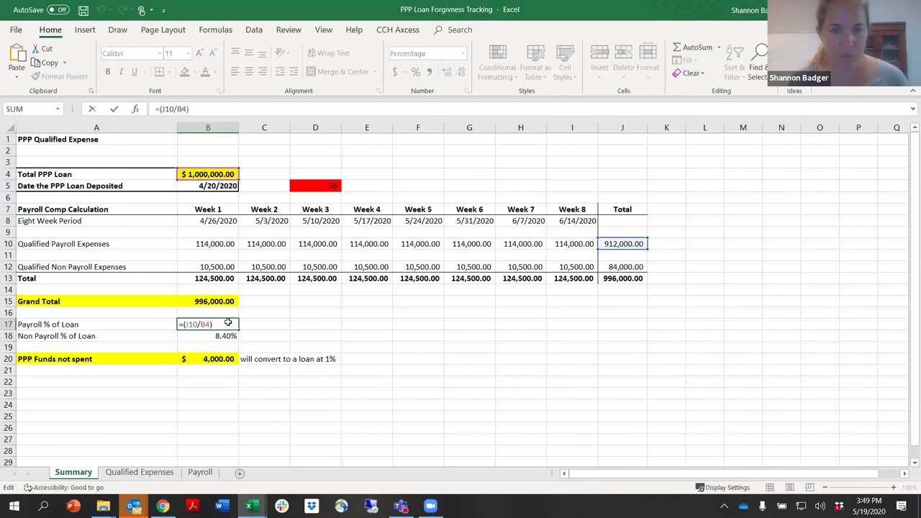
{"action": "key", "text": "Escape"}
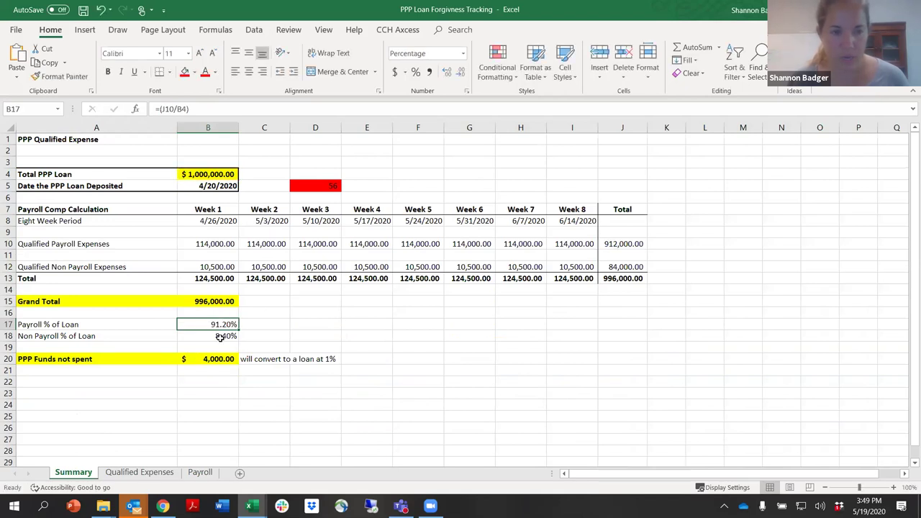
{"action": "double_click", "coordinate": [226, 360]}
{"action": "key", "text": "Escape"}
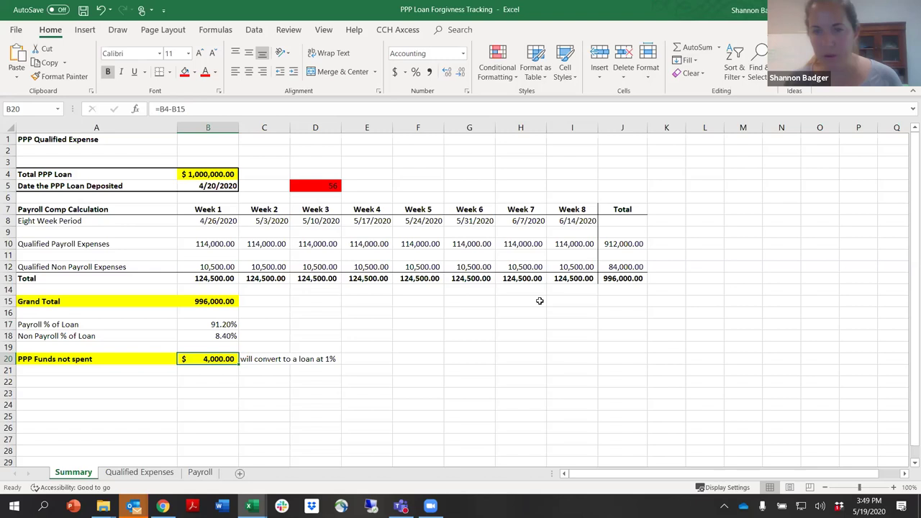
{"action": "left_click", "coordinate": [367, 301]}
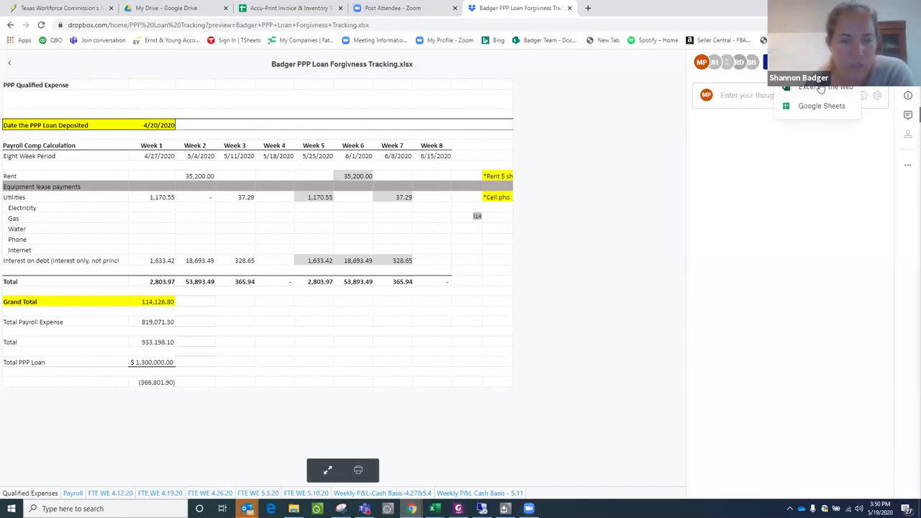
Step: Open the Dropbox PPP tracking workbook in Excel for the web and check the Payroll sheet's compensation, 75% shortfall and ACA hours cells
{"action": "left_click", "coordinate": [821, 87]}
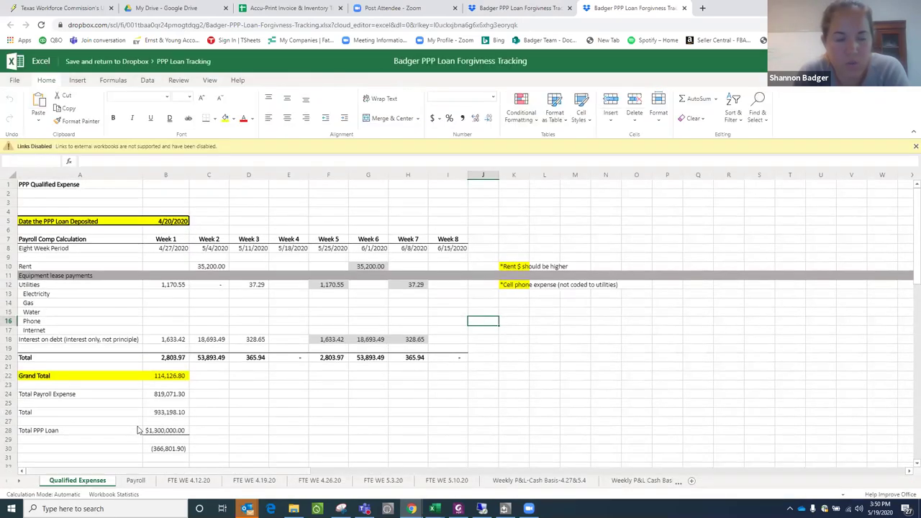
{"action": "left_click", "coordinate": [136, 481]}
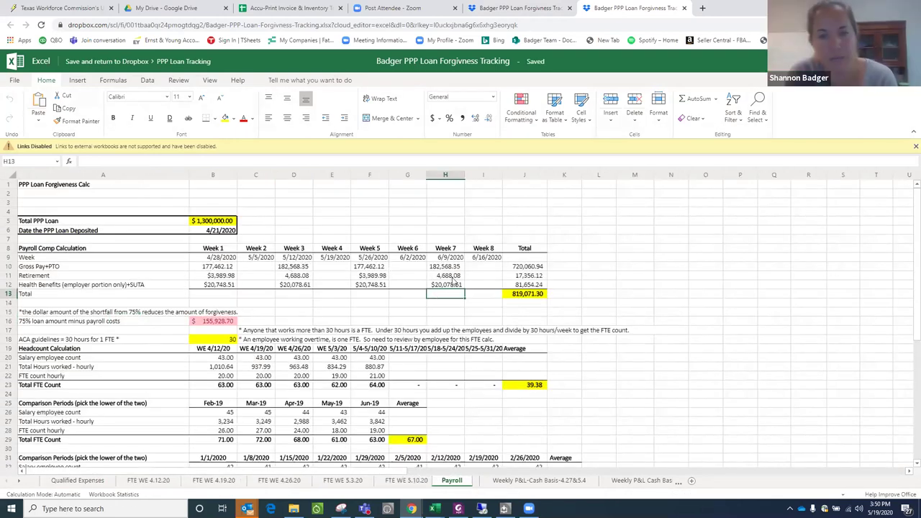
{"action": "left_click", "coordinate": [438, 277]}
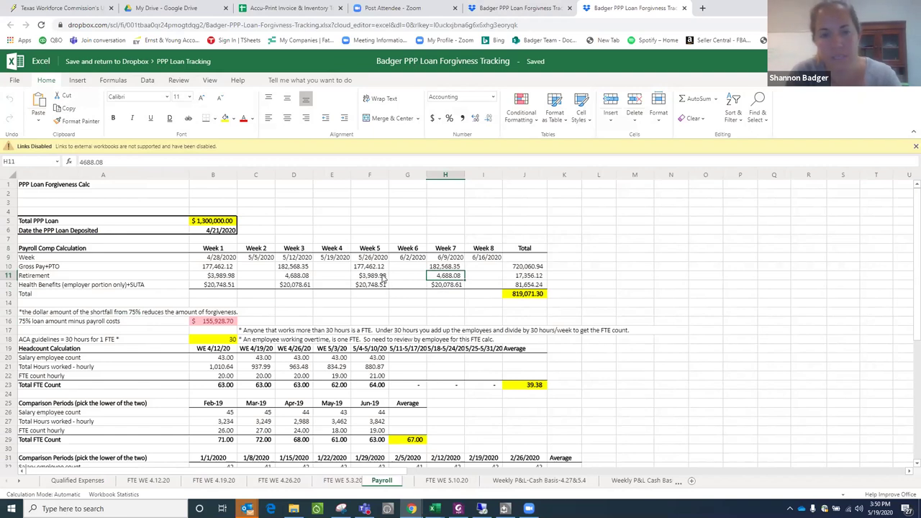
{"action": "left_click", "coordinate": [213, 321]}
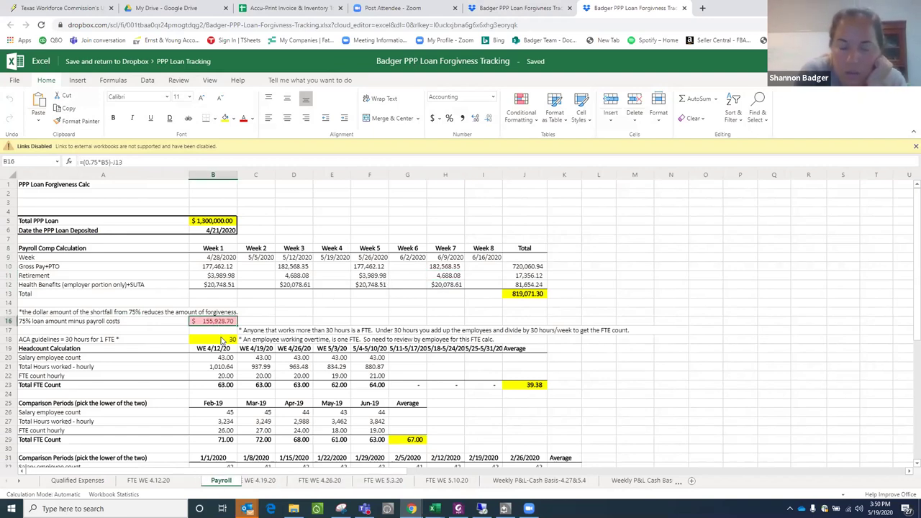
{"action": "left_click", "coordinate": [223, 339]}
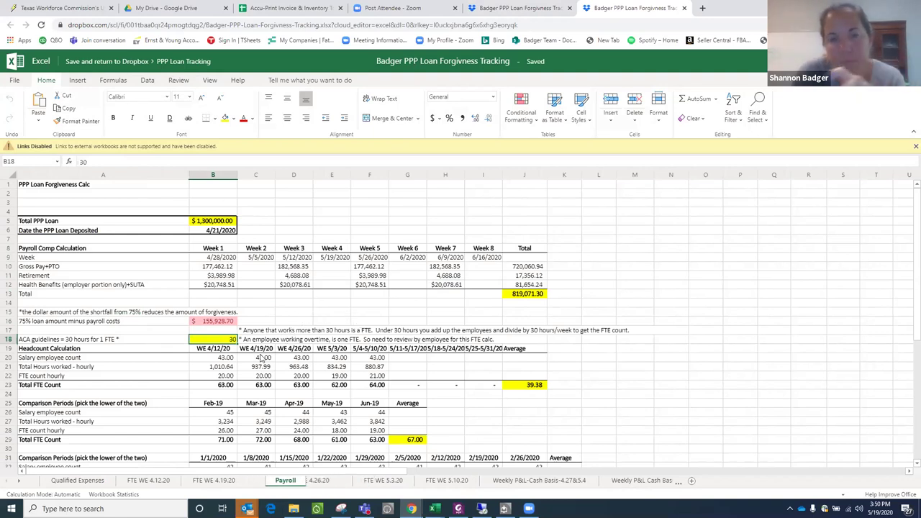
Step: Examine the two comparison periods and the first week's Total Hours worked - hourly cell on the Payroll sheet
{"action": "left_click", "coordinate": [124, 413]}
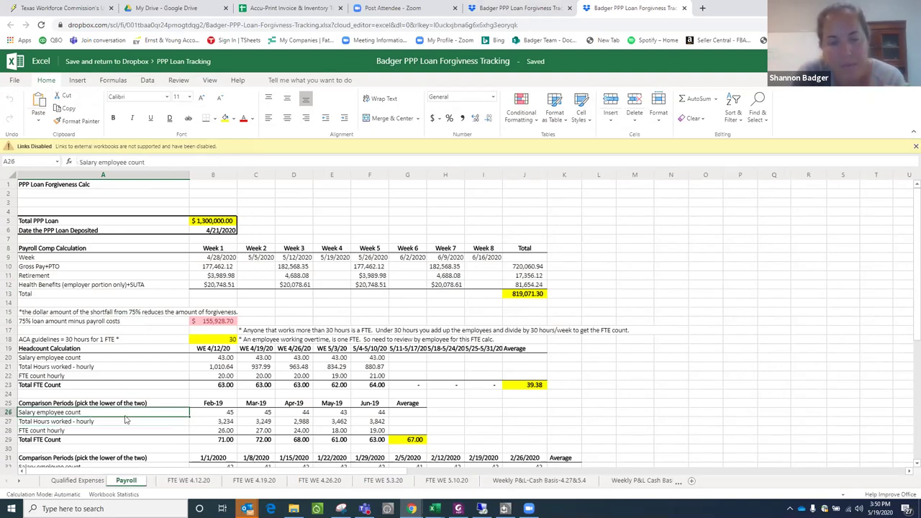
{"action": "left_click", "coordinate": [153, 405]}
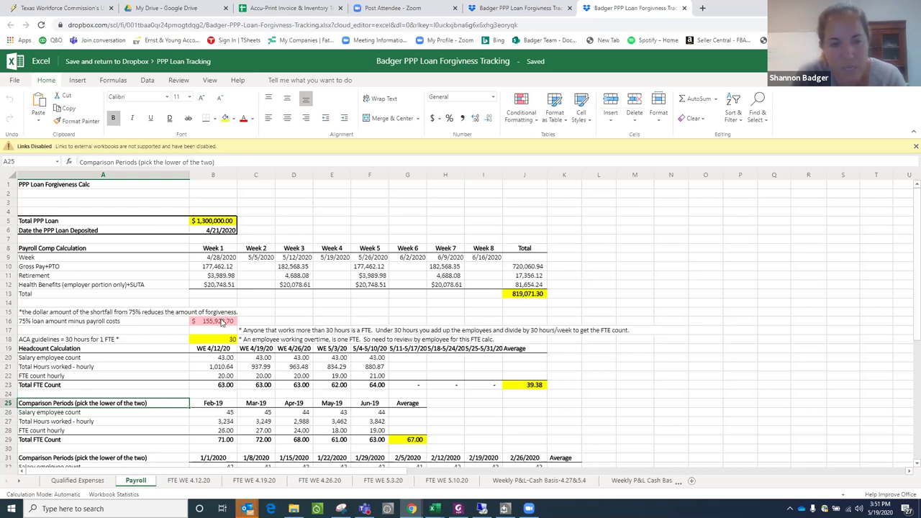
{"action": "scroll", "coordinate": [232, 322], "scroll_direction": "down", "scroll_amount": 2}
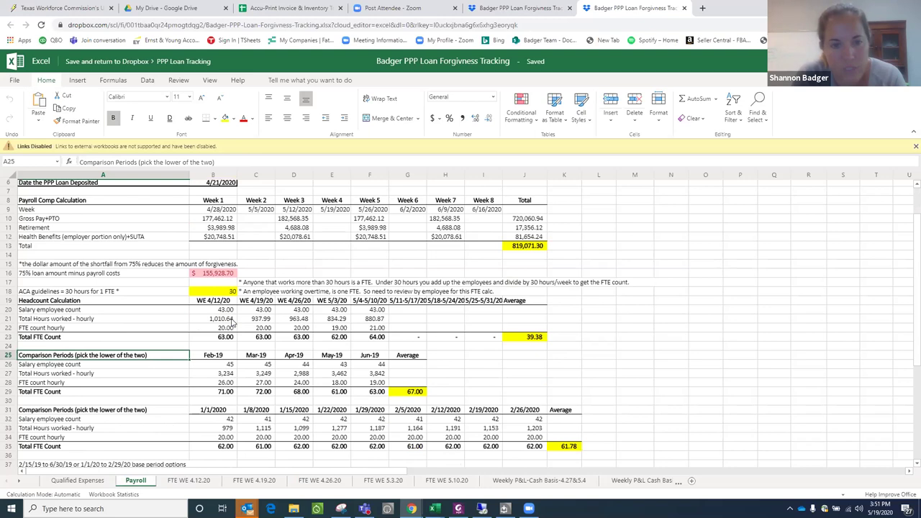
{"action": "scroll", "coordinate": [232, 322], "scroll_direction": "up", "scroll_amount": 3}
{"action": "scroll", "coordinate": [232, 322], "scroll_direction": "down", "scroll_amount": 3}
{"action": "left_click", "coordinate": [231, 322]}
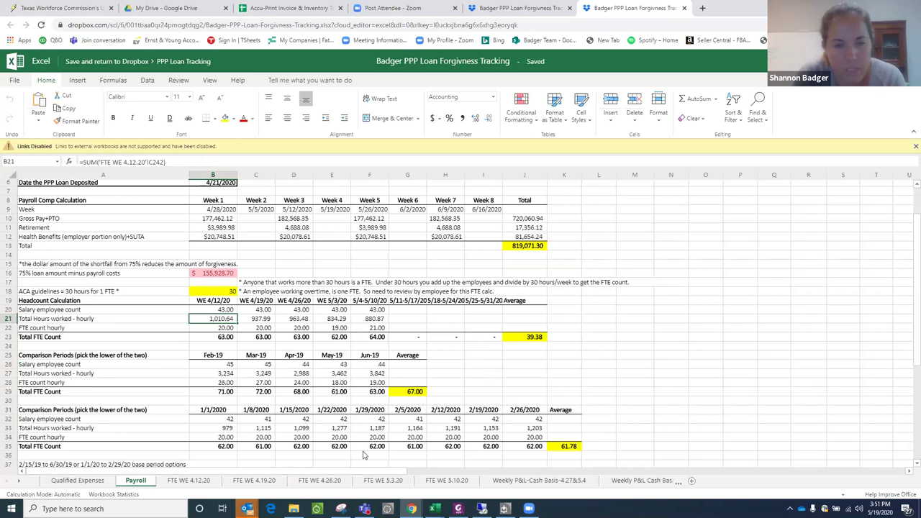
Step: Highlight the Week 1 to Week 3 Interest on debt cells B18:D18 in yellow on the Qualified Expenses sheet
{"action": "left_click", "coordinate": [77, 480]}
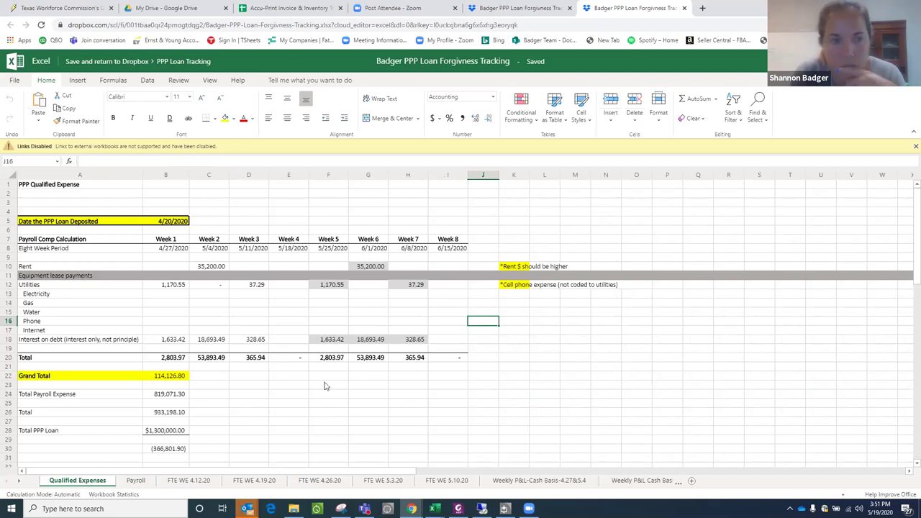
{"action": "left_click", "coordinate": [338, 341]}
{"action": "left_click", "coordinate": [211, 342]}
{"action": "left_click_drag", "start_coordinate": [171, 342], "coordinate": [240, 340]}
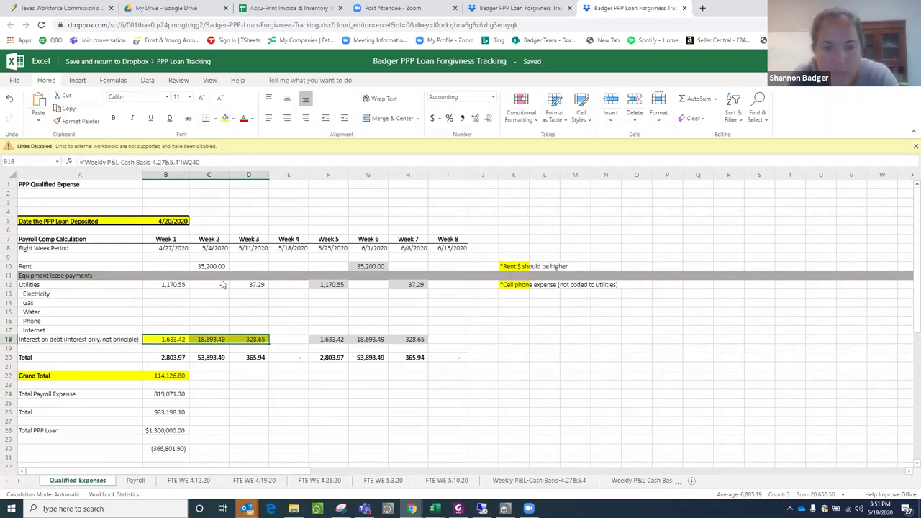
Step: Fill the Equipment lease payments cells B11:H11 with yellow
{"action": "left_click", "coordinate": [168, 277]}
{"action": "left_click_drag", "start_coordinate": [183, 278], "coordinate": [396, 279]}
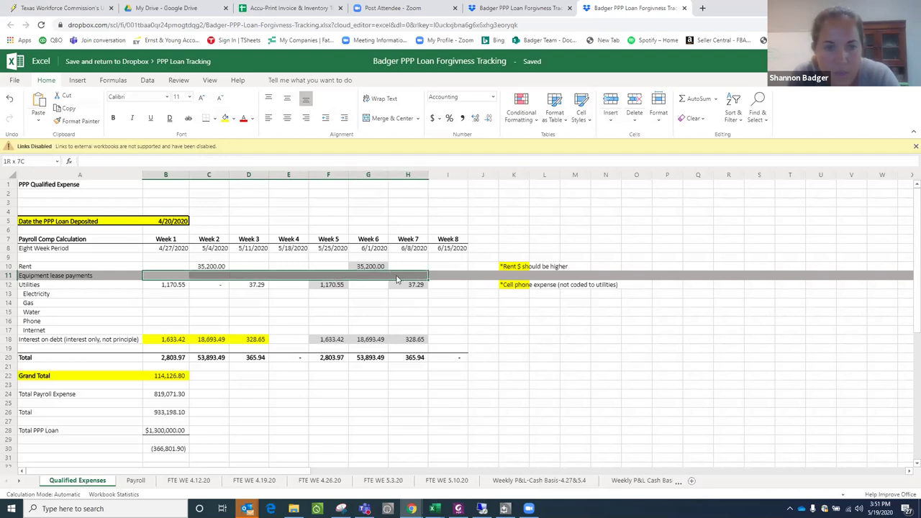
{"action": "left_click", "coordinate": [225, 117]}
{"action": "left_click", "coordinate": [313, 303]}
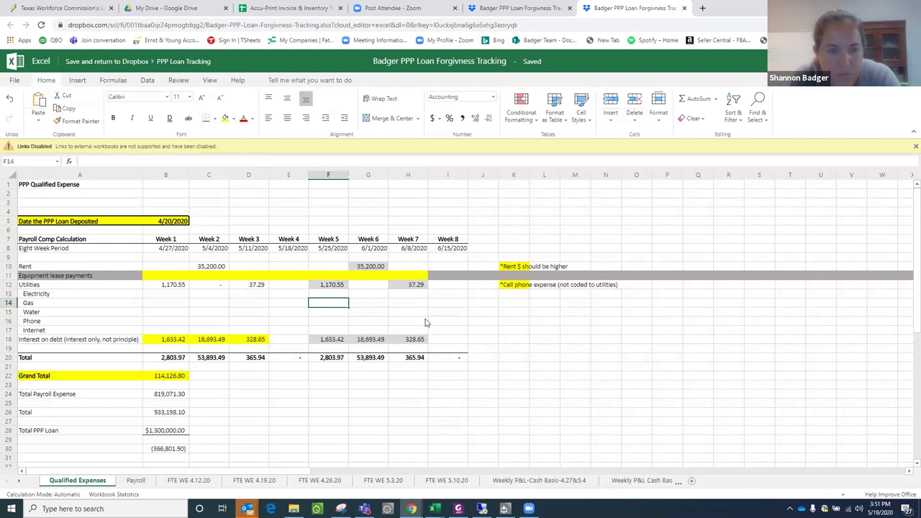
Step: Check the cell phone expense note in K12 and the difference below Total PPP Loan in B30
{"action": "left_click", "coordinate": [502, 286]}
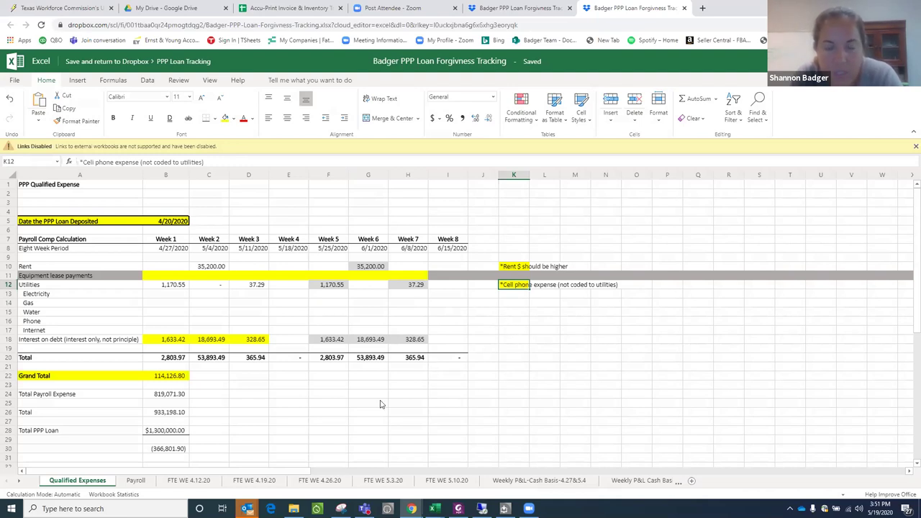
{"action": "left_click", "coordinate": [200, 438]}
{"action": "scroll", "coordinate": [200, 439], "scroll_direction": "down", "scroll_amount": 2}
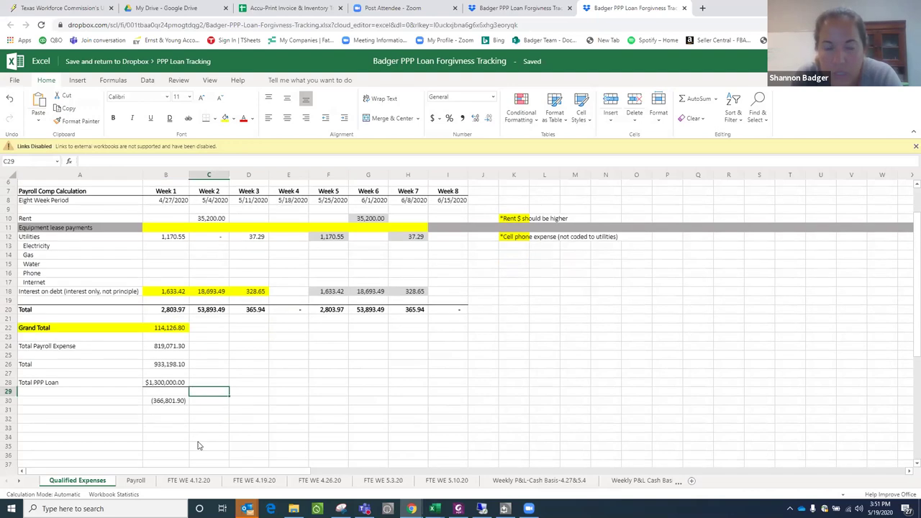
{"action": "key", "text": "Down"}
{"action": "key", "text": "Left"}
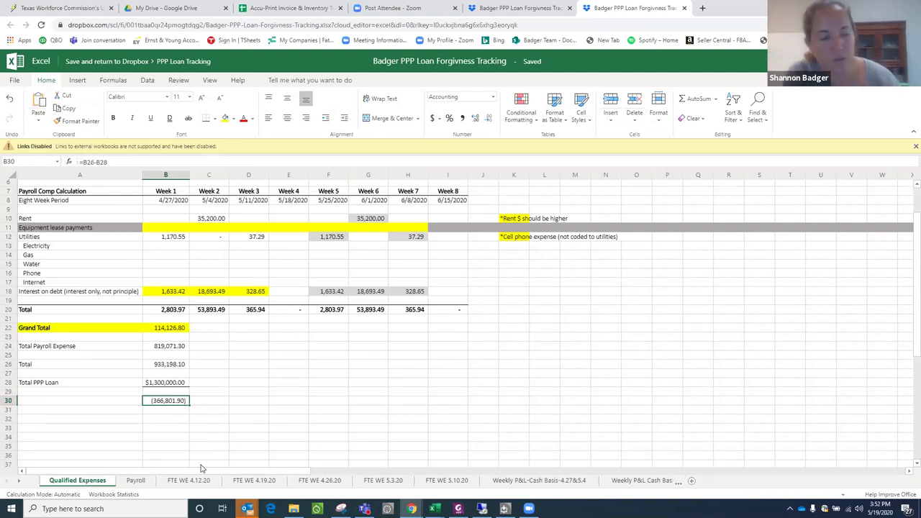
Step: On the Payroll sheet, set the ACA guidelines hours per FTE in cell B18 to 40
{"action": "left_click", "coordinate": [137, 480]}
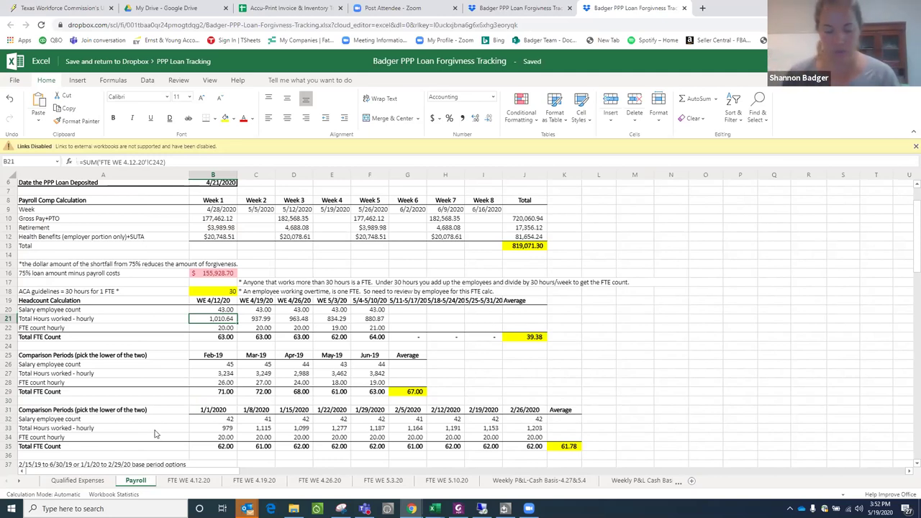
{"action": "left_click", "coordinate": [483, 208]}
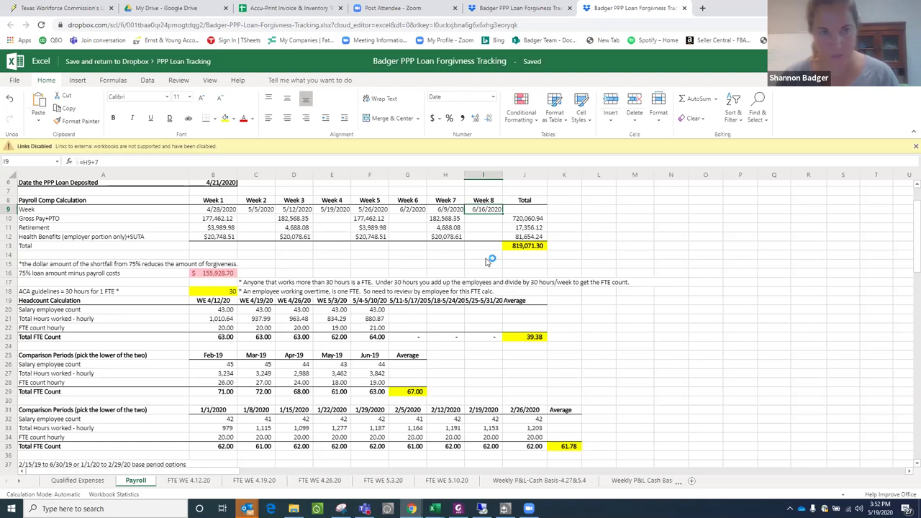
{"action": "left_click", "coordinate": [223, 294]}
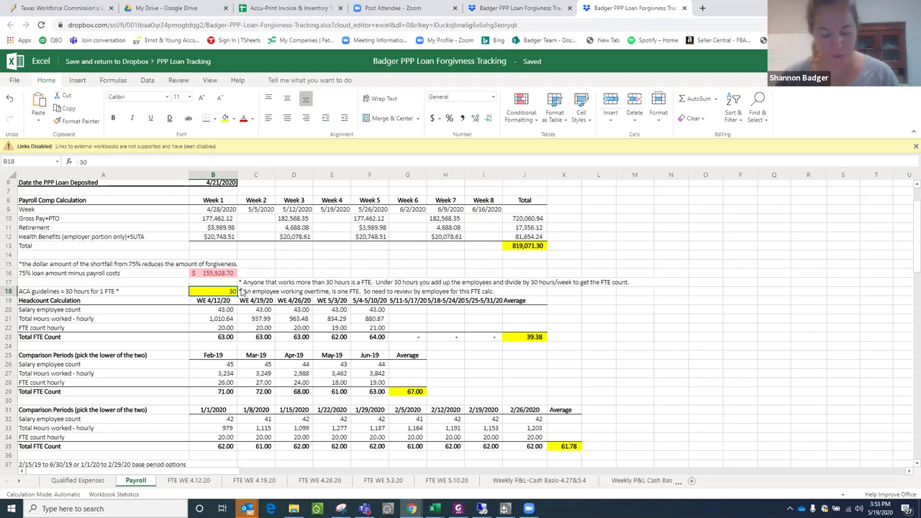
{"action": "type", "text": "40"}
{"action": "key", "text": "Return"}
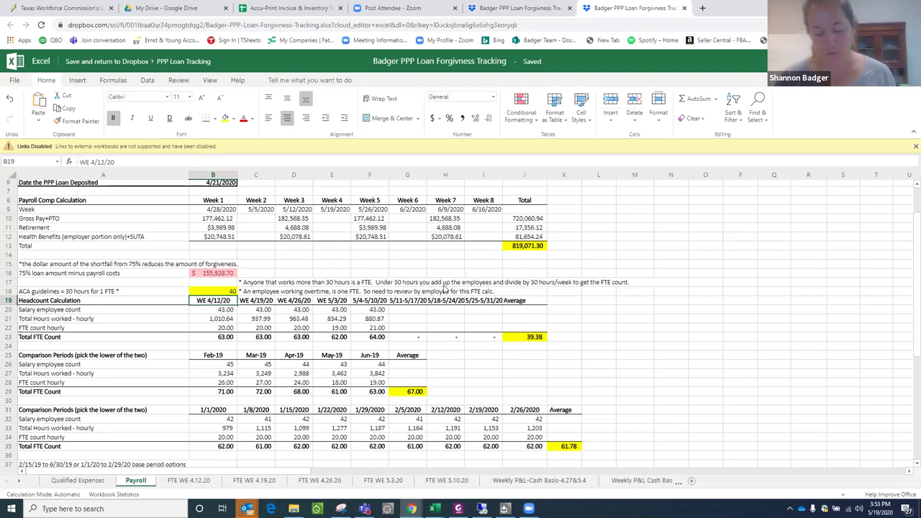
Step: Enter the note *can include "incurred" amount in cell I7, above the Week 8 heading of the Payroll sheet
{"action": "left_click", "coordinate": [224, 218]}
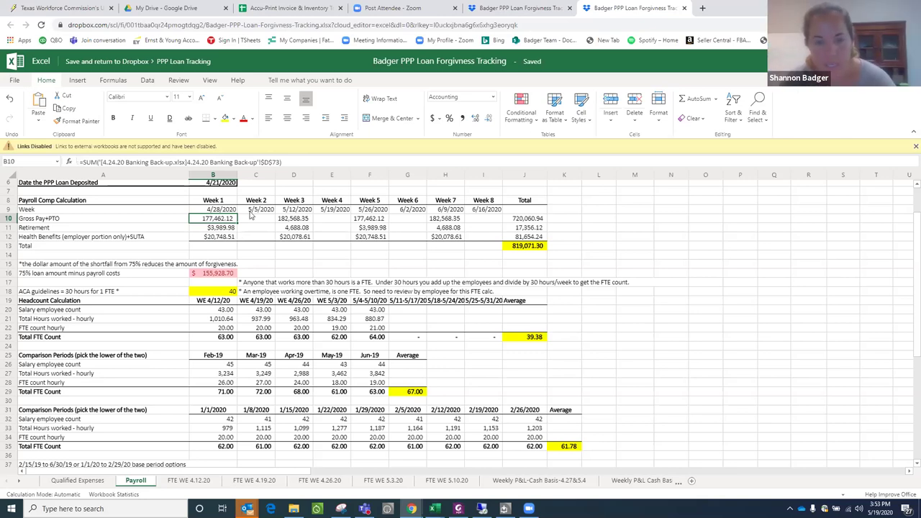
{"action": "left_click", "coordinate": [519, 208]}
{"action": "key", "text": "Up"}
{"action": "key", "text": "Up"}
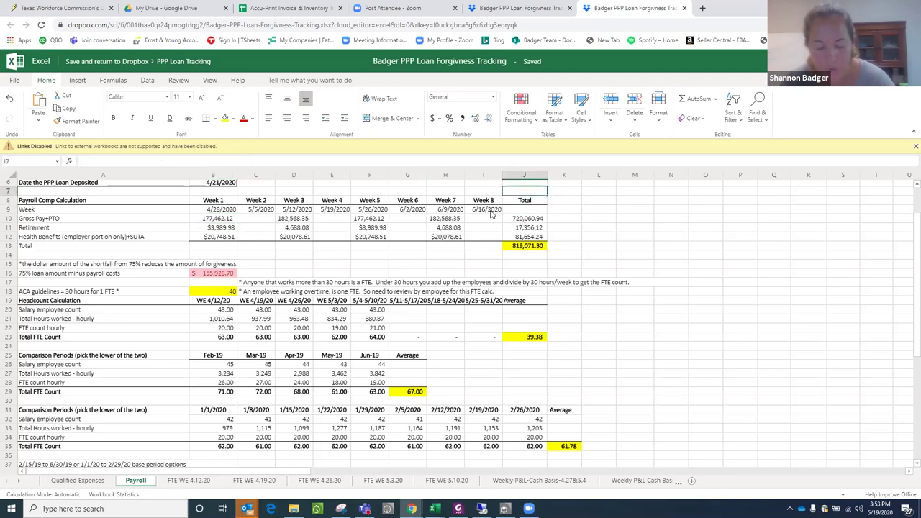
{"action": "left_click", "coordinate": [492, 211]}
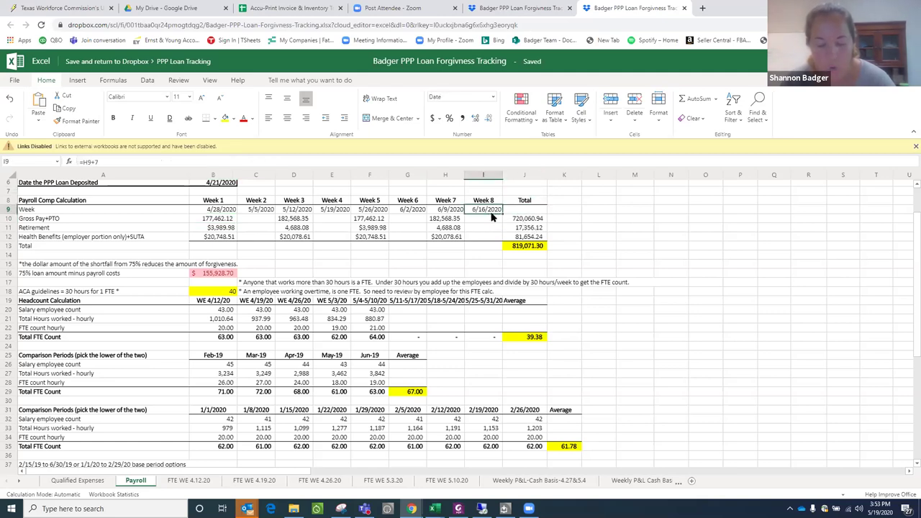
{"action": "left_click", "coordinate": [492, 192]}
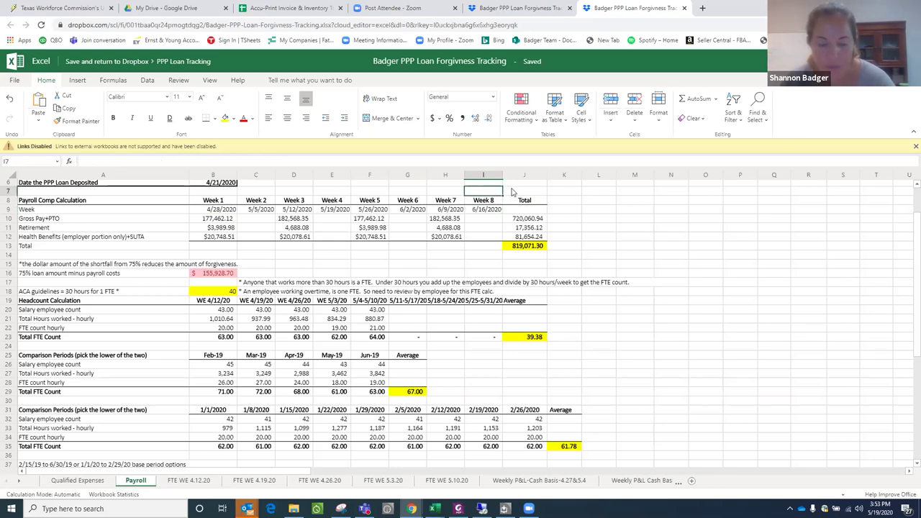
{"action": "type", "text": "="}
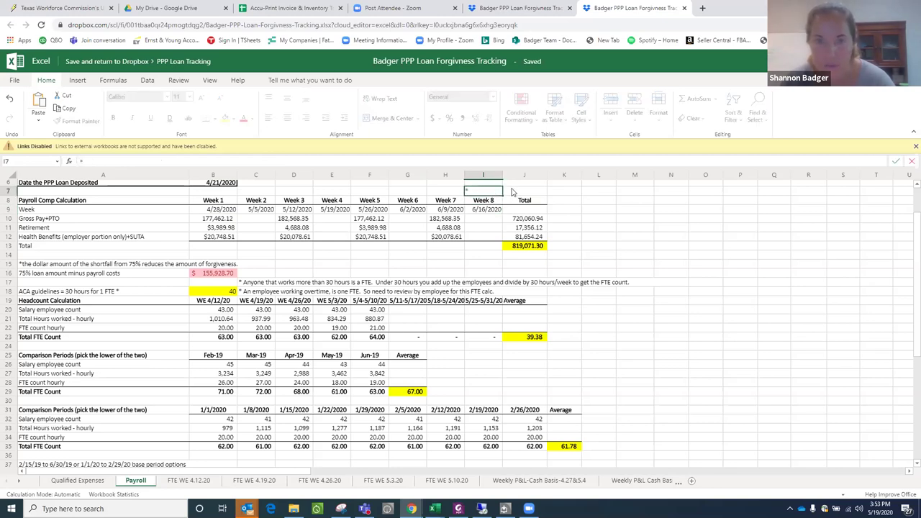
{"action": "type", "text": "can in"}
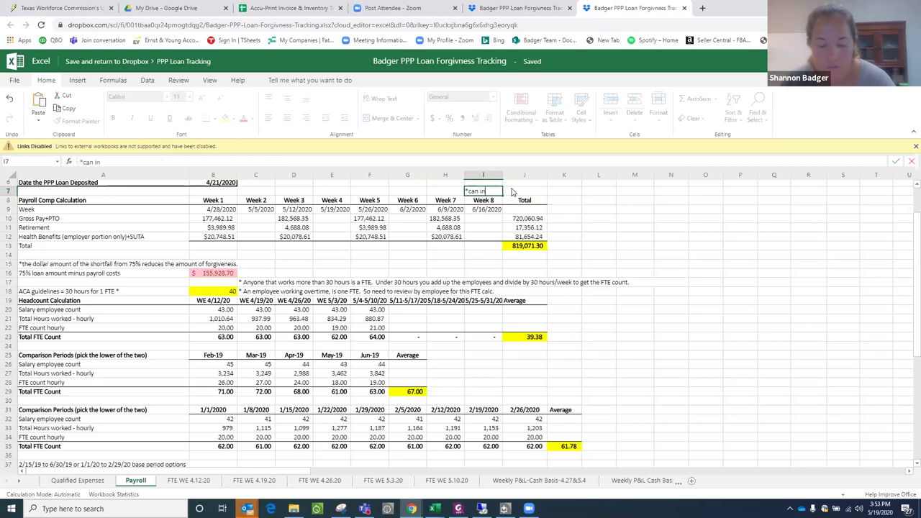
{"action": "type", "text": "clude"}
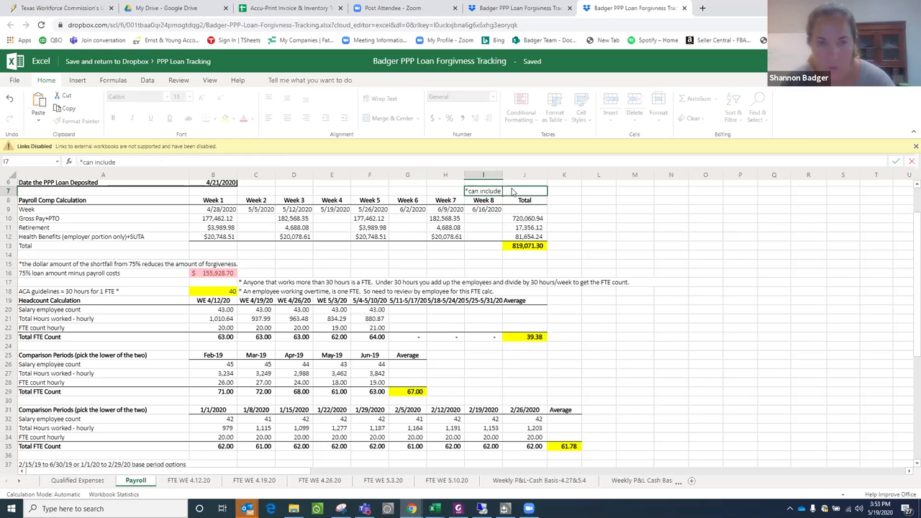
{"action": "type", "text": " \"incurred\" amount"}
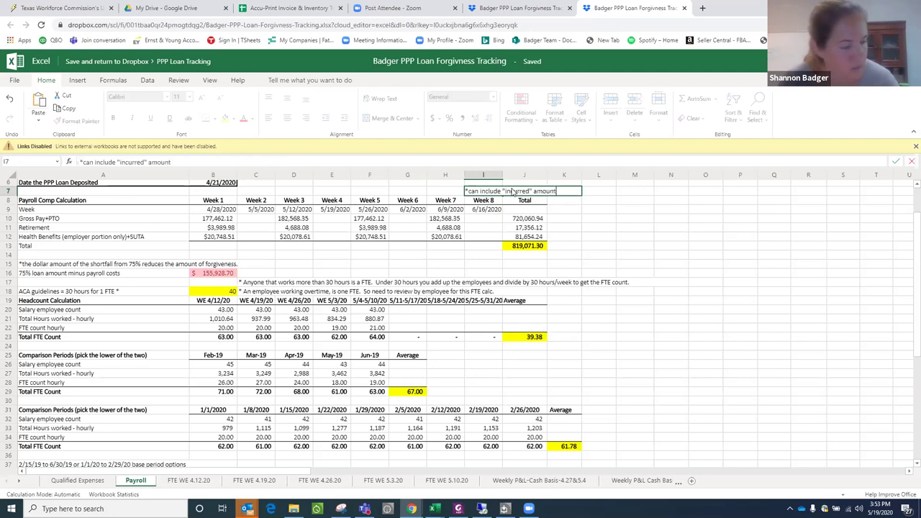
{"action": "left_click", "coordinate": [635, 245]}
Step: Highlight the note cell I7 above Week 8 with a yellow fill
{"action": "left_click", "coordinate": [490, 191]}
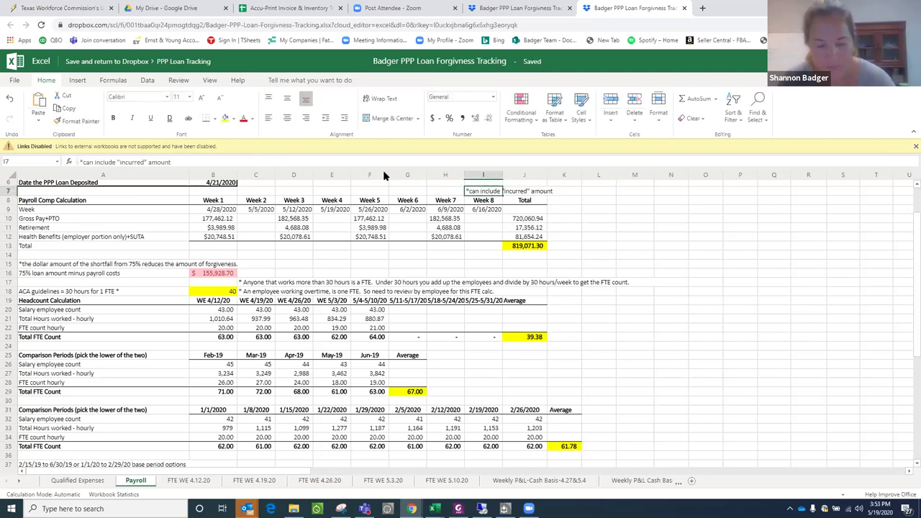
{"action": "left_click", "coordinate": [225, 118]}
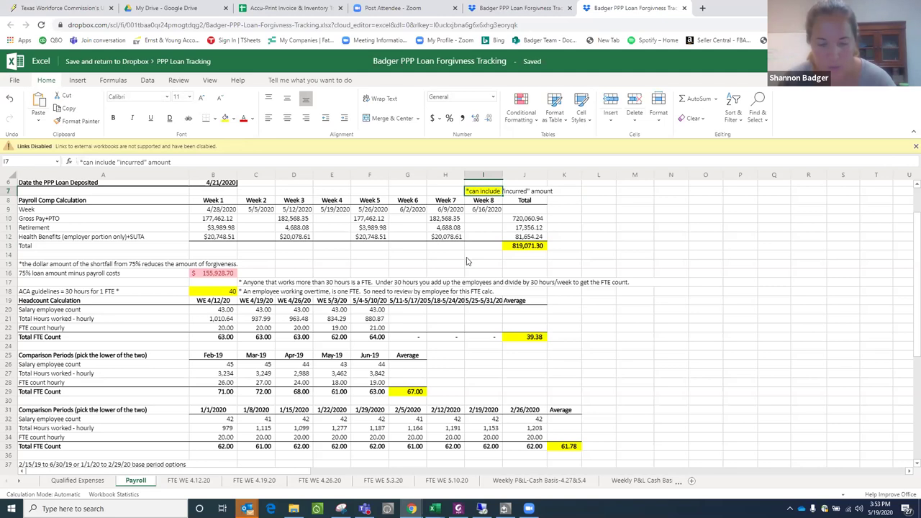
{"action": "left_click", "coordinate": [467, 258]}
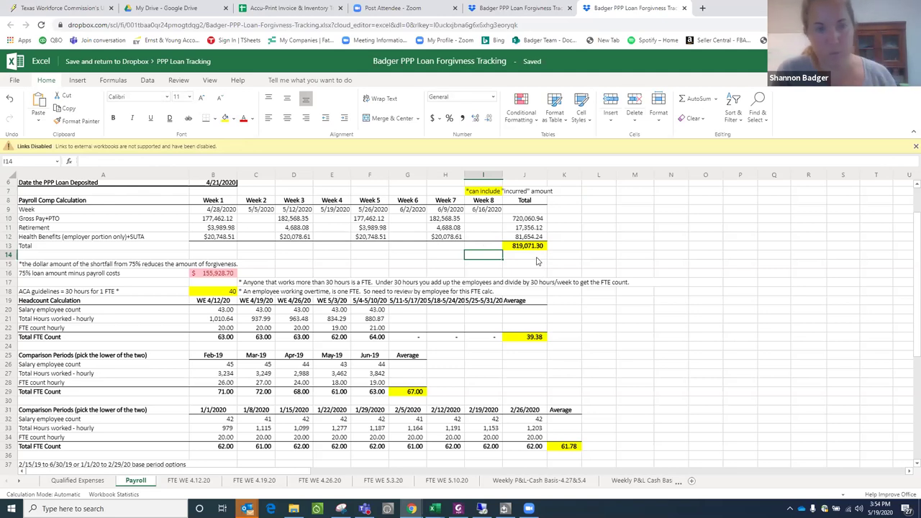
Step: Review the expense totals on the Qualified Expenses sheet and return to the Payroll sheet
{"action": "left_click", "coordinate": [100, 480]}
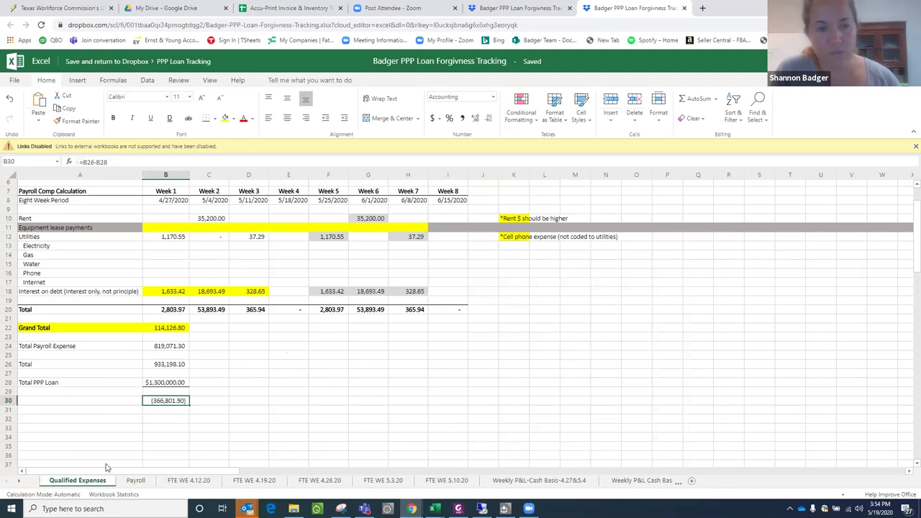
{"action": "left_click", "coordinate": [106, 467]}
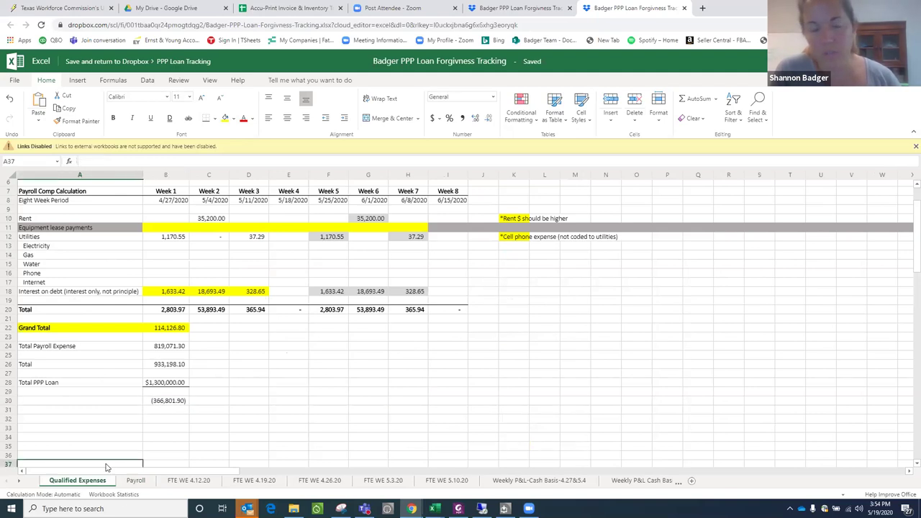
{"action": "left_click", "coordinate": [129, 480]}
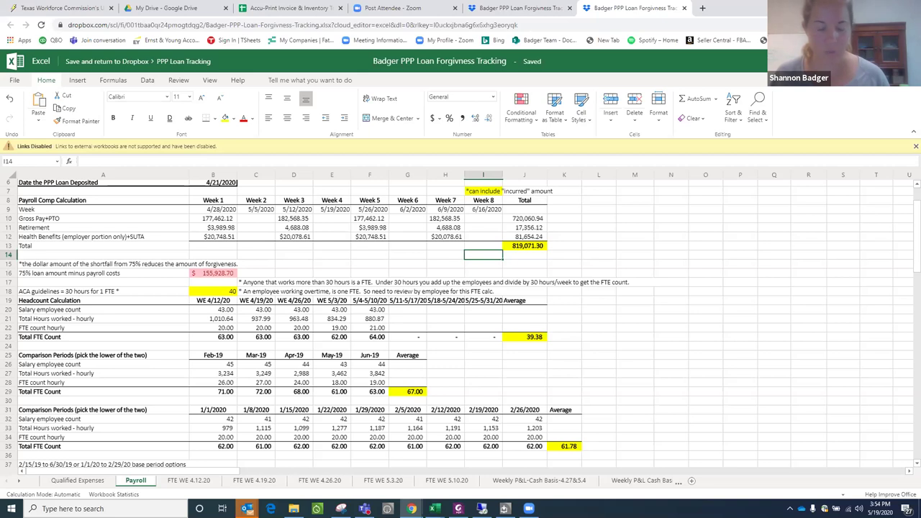
Step: Examine the ACA hours in B18 and the WE 4/12/20 salary count, hourly hours and hourly FTE formulas
{"action": "left_click", "coordinate": [249, 291]}
{"action": "left_click", "coordinate": [234, 293]}
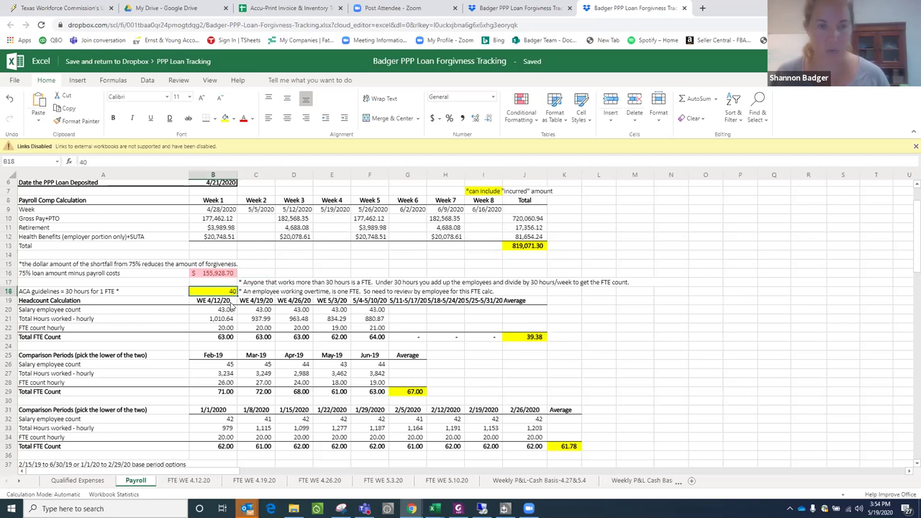
{"action": "left_click", "coordinate": [228, 311]}
{"action": "left_click", "coordinate": [222, 320]}
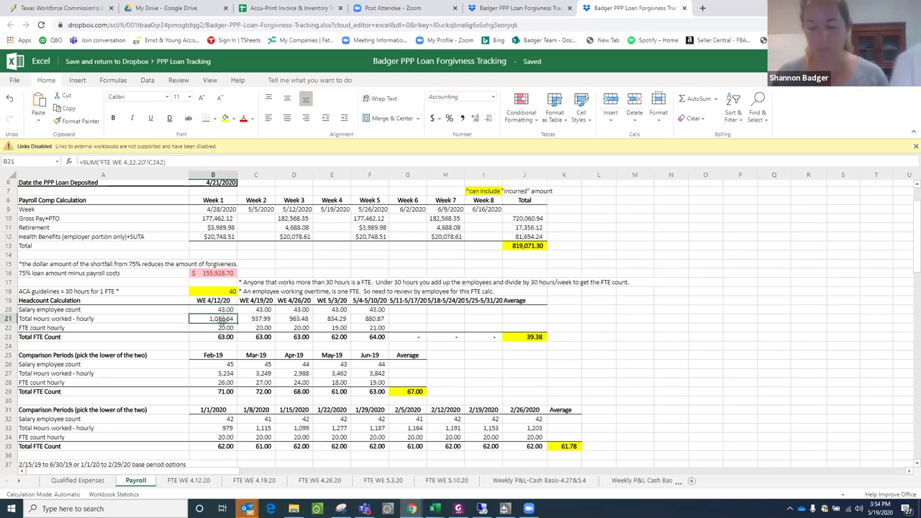
{"action": "left_click", "coordinate": [223, 329]}
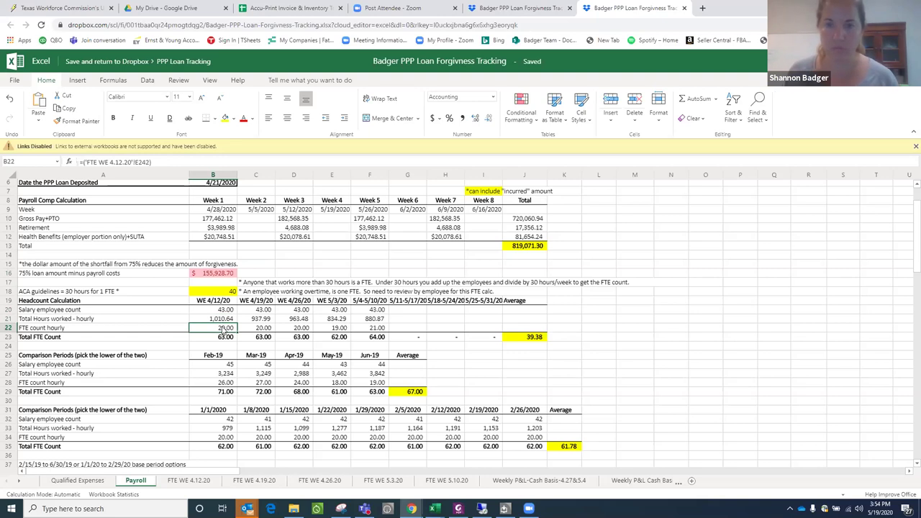
Step: Examine the Feb-19 comparison period's salary count, hourly FTE count and total FTE formula, plus the 2020 comparison rows below
{"action": "left_click", "coordinate": [224, 358]}
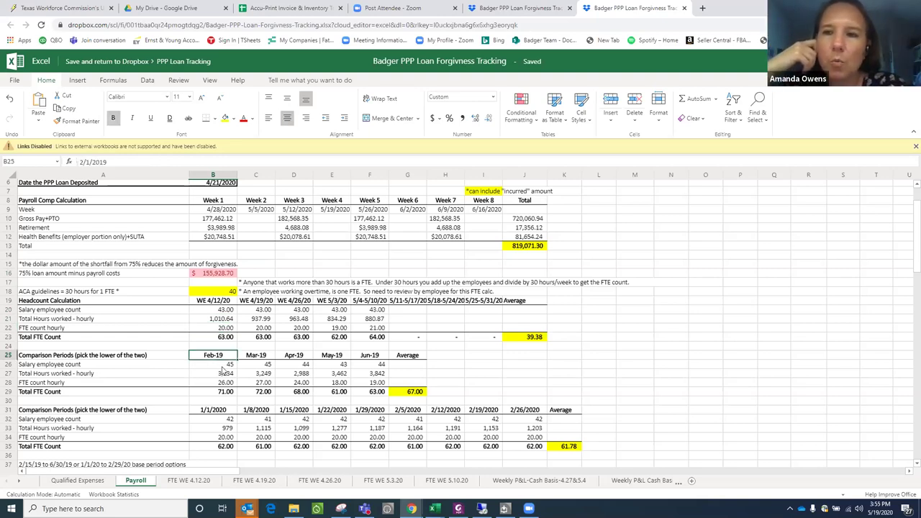
{"action": "left_click", "coordinate": [224, 365]}
{"action": "left_click", "coordinate": [225, 383]}
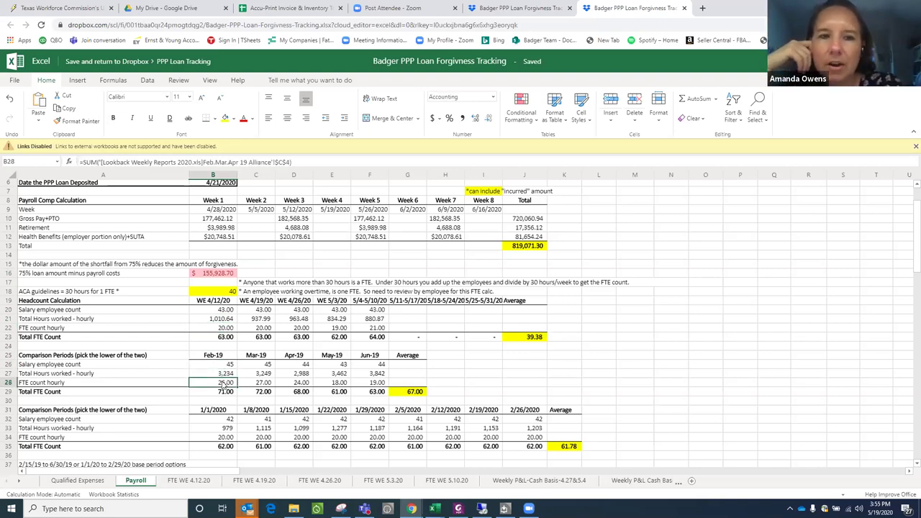
{"action": "left_click", "coordinate": [226, 393]}
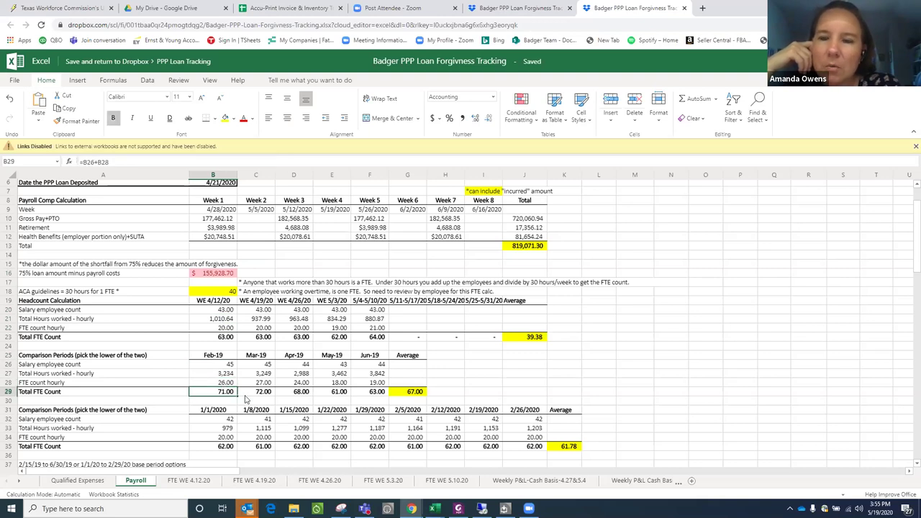
{"action": "scroll", "coordinate": [243, 400], "scroll_direction": "down", "scroll_amount": 2}
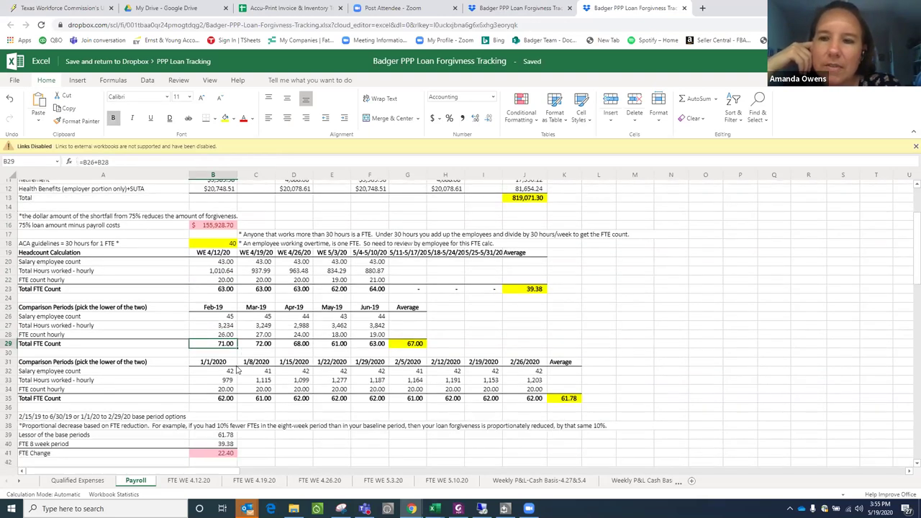